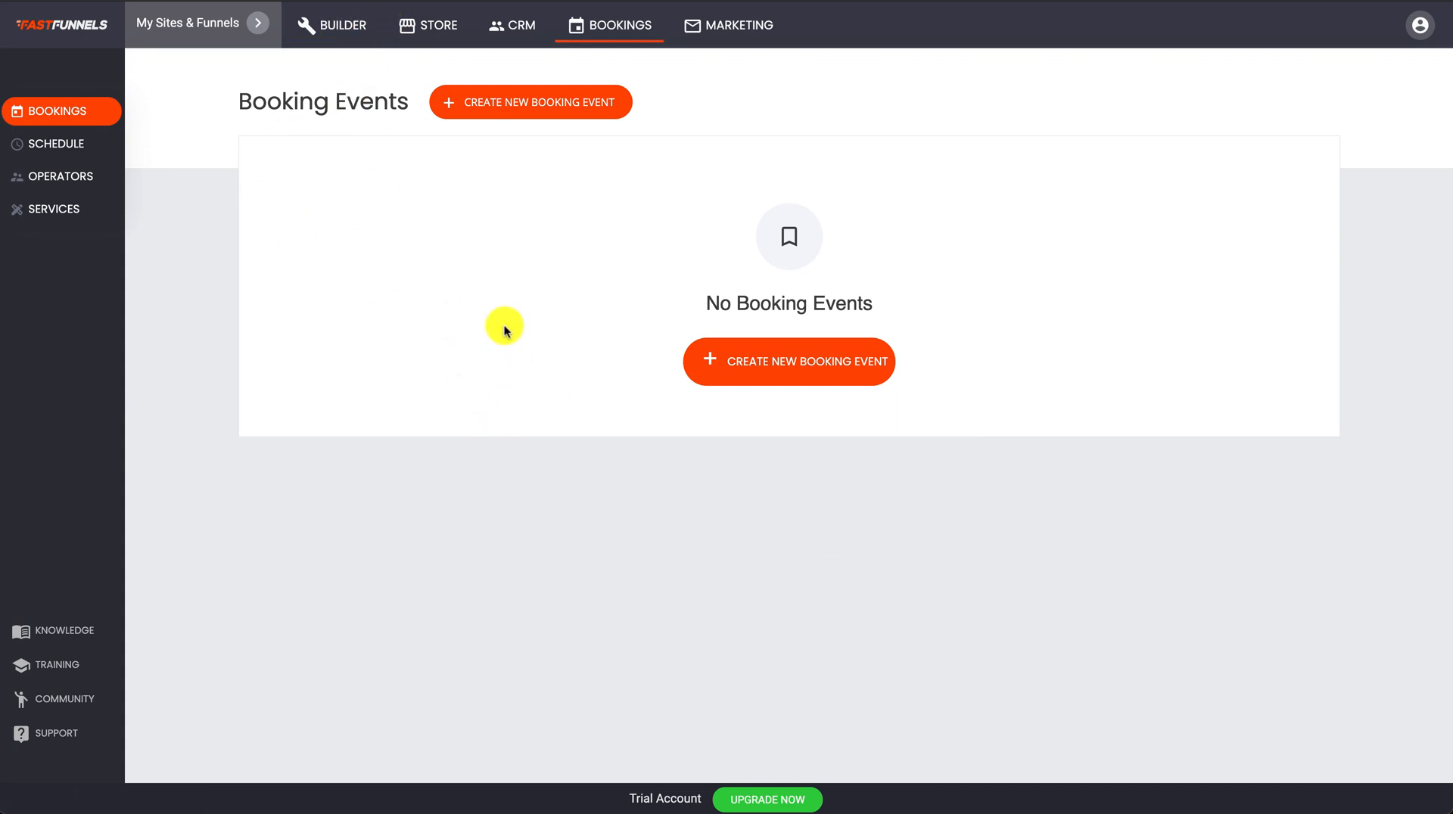
- Create a new booking event and name it "Zumba Class"
{"action": "left_click", "coordinate": [828, 368]}
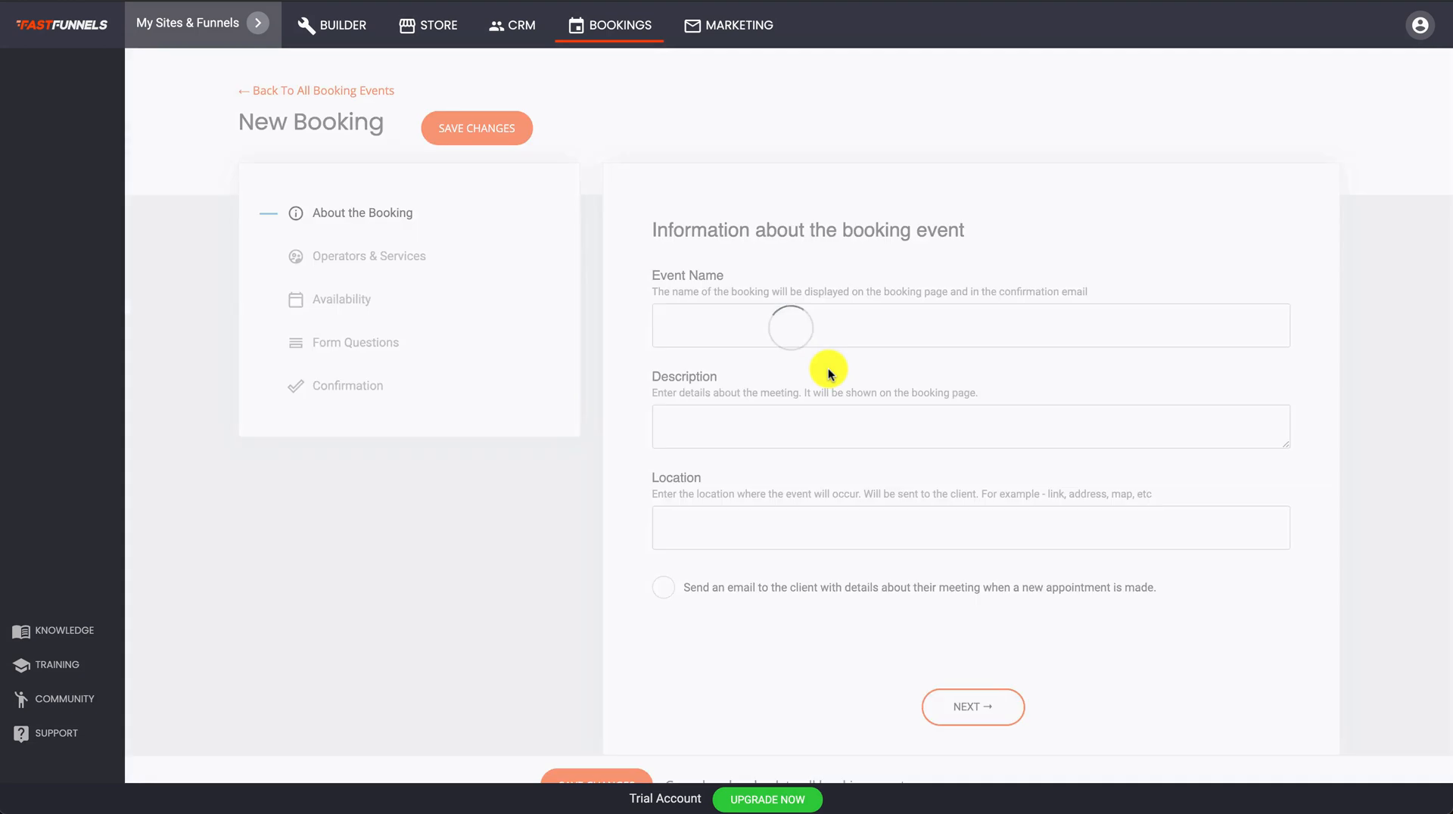
{"action": "left_click", "coordinate": [694, 334]}
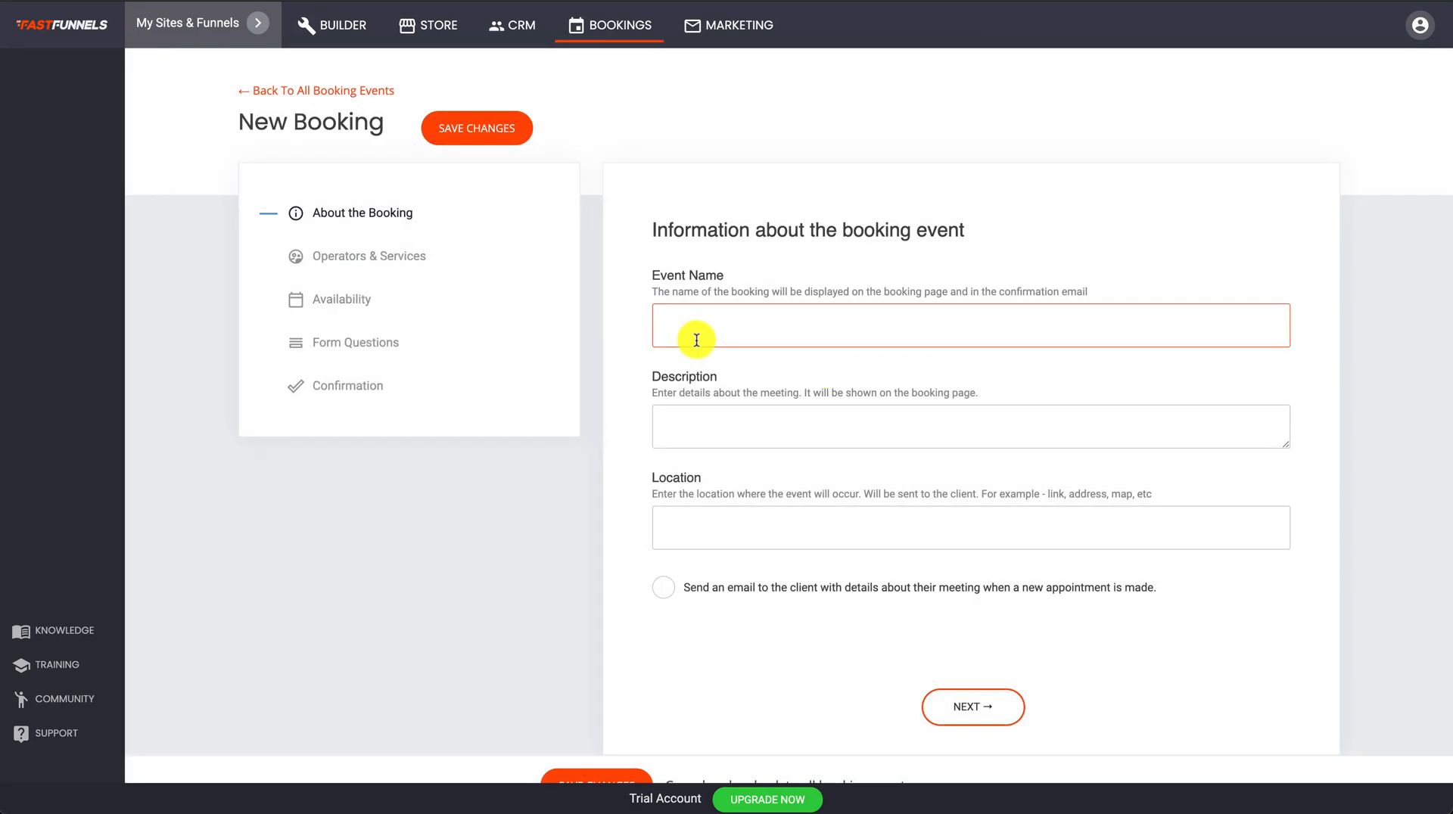
{"action": "left_click", "coordinate": [852, 265]}
{"action": "left_click", "coordinate": [751, 328]}
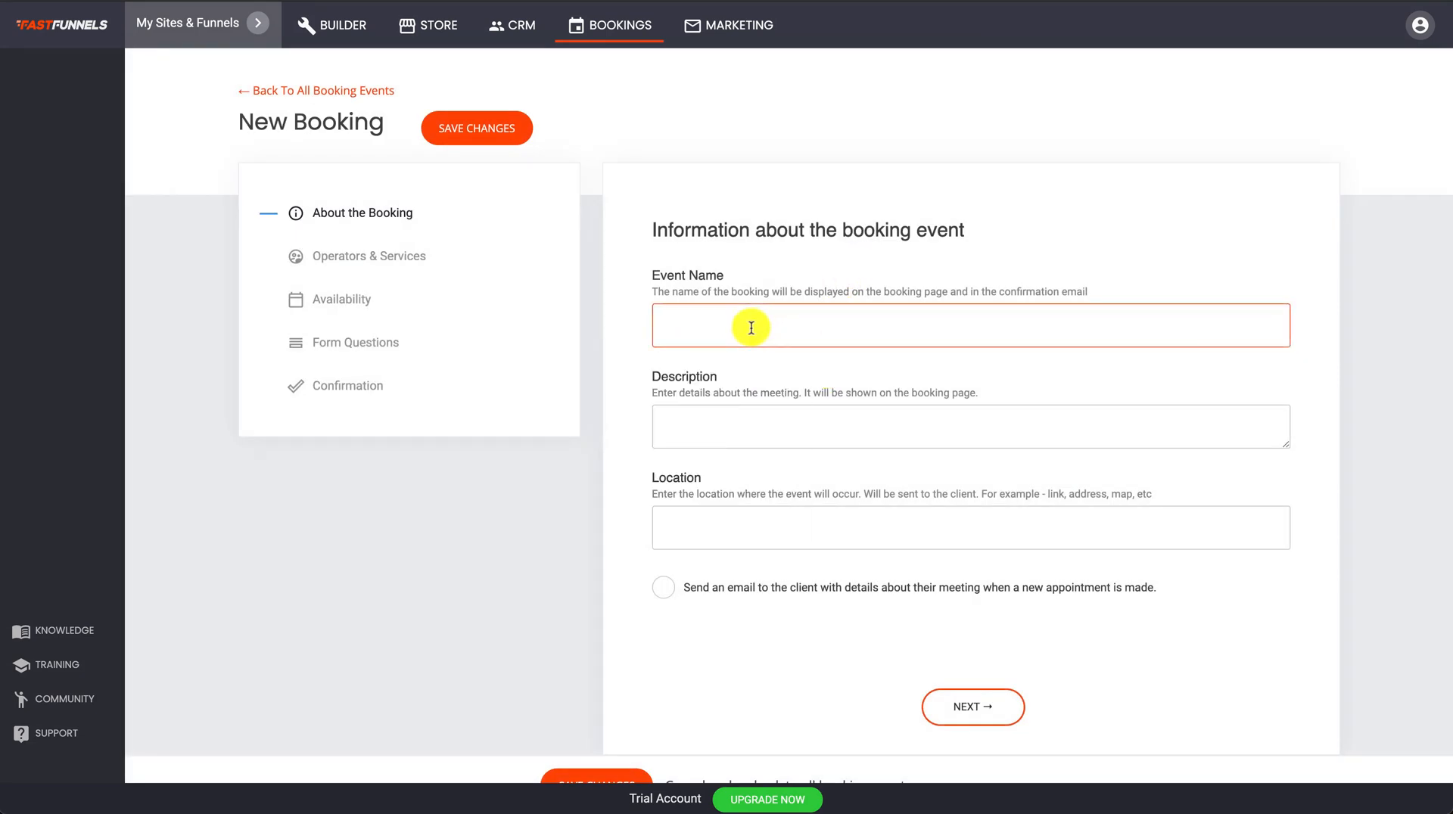
{"action": "left_click", "coordinate": [751, 327]}
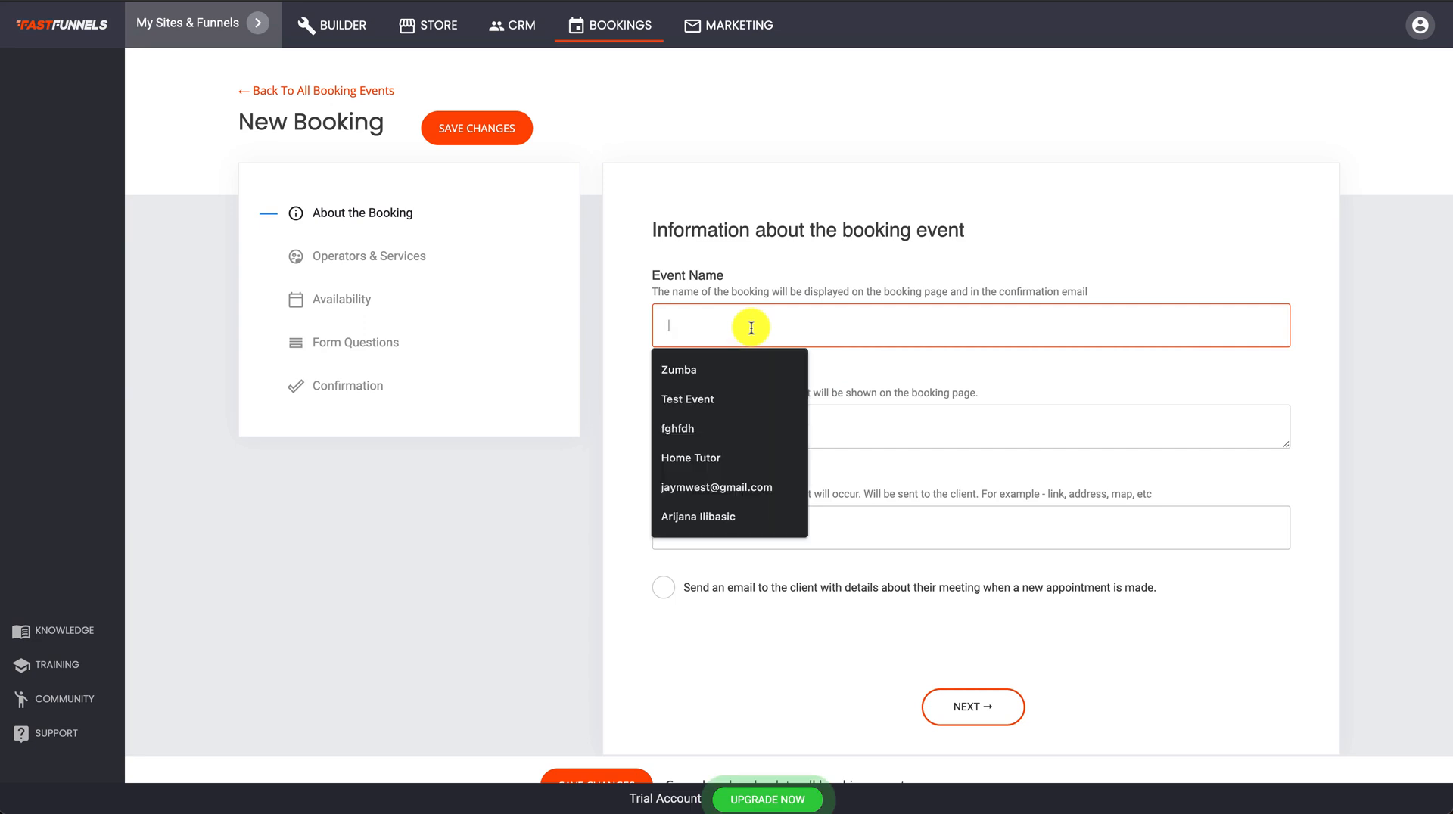
{"action": "type", "text": "Zumba"}
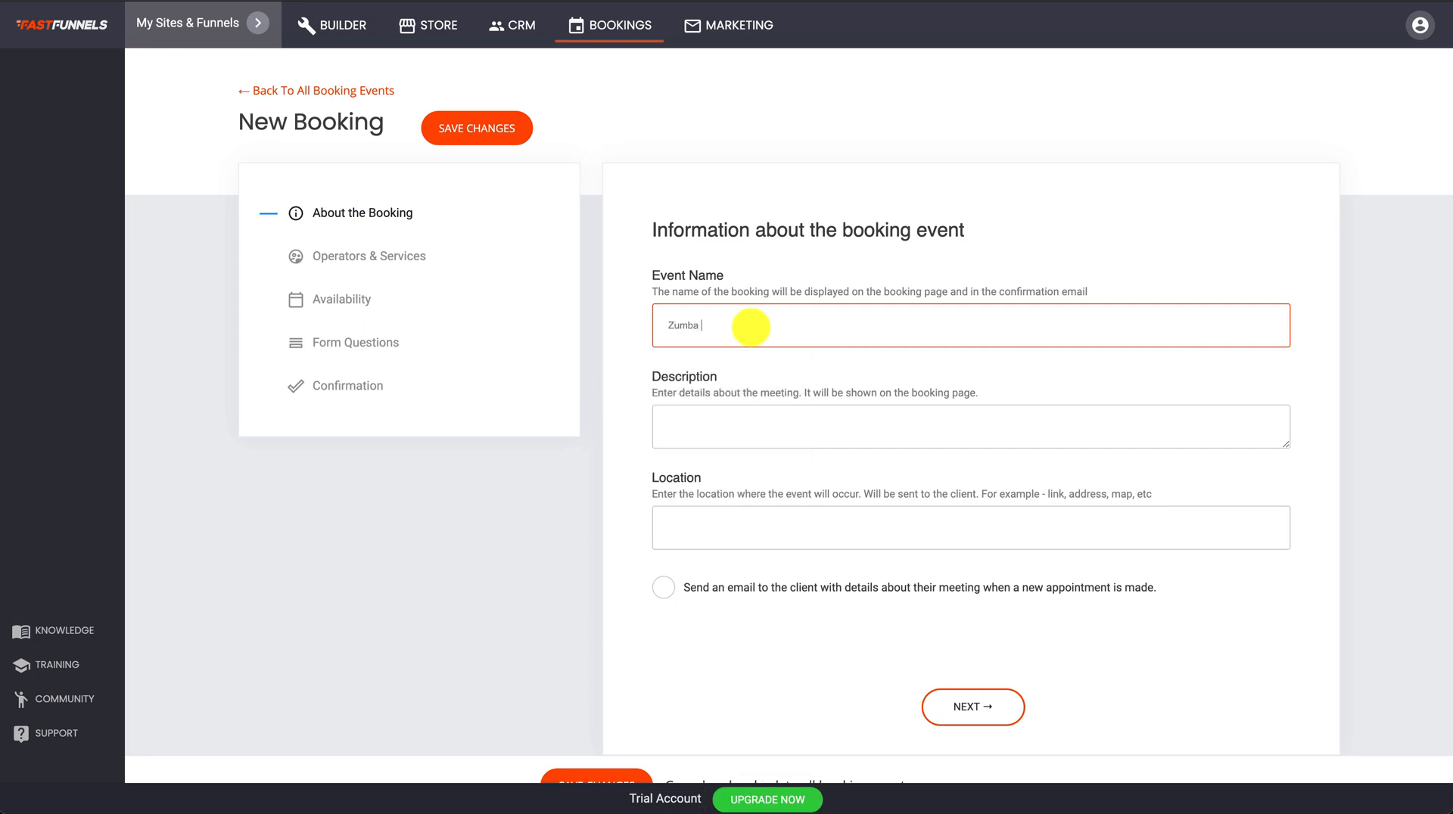
{"action": "type", "text": " Class"}
- Fill in the event's description with a short line about dancing with the instructor and set the location to "Zoom Link"
{"action": "left_click", "coordinate": [749, 433]}
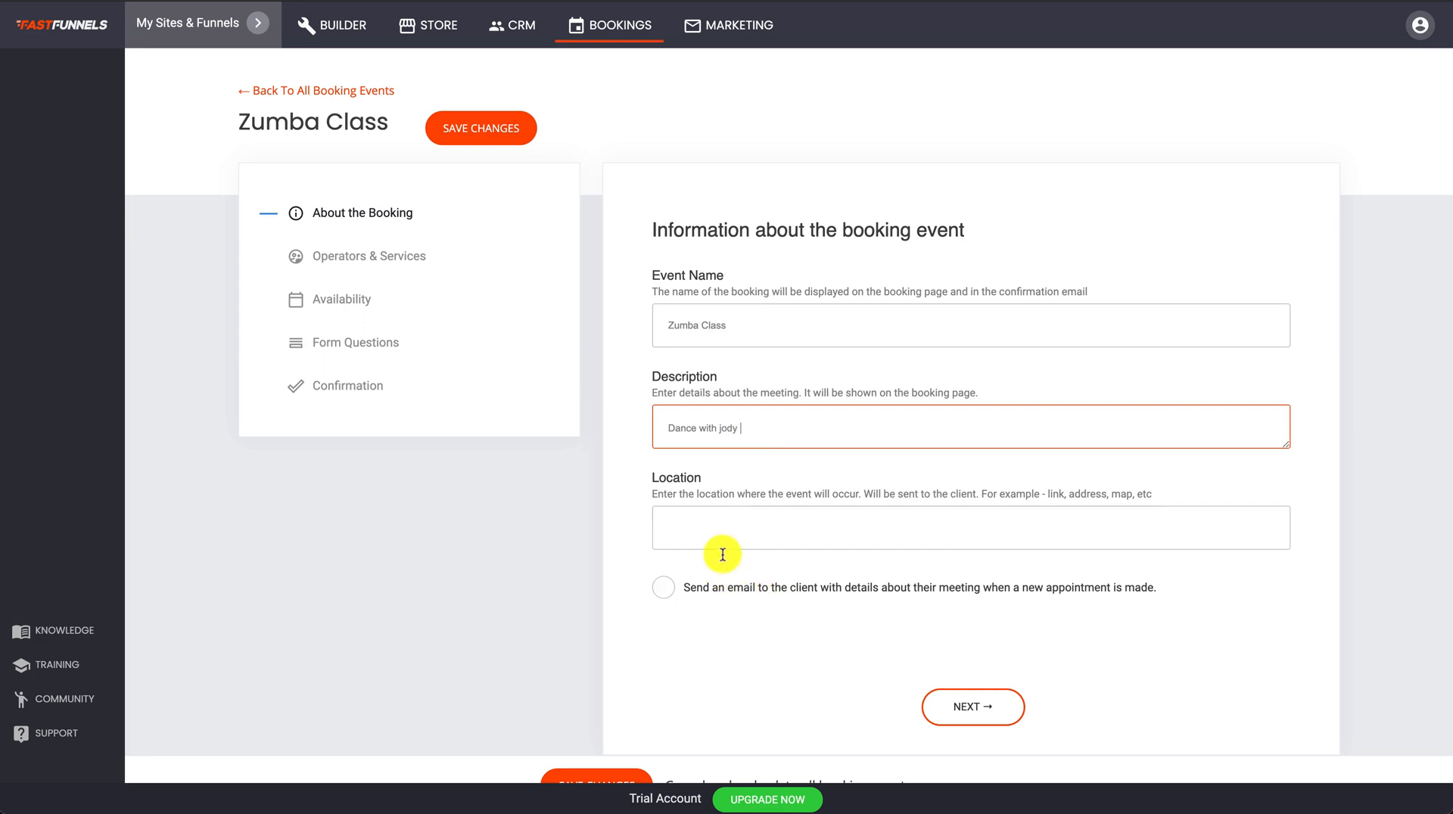
{"action": "left_click", "coordinate": [747, 521]}
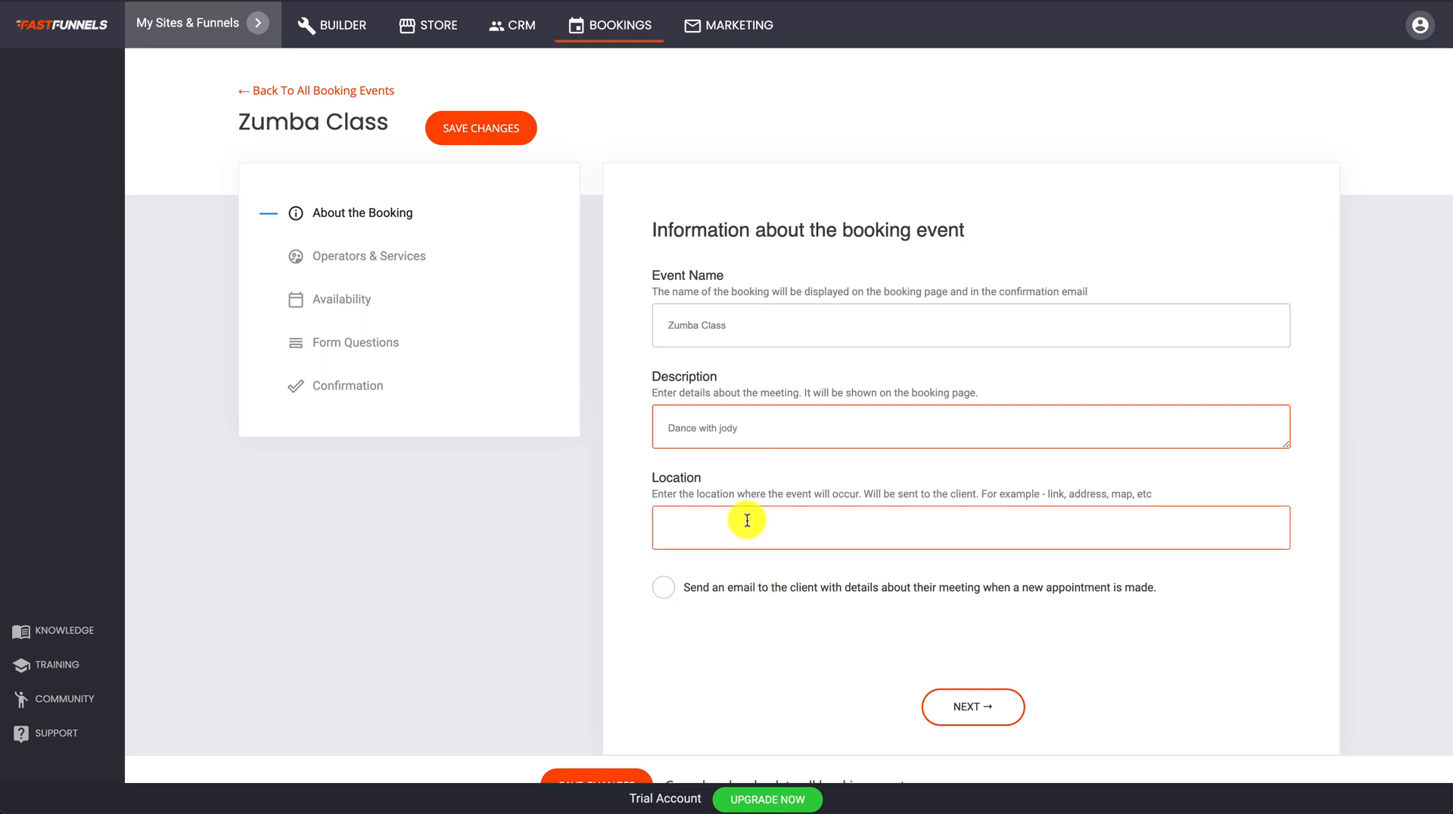
{"action": "left_click", "coordinate": [625, 519]}
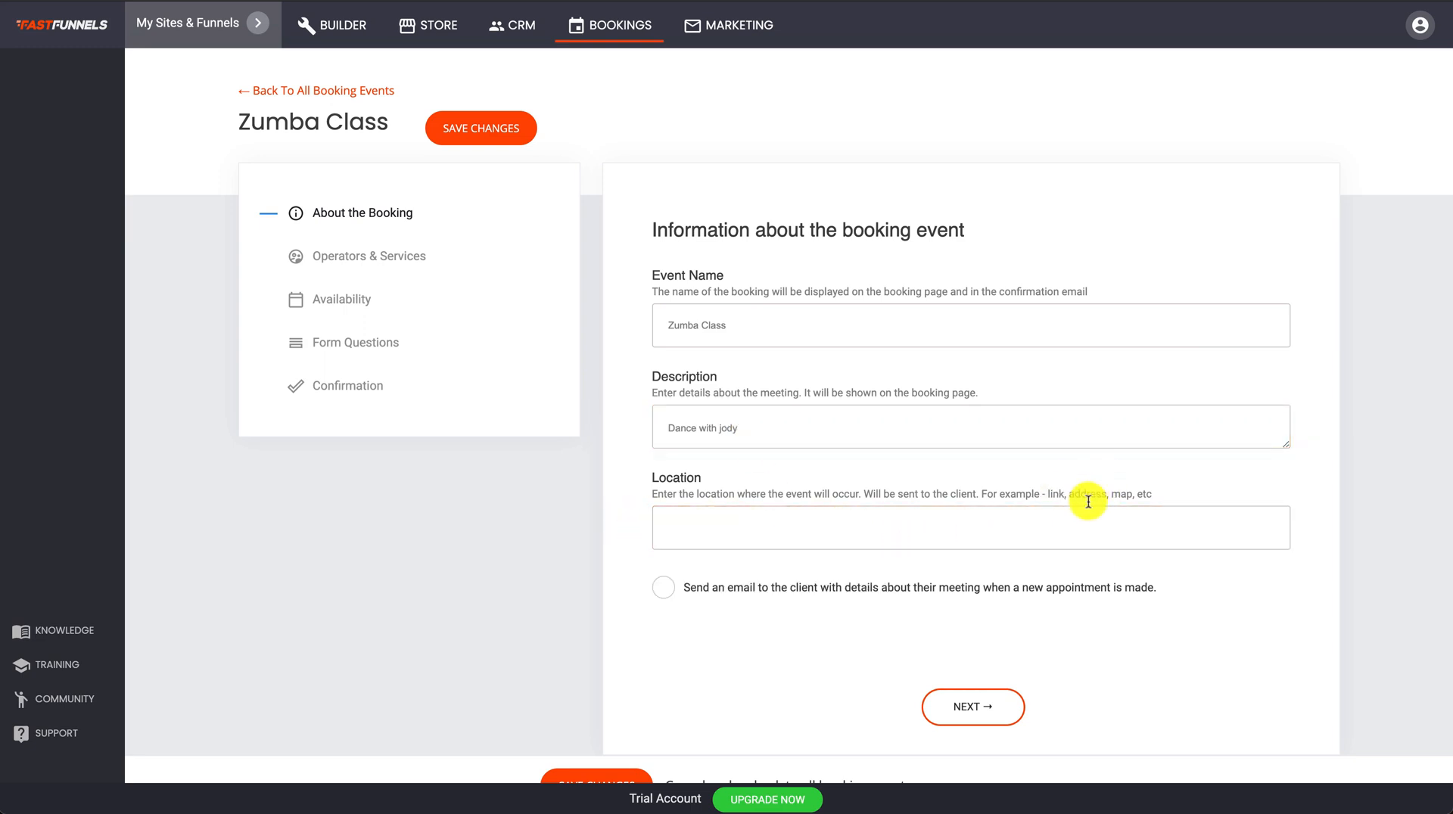
{"action": "left_click", "coordinate": [805, 530]}
{"action": "type", "text": "Zopop"}
{"action": "key", "text": "BackSpace"}
{"action": "key", "text": "BackSpace"}
{"action": "left_click", "coordinate": [772, 575]}
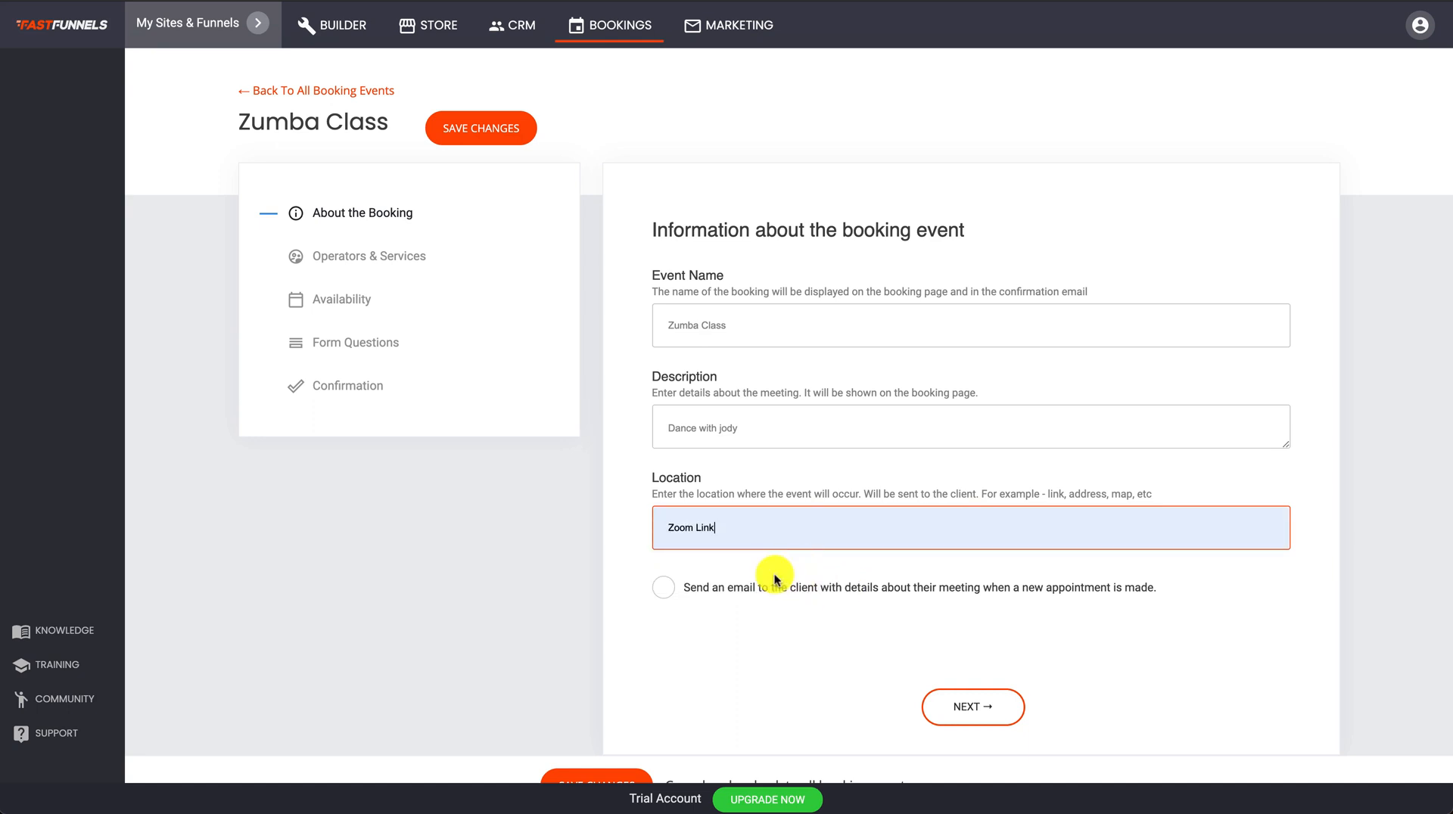
- Enable emailing meeting details to the client for new appointments and continue to the operators and services section
{"action": "left_click", "coordinate": [669, 598]}
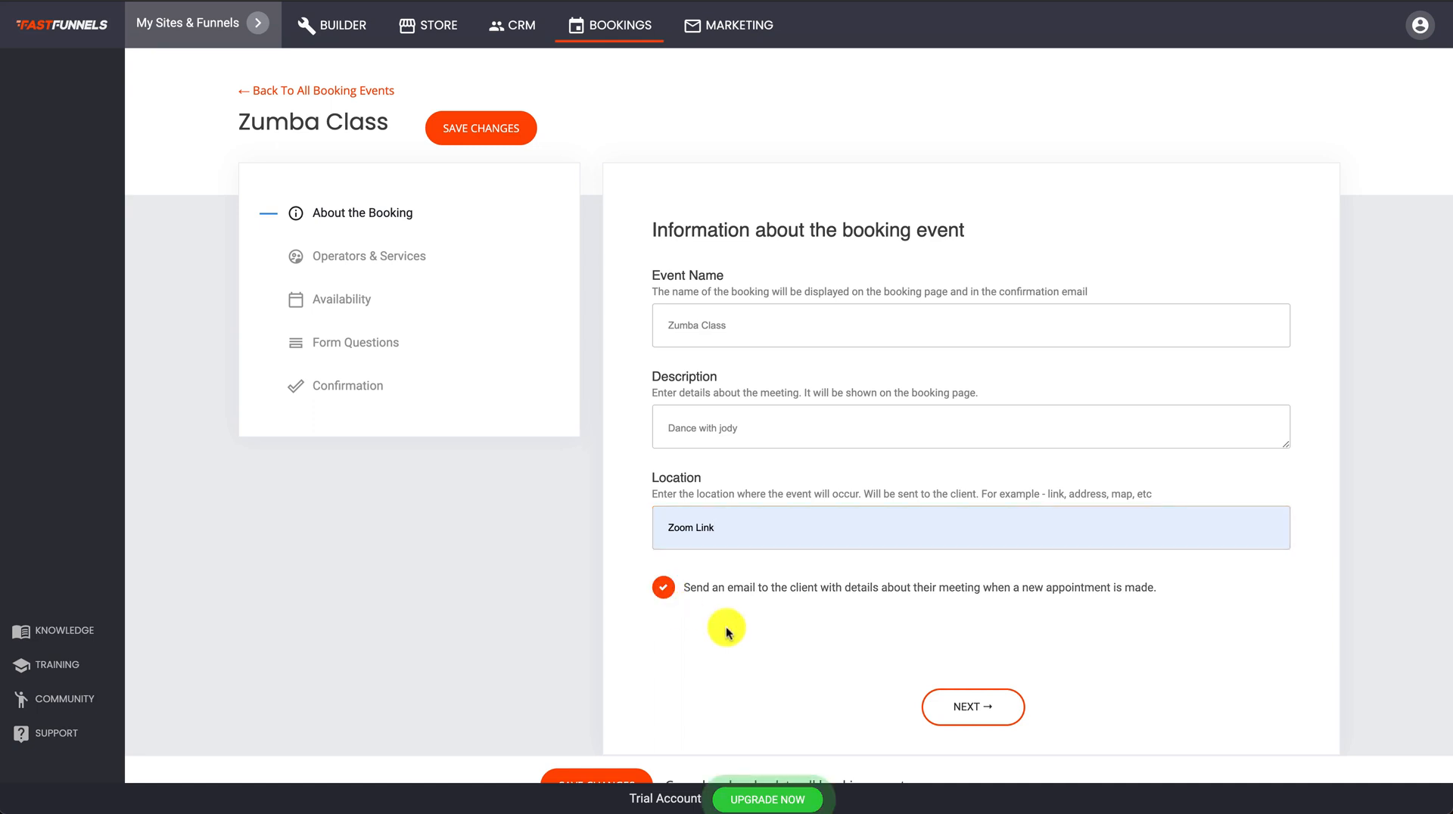
{"action": "left_click", "coordinate": [816, 442]}
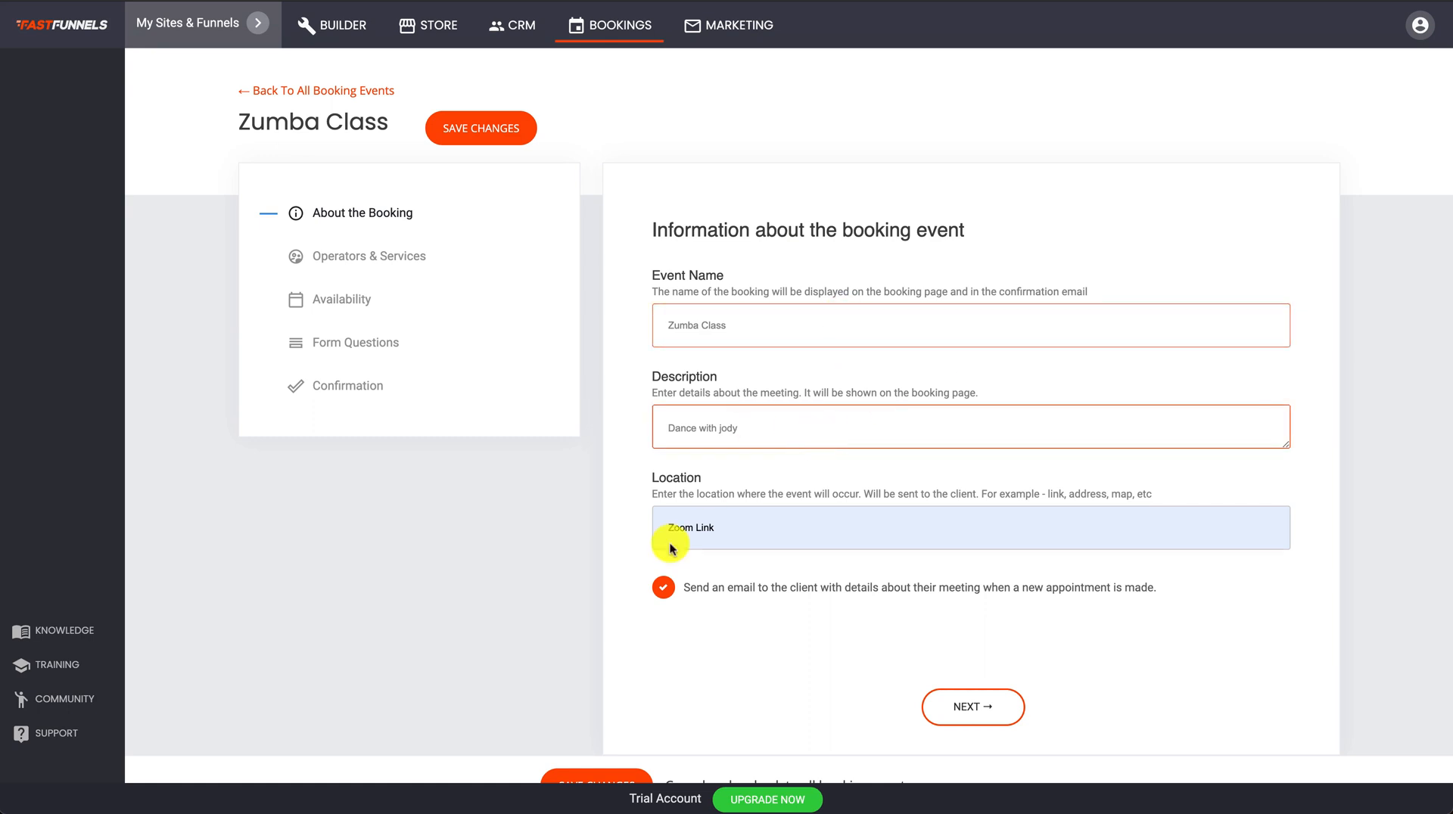
{"action": "left_click", "coordinate": [980, 723]}
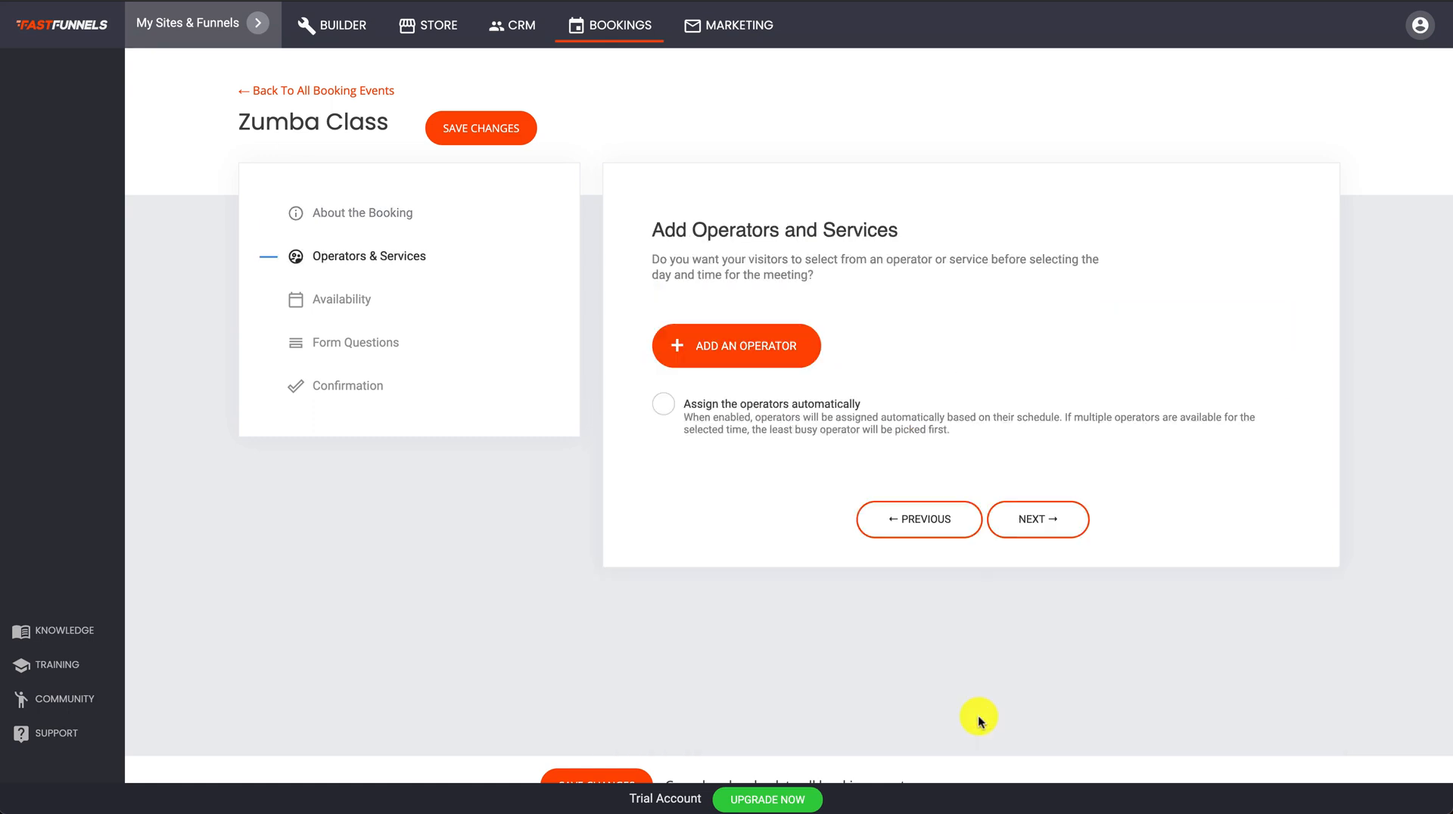
- Start a new operator for the booking and fill in the operator's name and email address
{"action": "left_click", "coordinate": [733, 353]}
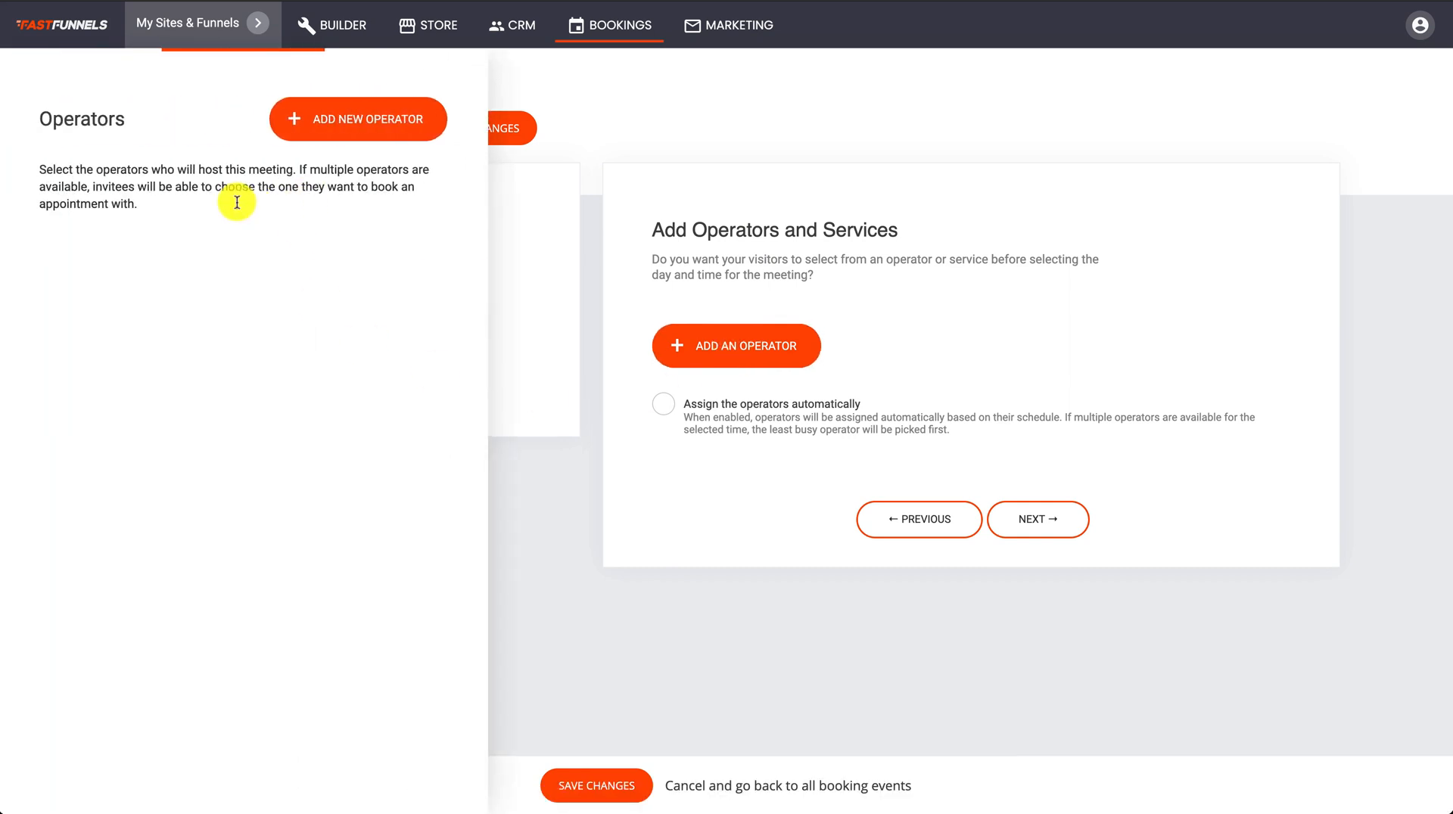
{"action": "left_click", "coordinate": [349, 119]}
{"action": "left_click", "coordinate": [630, 227]}
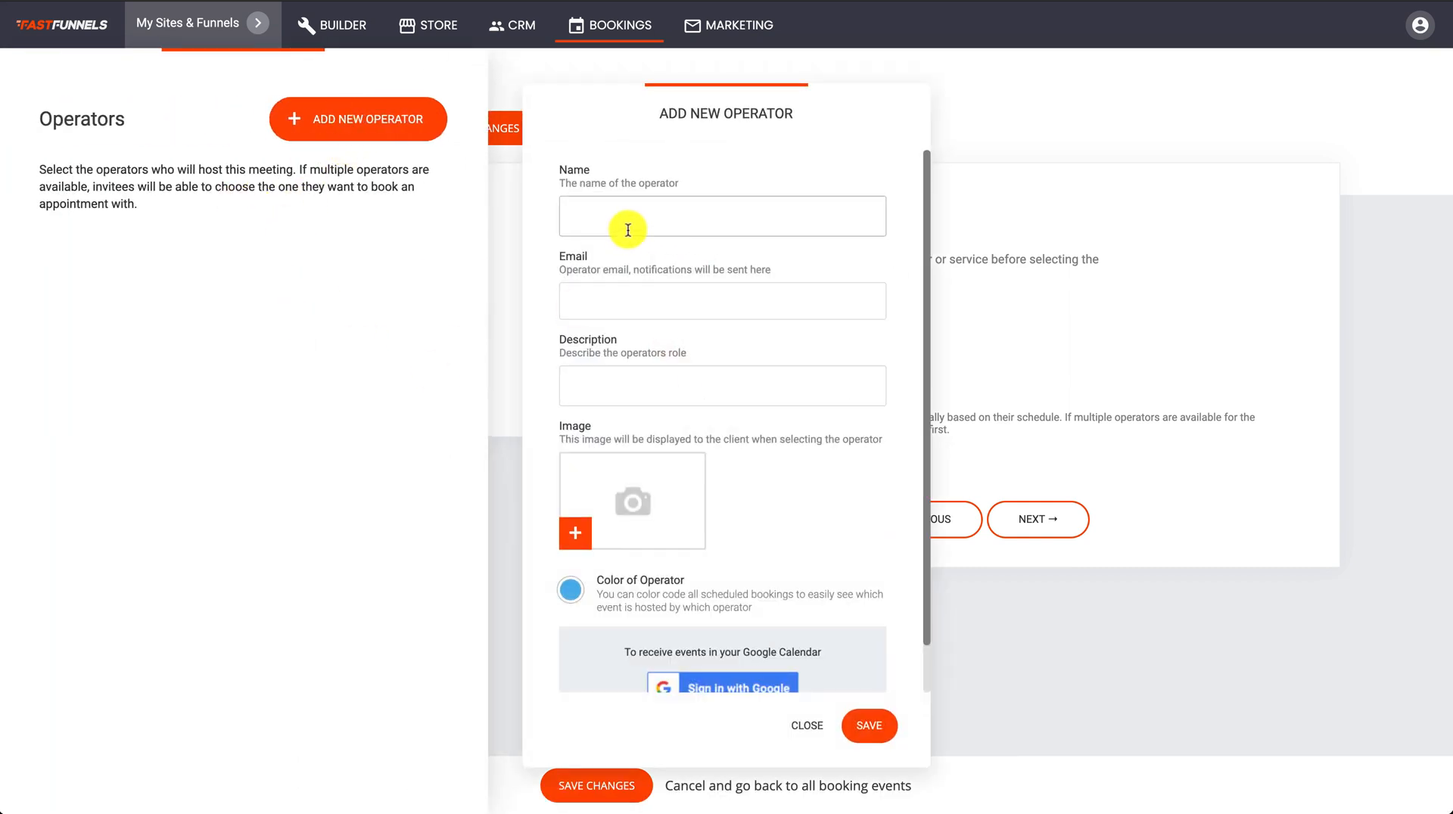
{"action": "type", "text": "Jody"}
{"action": "left_click", "coordinate": [616, 296]}
{"action": "type", "text": "asdasdas"}
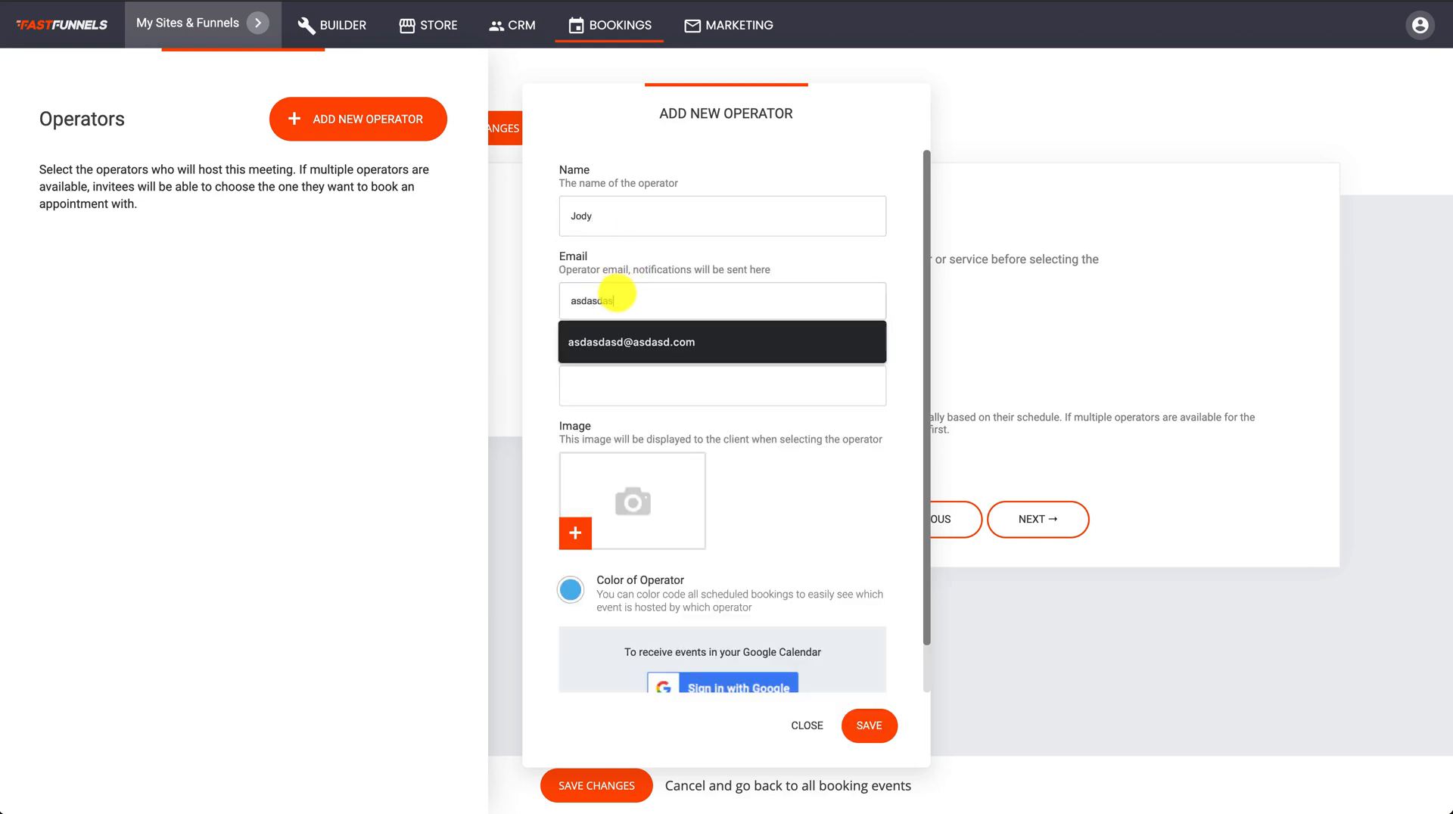
{"action": "type", "text": "@asdas.com"}
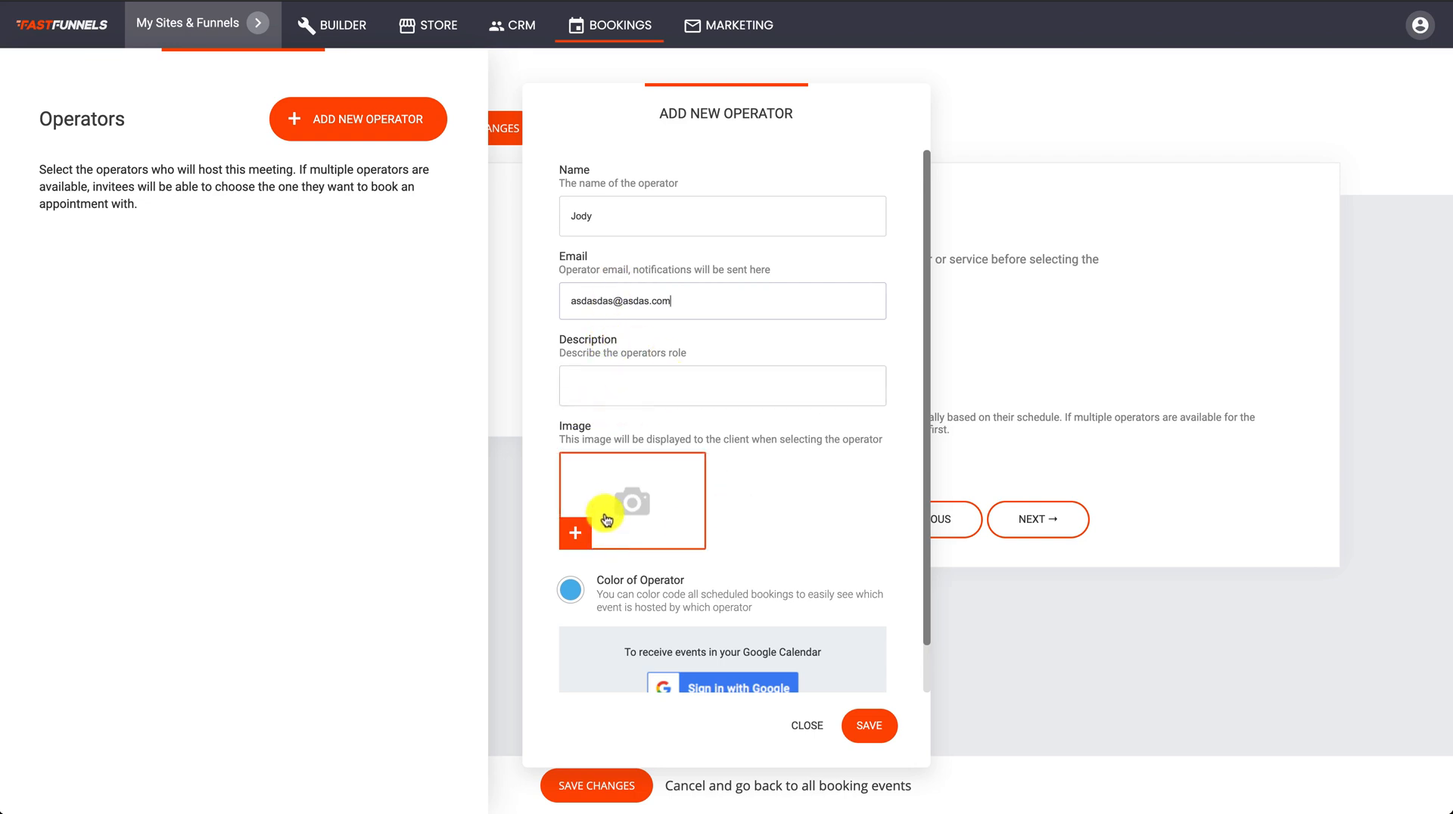
- Save the new operator and add them as a host of the Zumba Class booking
{"action": "scroll", "coordinate": [638, 510], "scroll_direction": "down", "scroll_amount": 1}
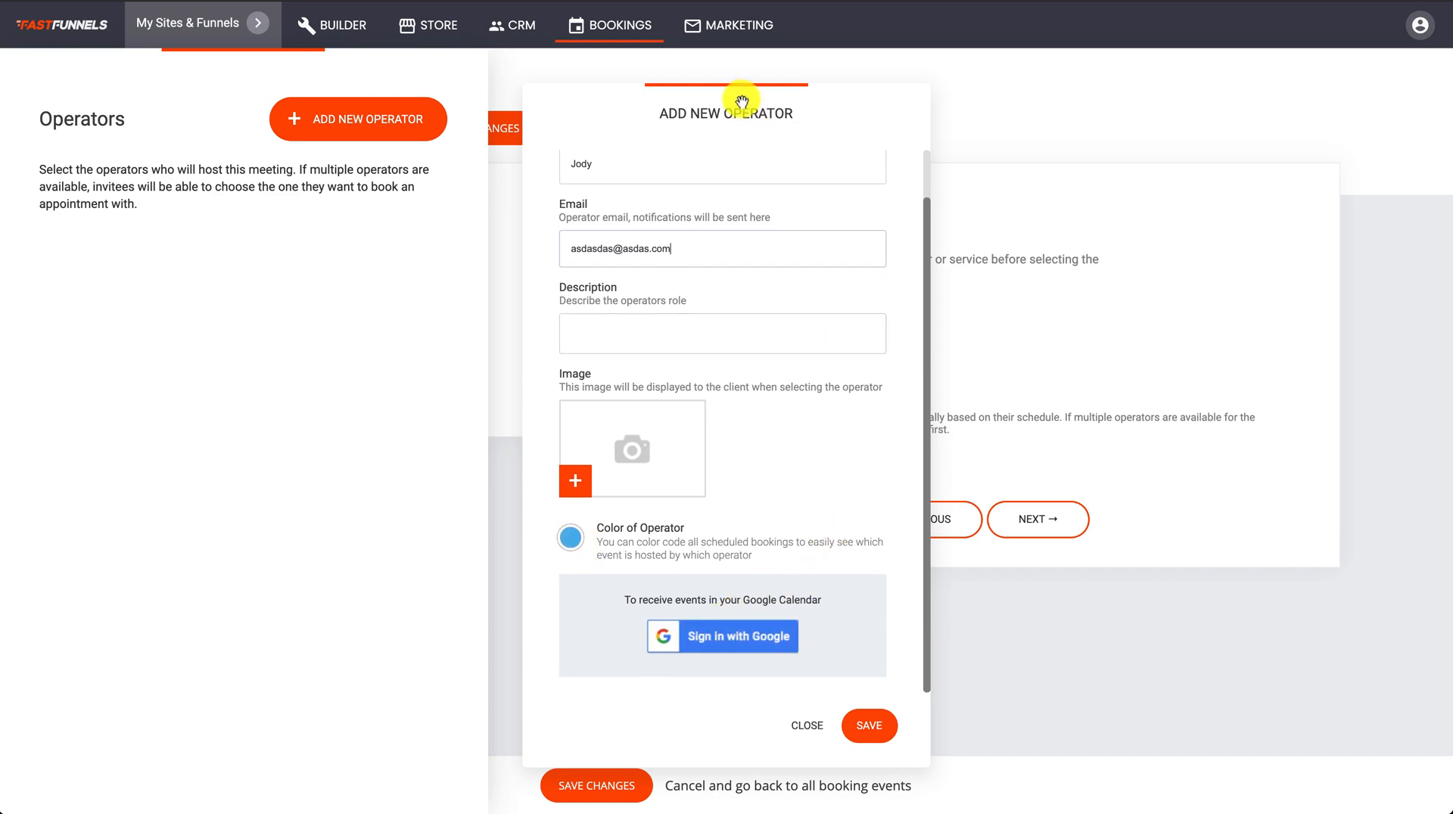
{"action": "left_click_drag", "start_coordinate": [715, 109], "coordinate": [637, 73]}
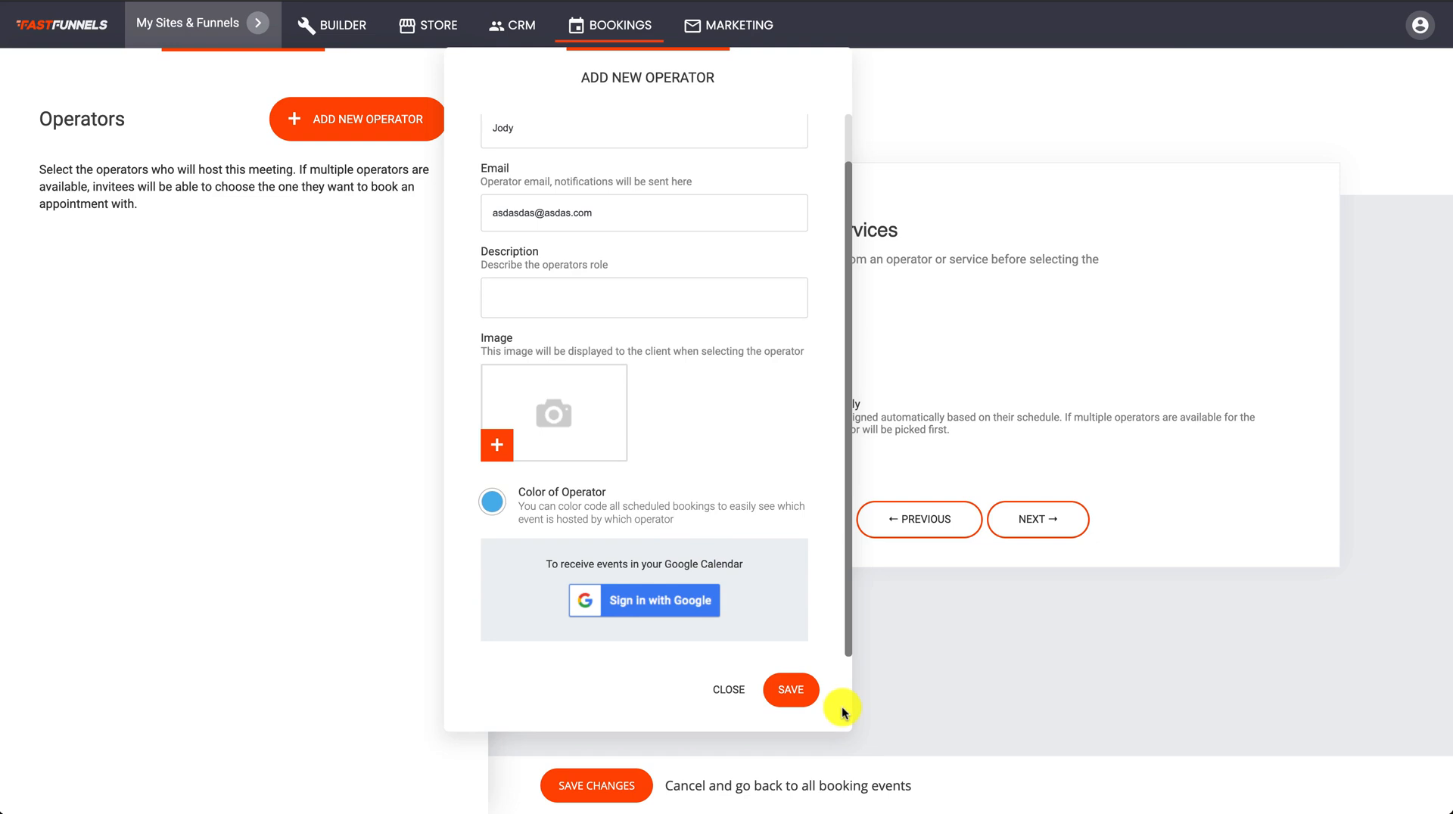
{"action": "left_click", "coordinate": [794, 695]}
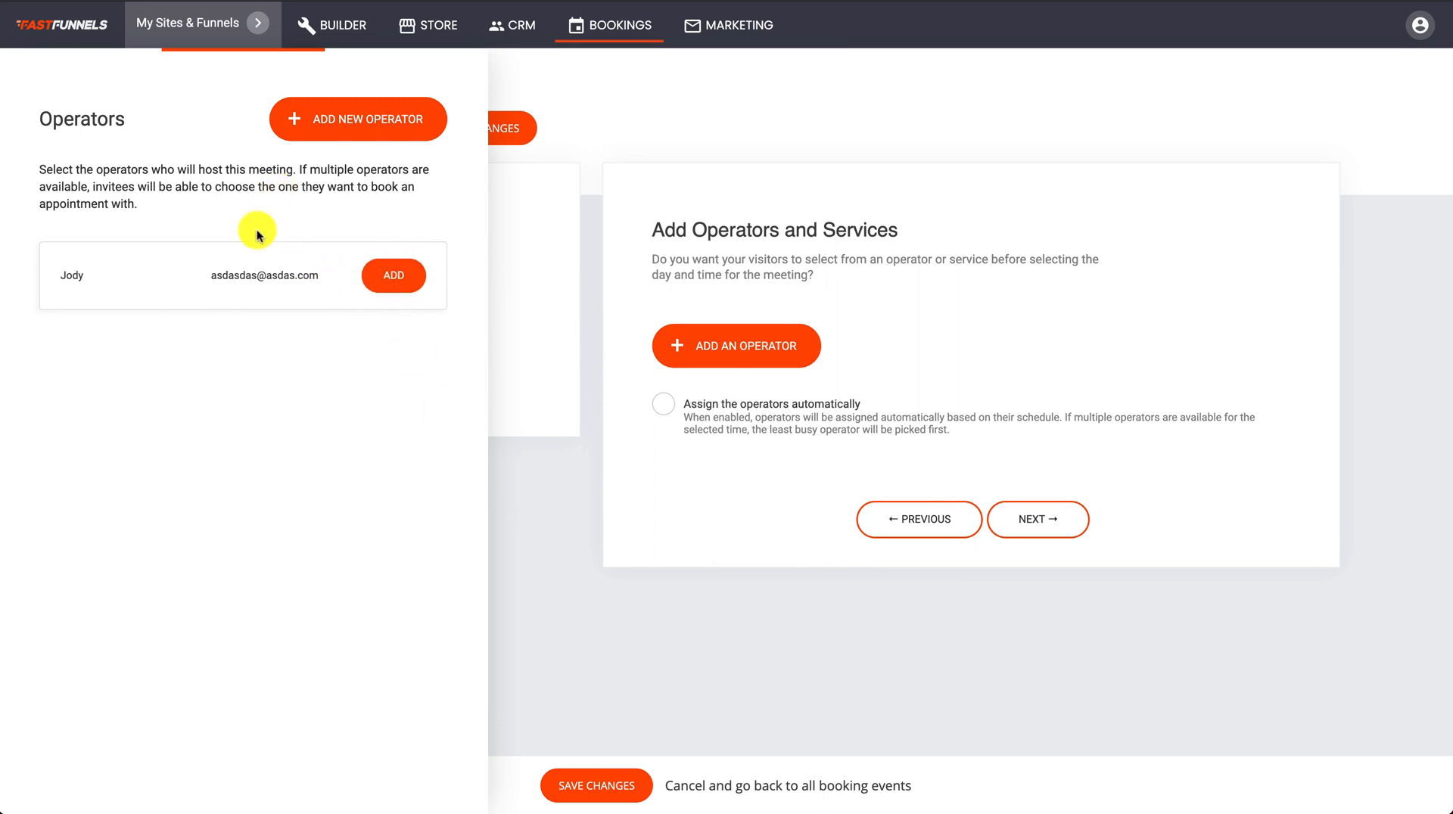
{"action": "left_click", "coordinate": [395, 277]}
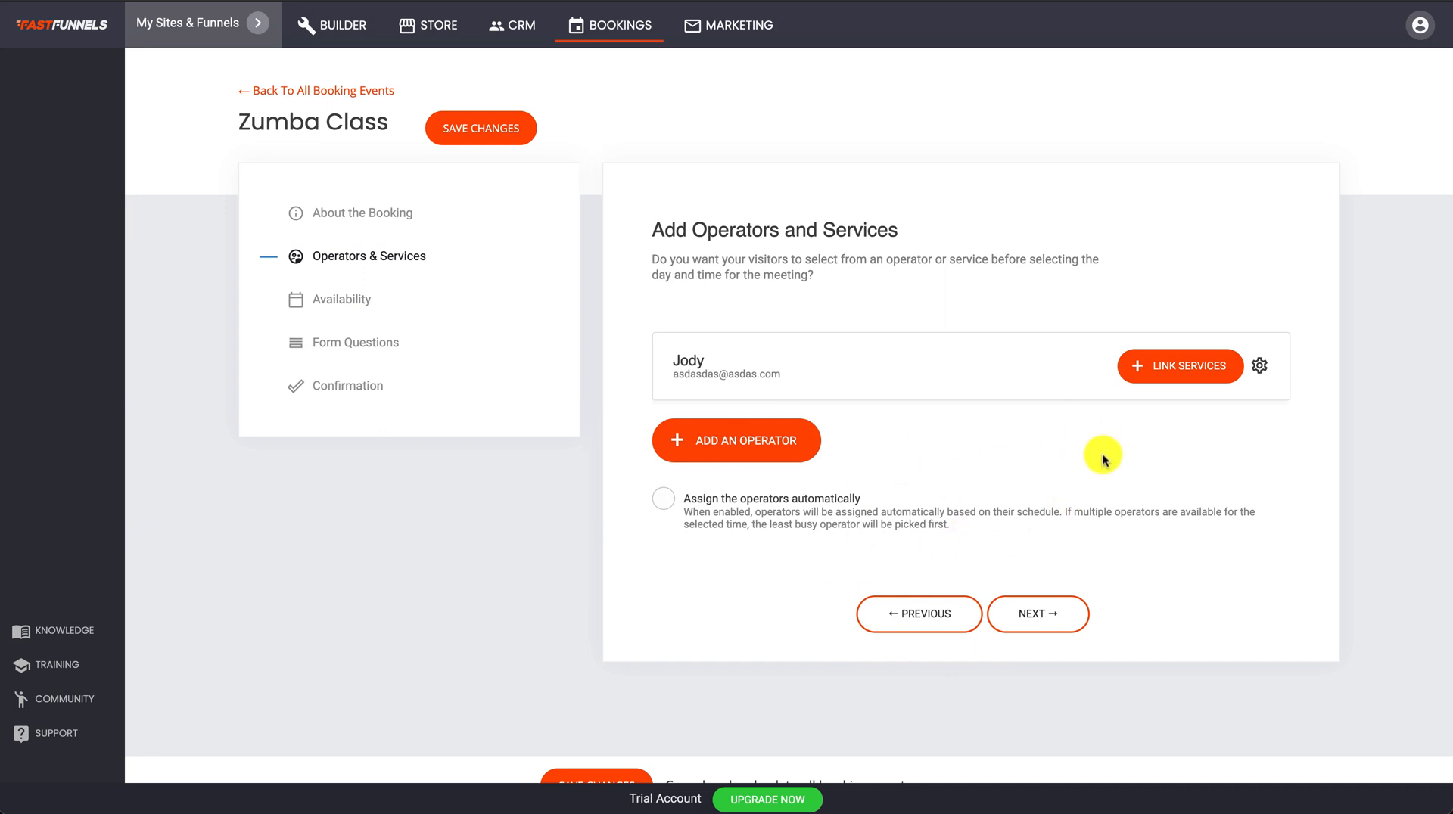
- Continue to the availability settings, keep the booking type as one-on-one and set the meeting duration to 45 min
{"action": "left_click", "coordinate": [1043, 614]}
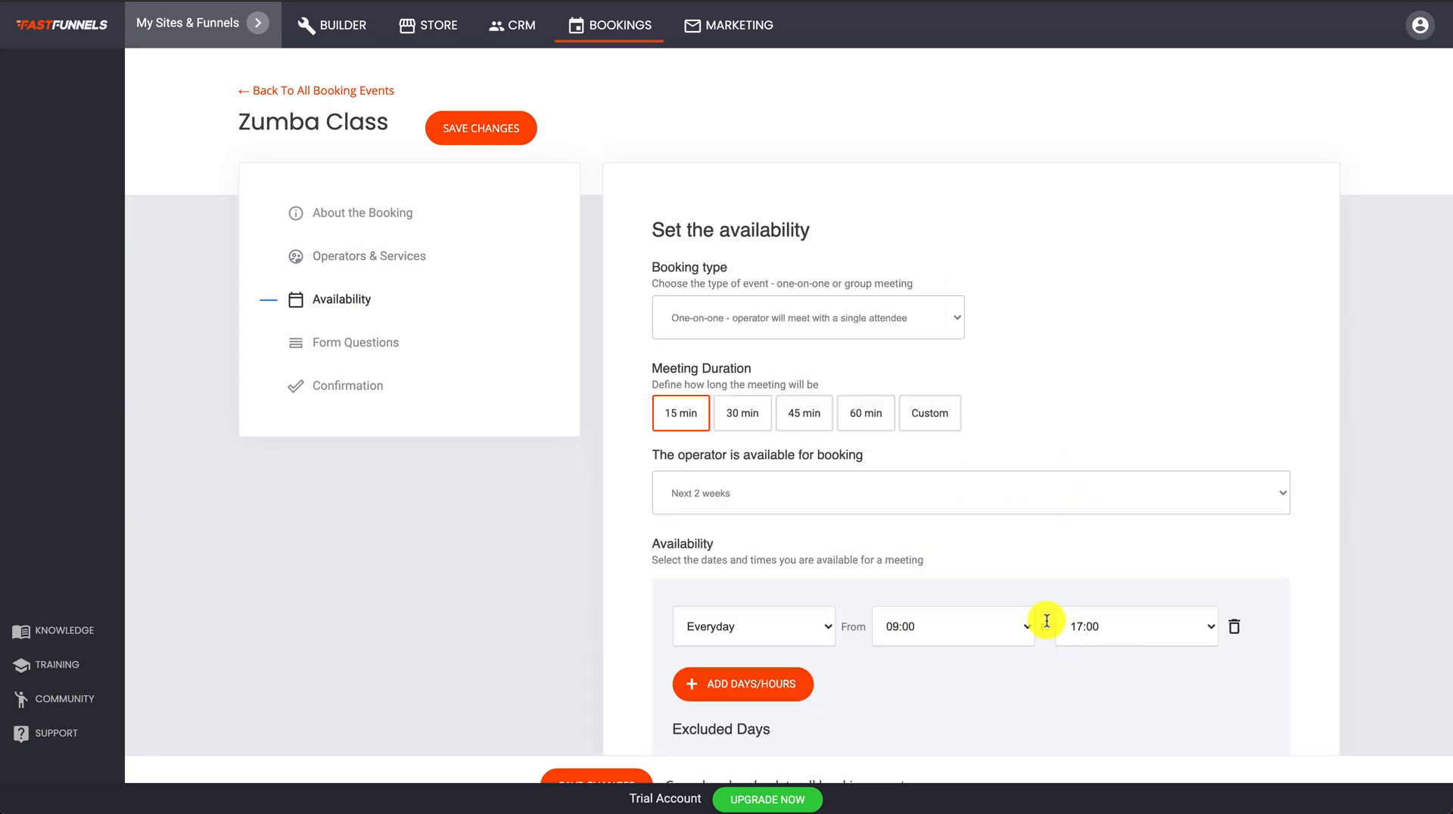
{"action": "scroll", "coordinate": [1004, 264], "scroll_direction": "down", "scroll_amount": 1}
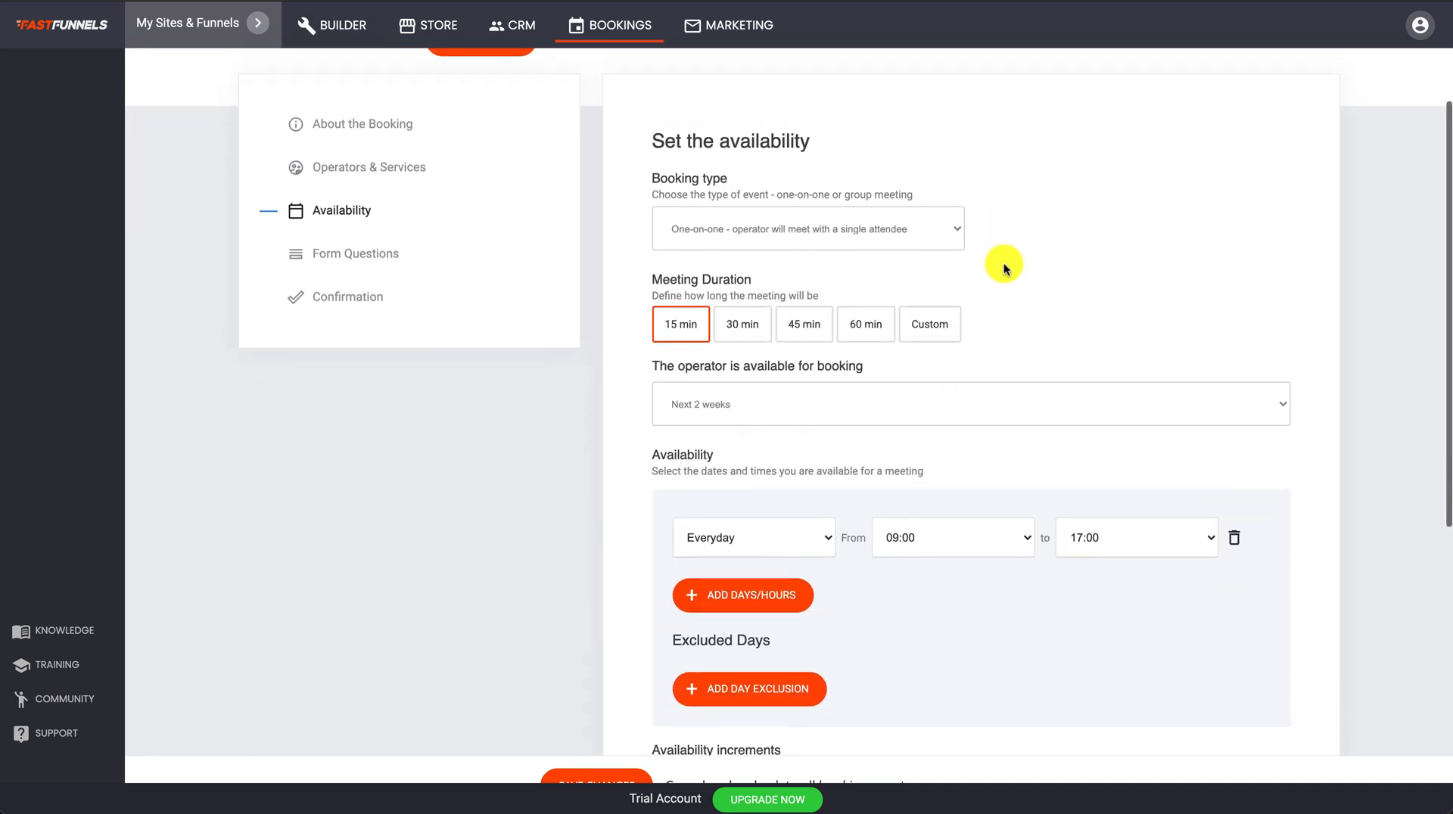
{"action": "left_click", "coordinate": [879, 228]}
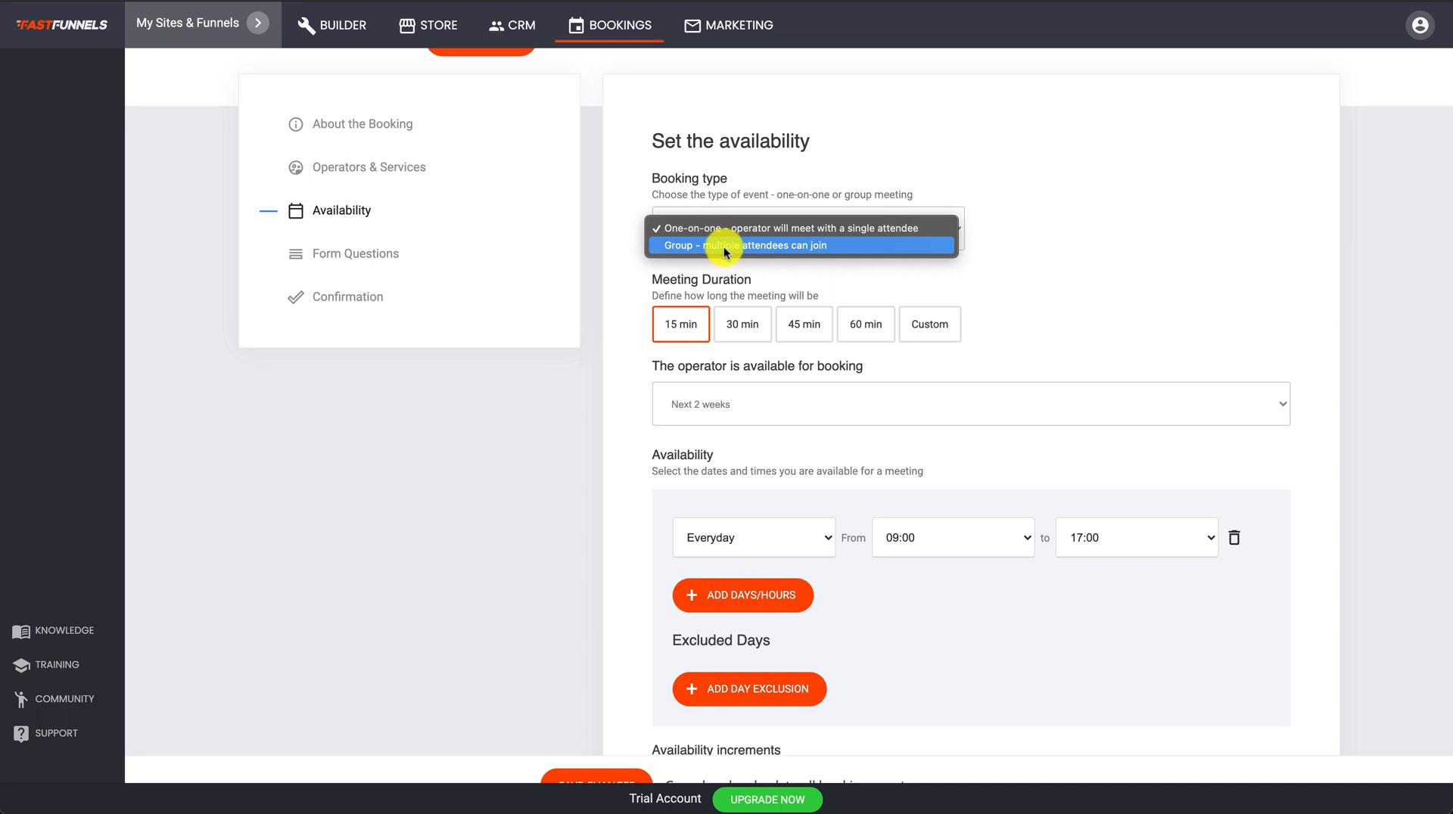
{"action": "left_click", "coordinate": [830, 230]}
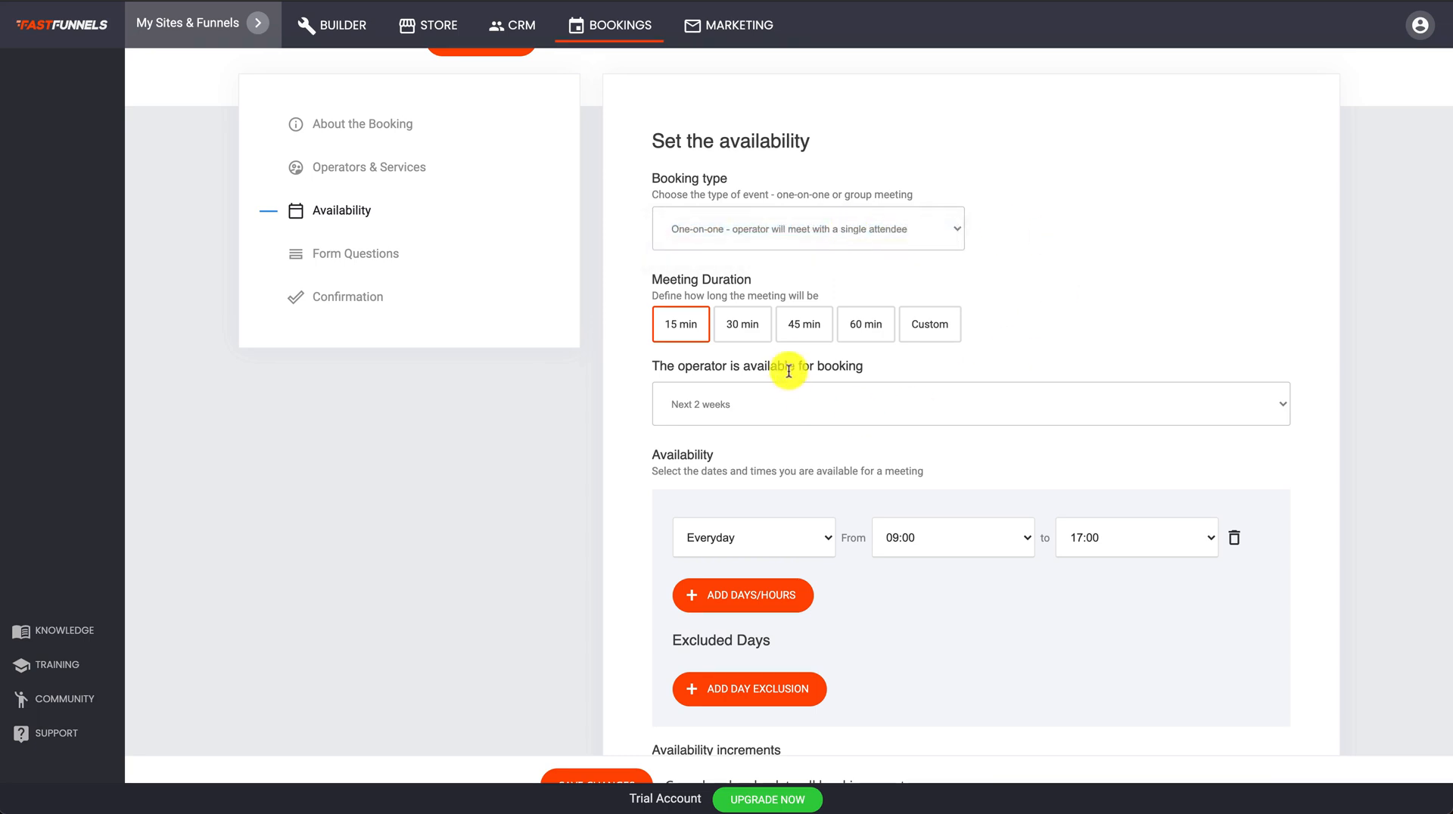
{"action": "left_click", "coordinate": [807, 325]}
- Make the operator available for booking indefinitely
{"action": "scroll", "coordinate": [1106, 257], "scroll_direction": "down", "scroll_amount": 3}
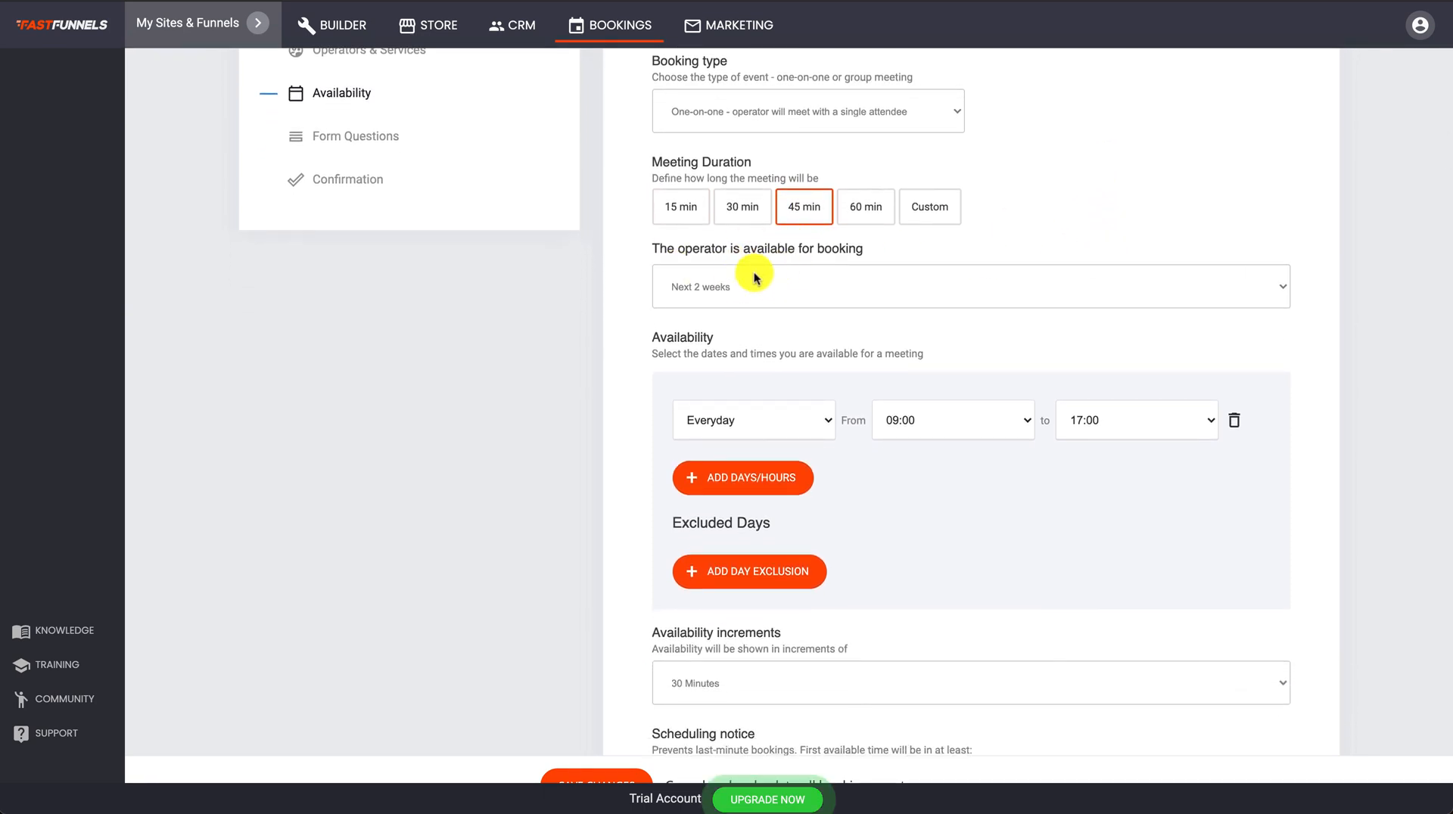
{"action": "left_click", "coordinate": [778, 292]}
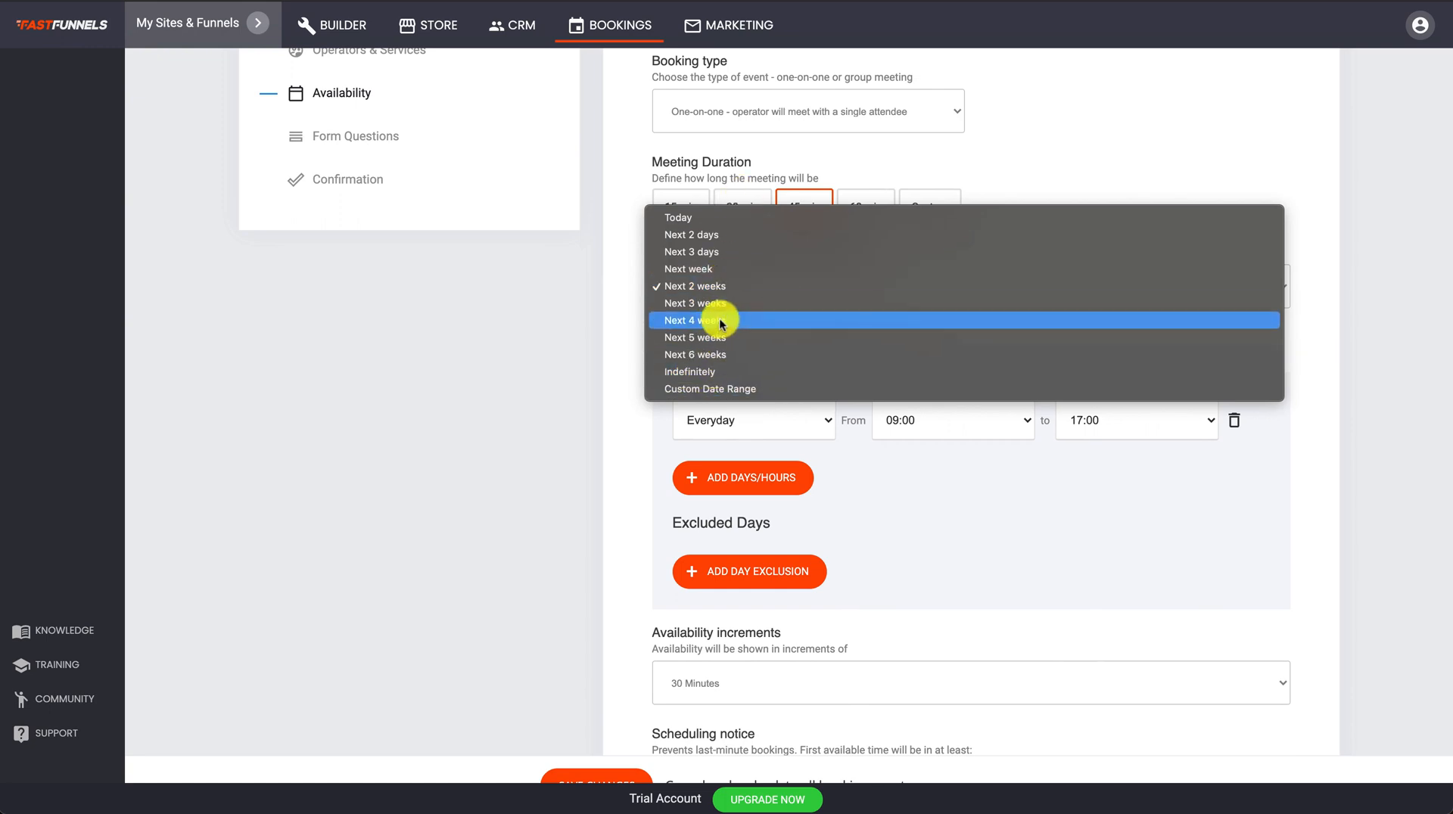
{"action": "left_click", "coordinate": [701, 371]}
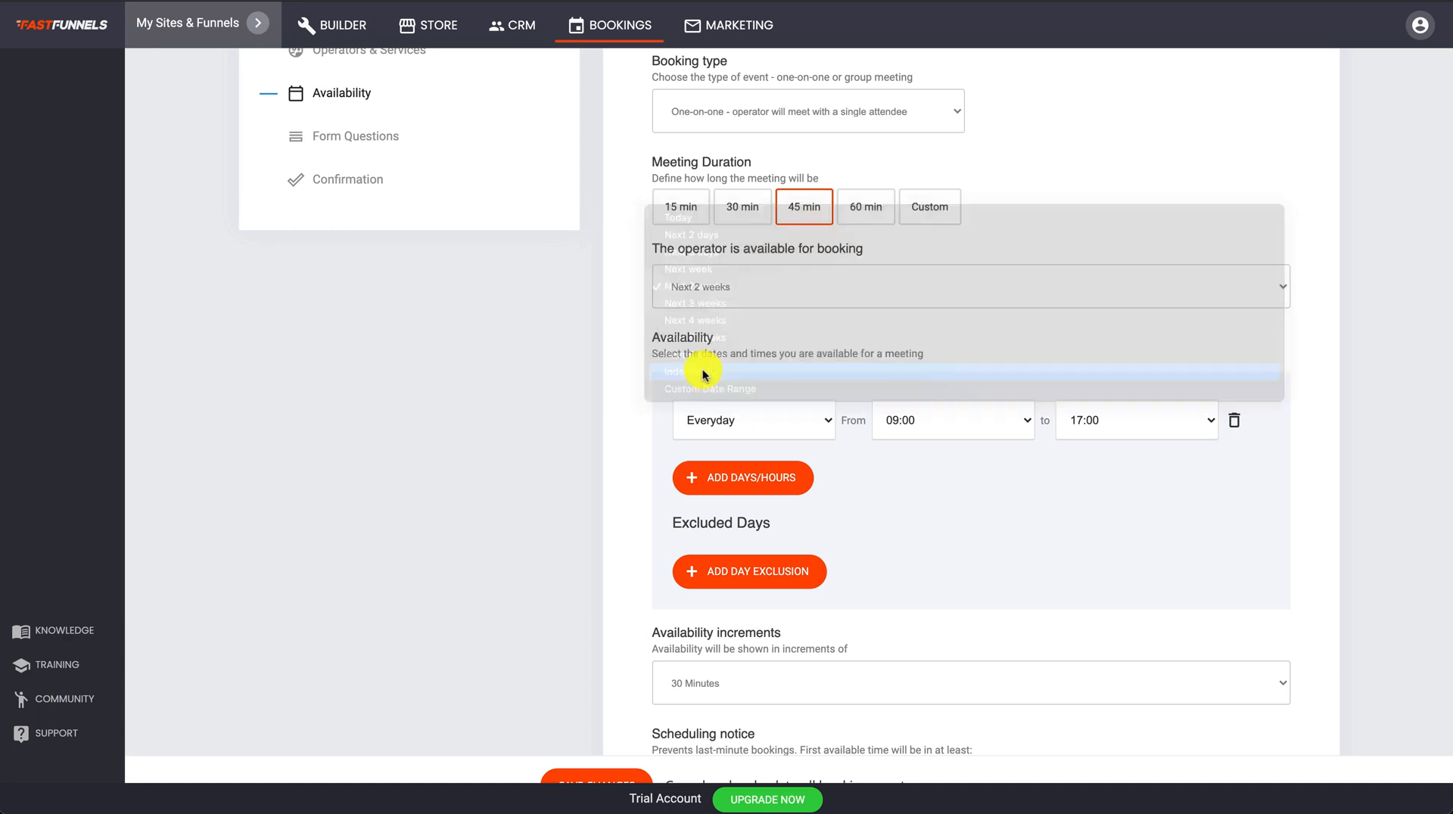
- Set the available days of the 09:00 to 17:00 time slot to Mon-Fri
{"action": "scroll", "coordinate": [942, 569], "scroll_direction": "down", "scroll_amount": 3}
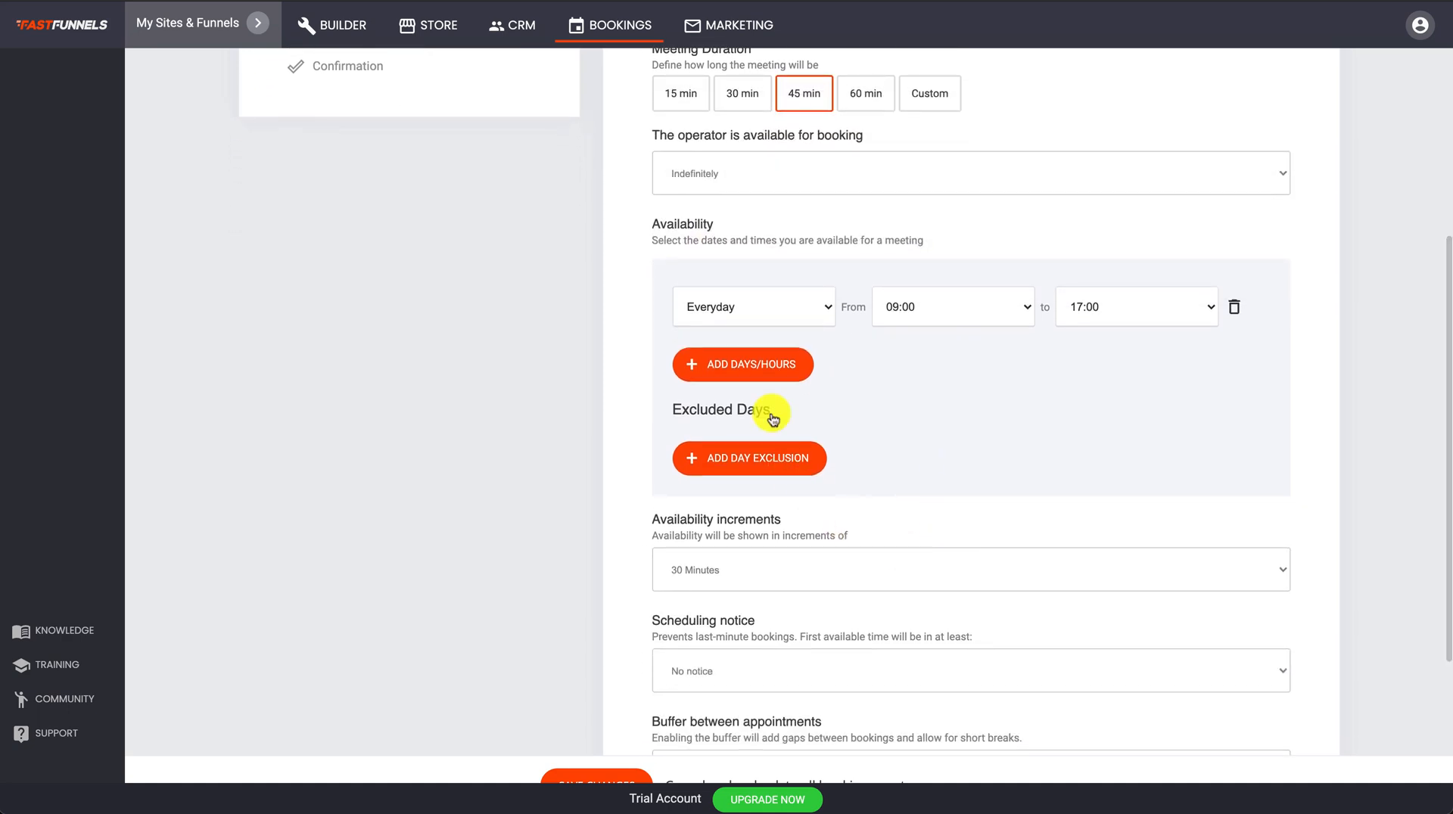
{"action": "left_click", "coordinate": [805, 310]}
{"action": "left_click", "coordinate": [774, 325]}
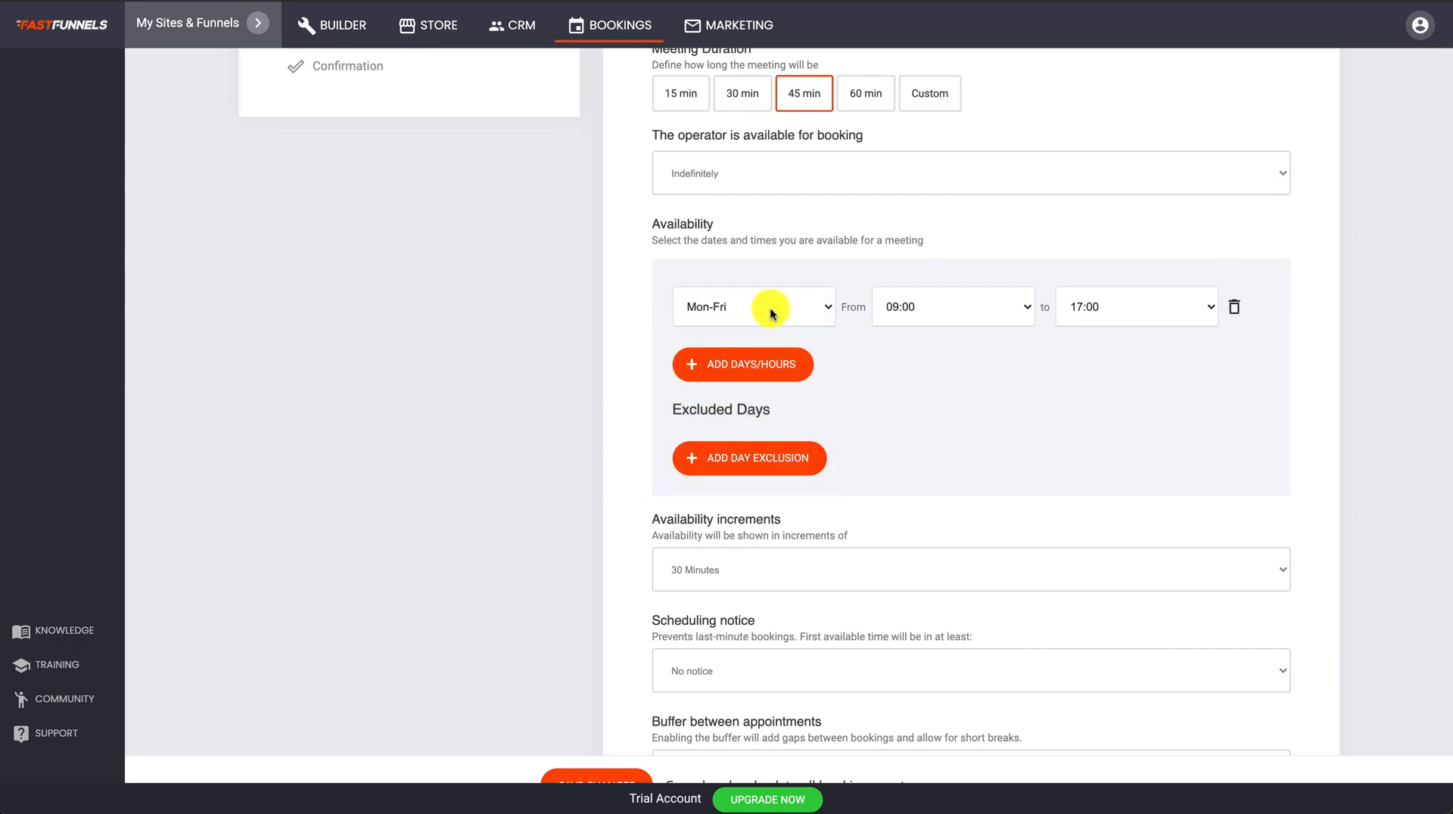
{"action": "left_click", "coordinate": [769, 310]}
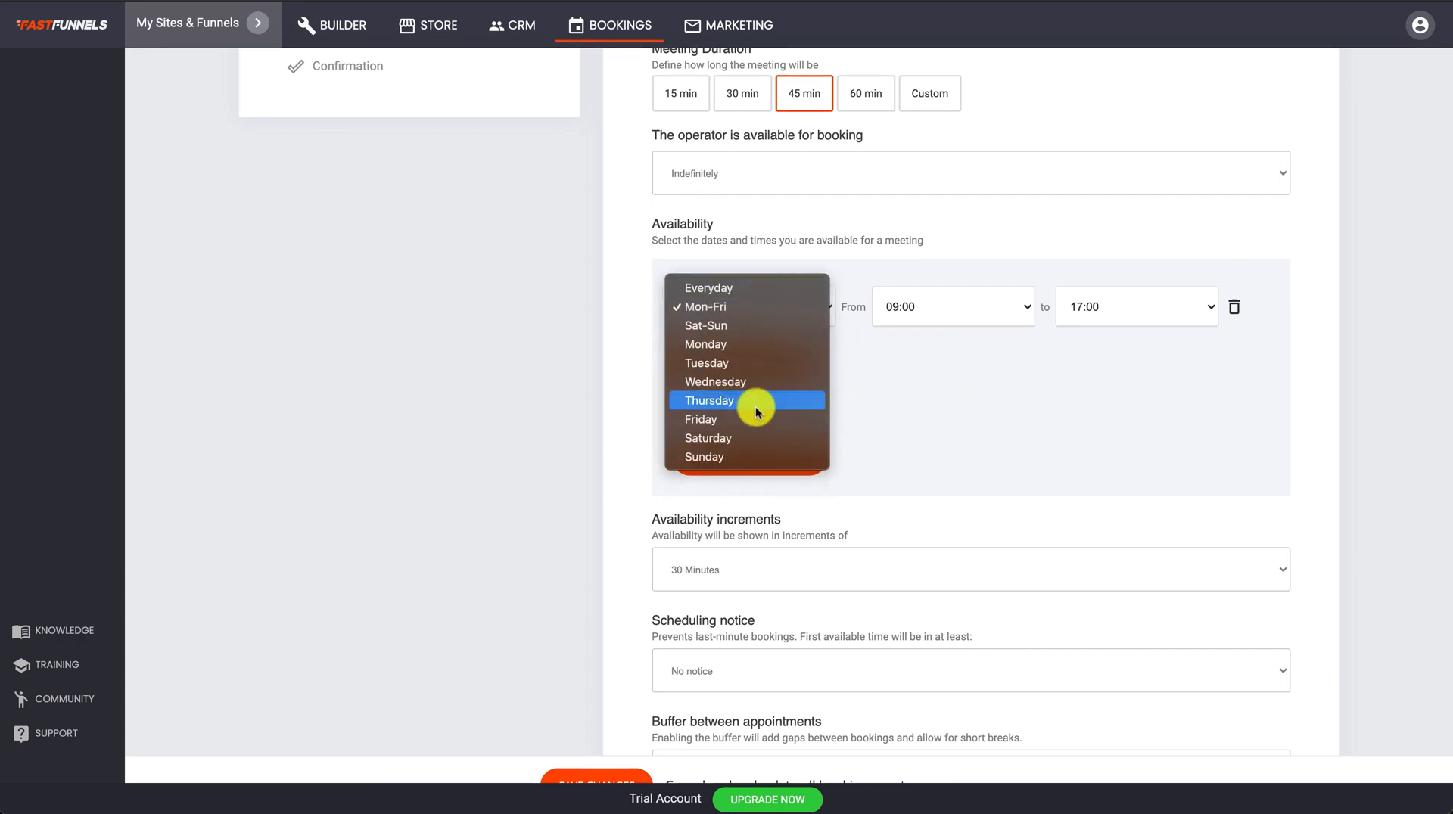
{"action": "left_click", "coordinate": [970, 364]}
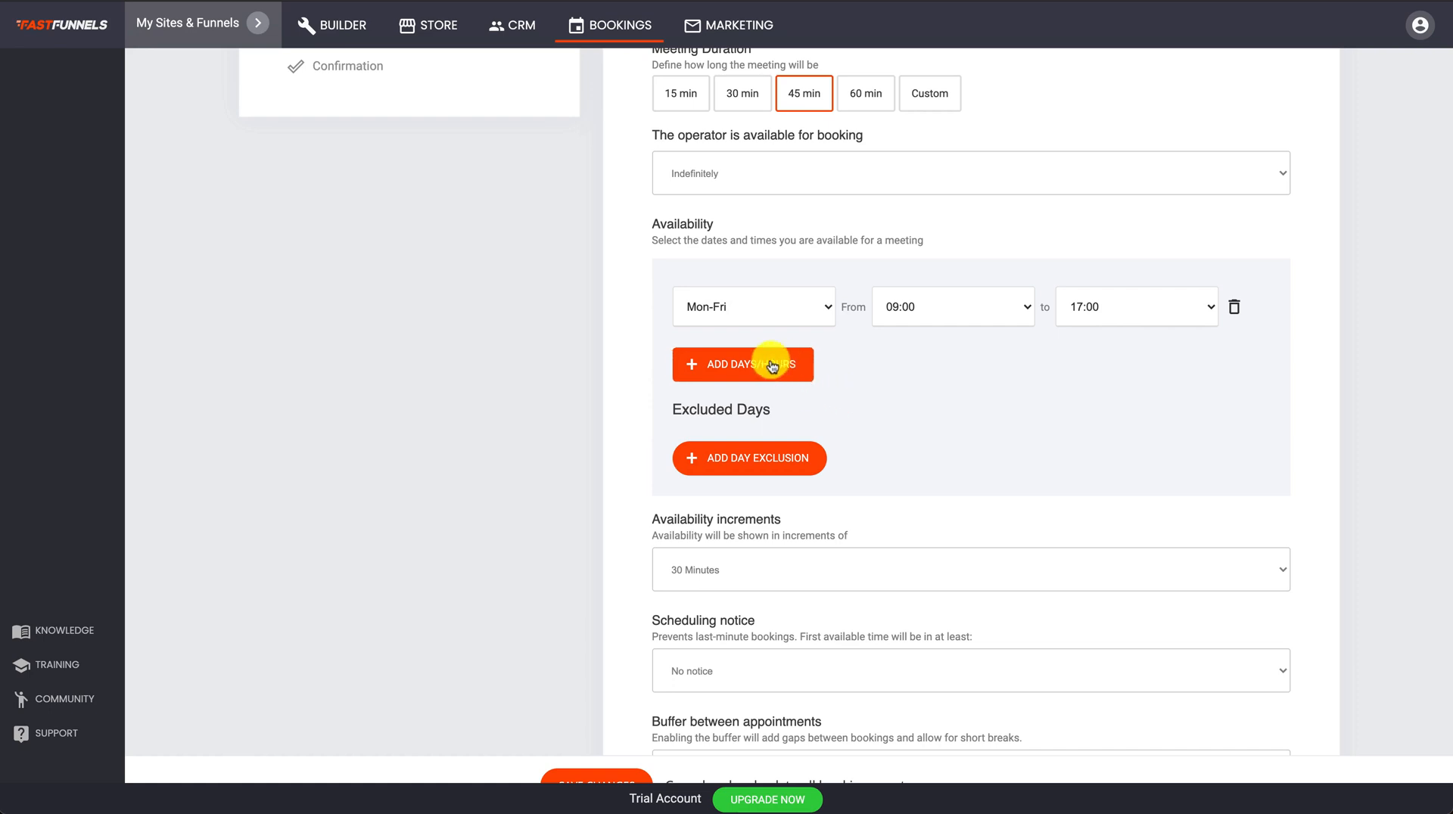
- Add a day exclusion making the operator unavailable from 31/08/2021 to 22/09/2021
{"action": "left_click", "coordinate": [750, 461]}
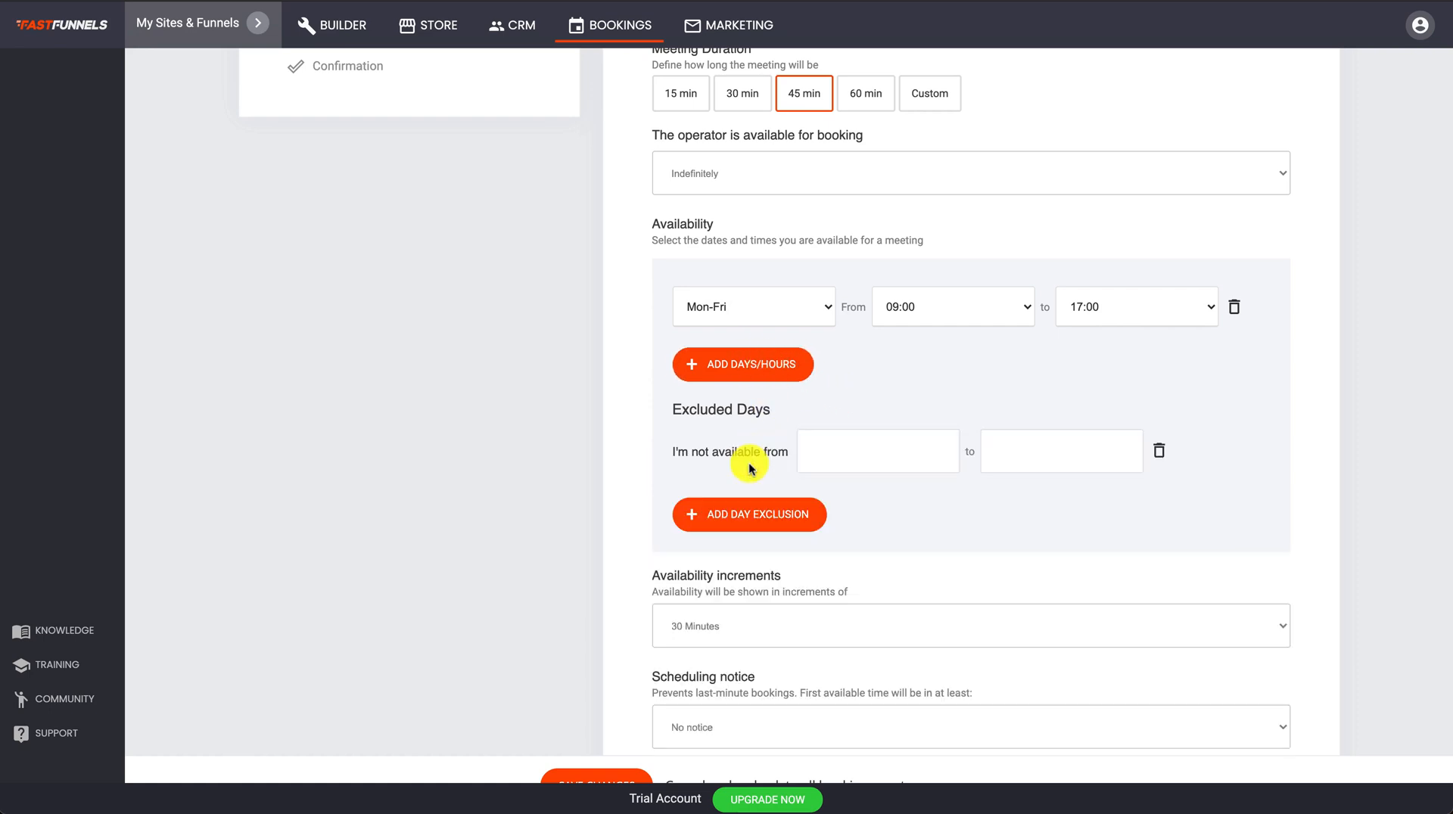
{"action": "left_click", "coordinate": [906, 454]}
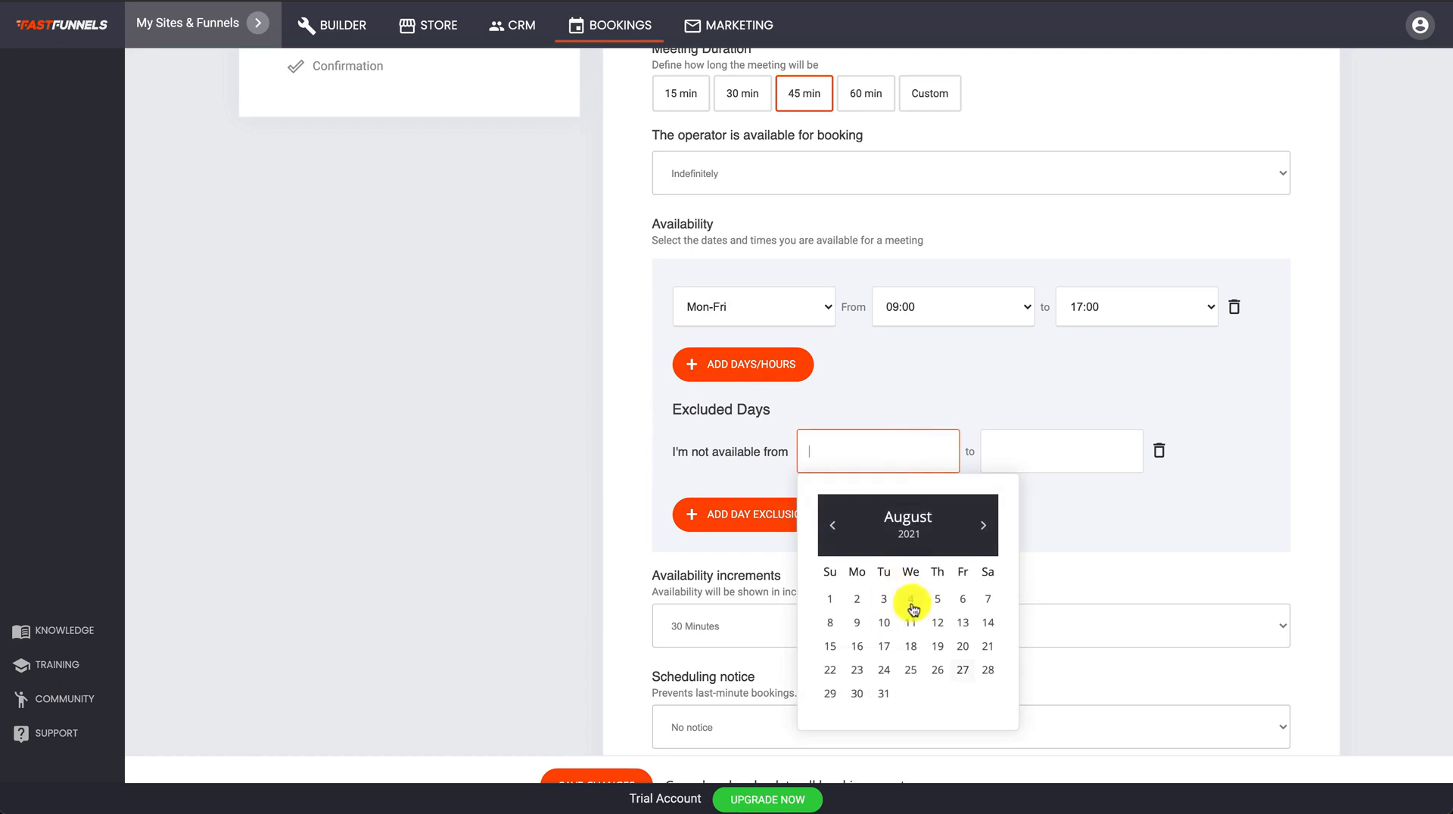
{"action": "left_click", "coordinate": [883, 693]}
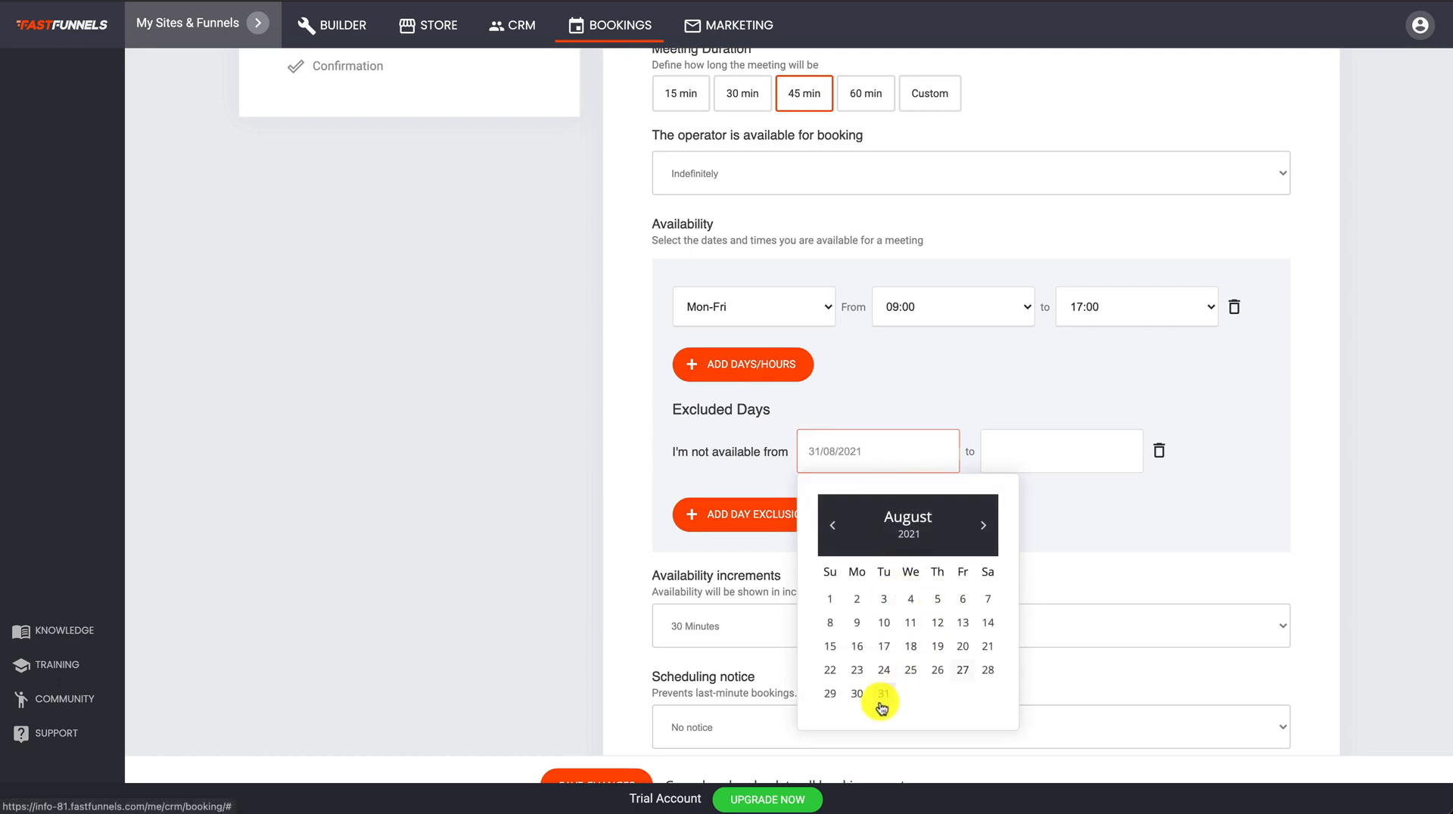
{"action": "left_click", "coordinate": [1067, 463]}
{"action": "left_click", "coordinate": [1168, 527]}
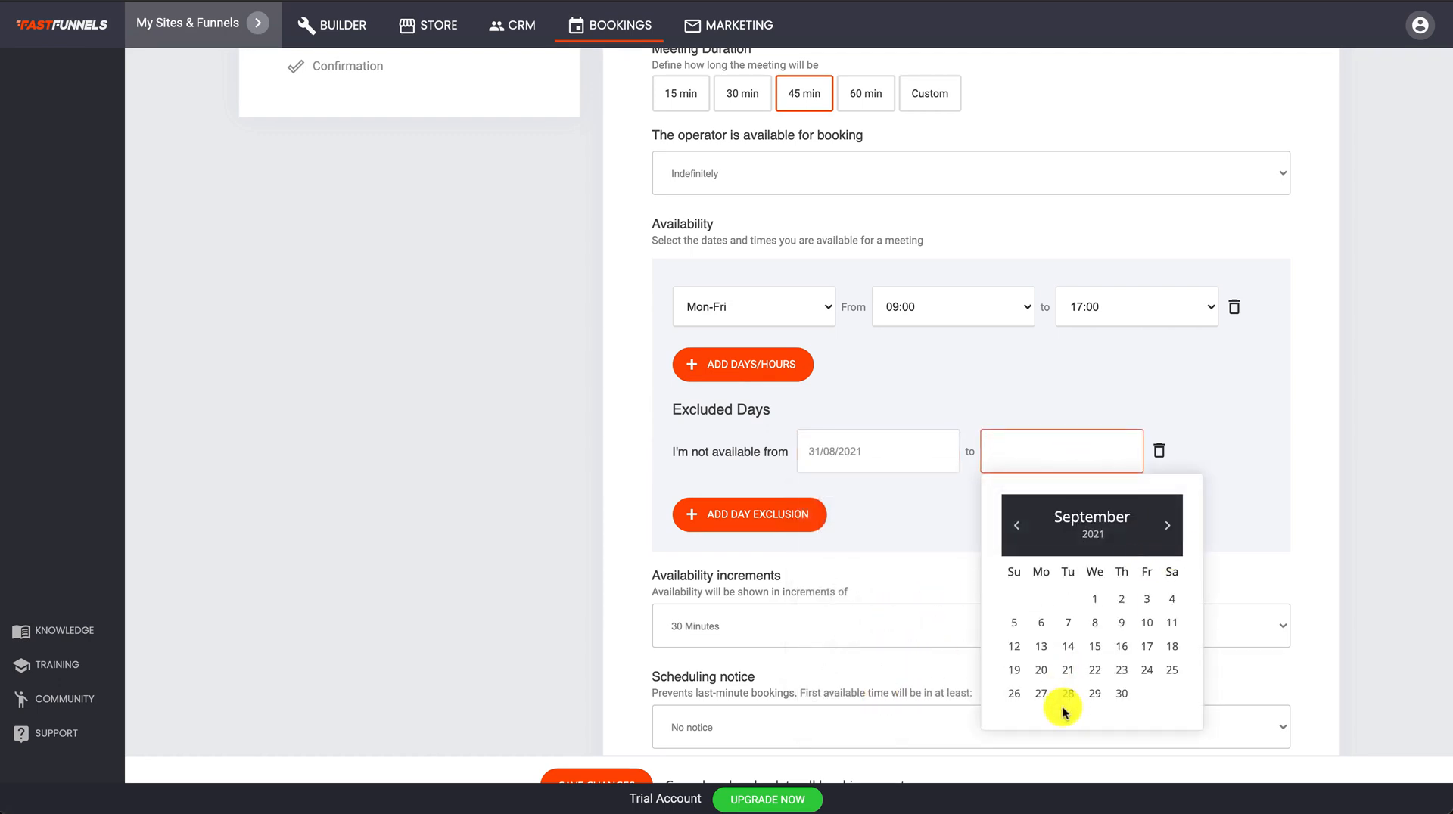
{"action": "left_click", "coordinate": [1090, 675]}
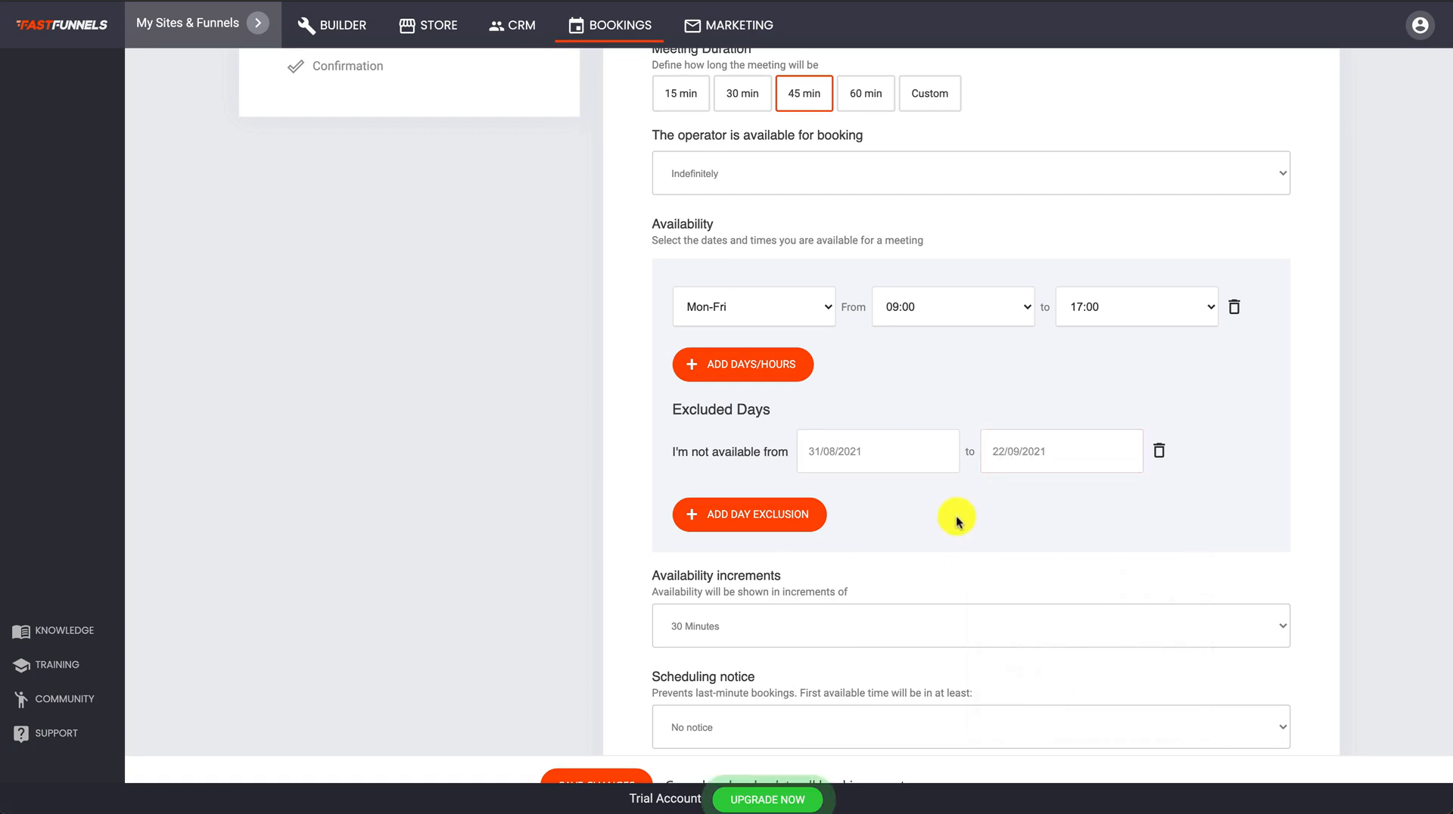
- Set the availability increments to 20 Minutes
{"action": "scroll", "coordinate": [958, 520], "scroll_direction": "down", "scroll_amount": 4}
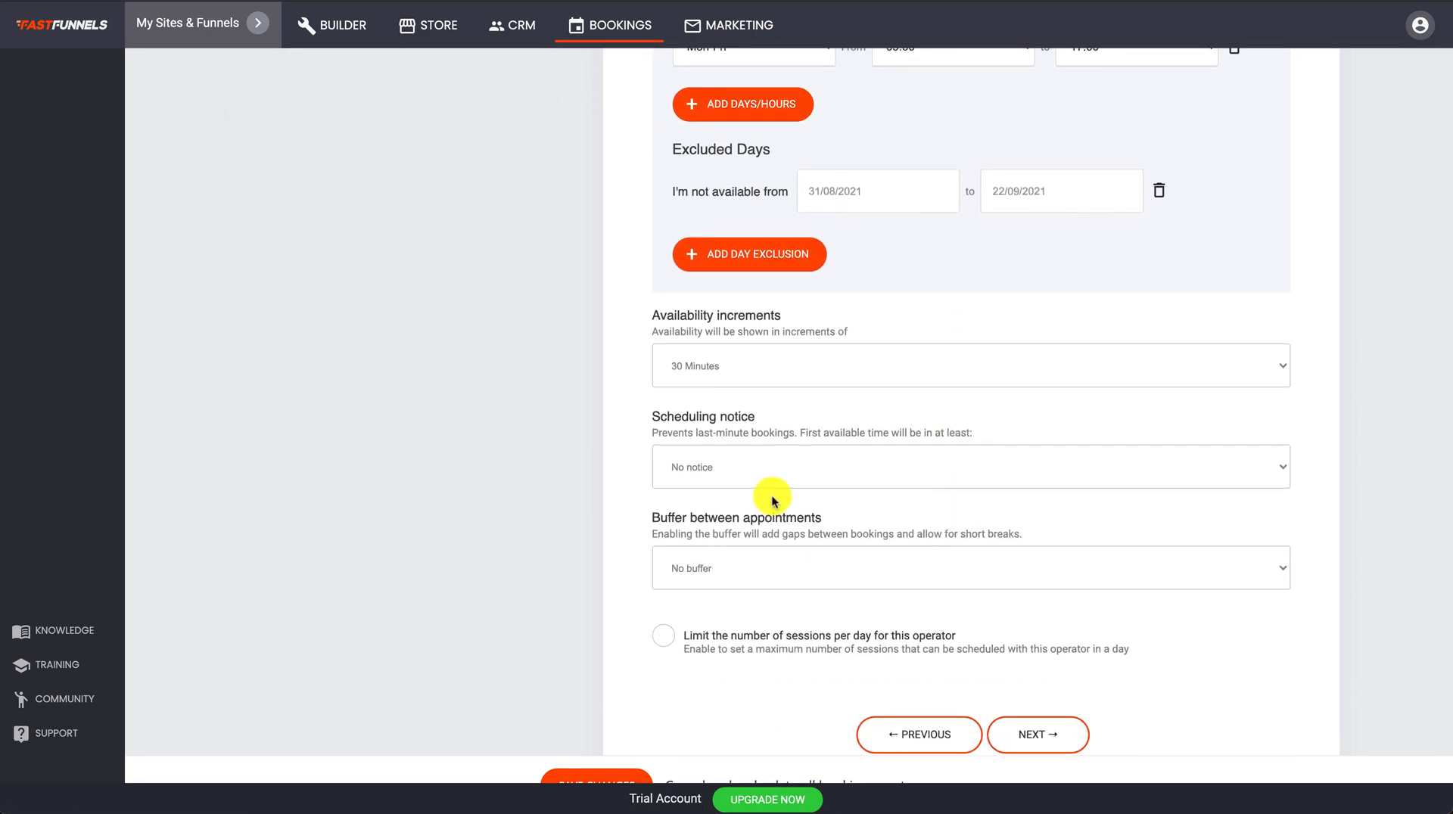
{"action": "left_click", "coordinate": [804, 357]}
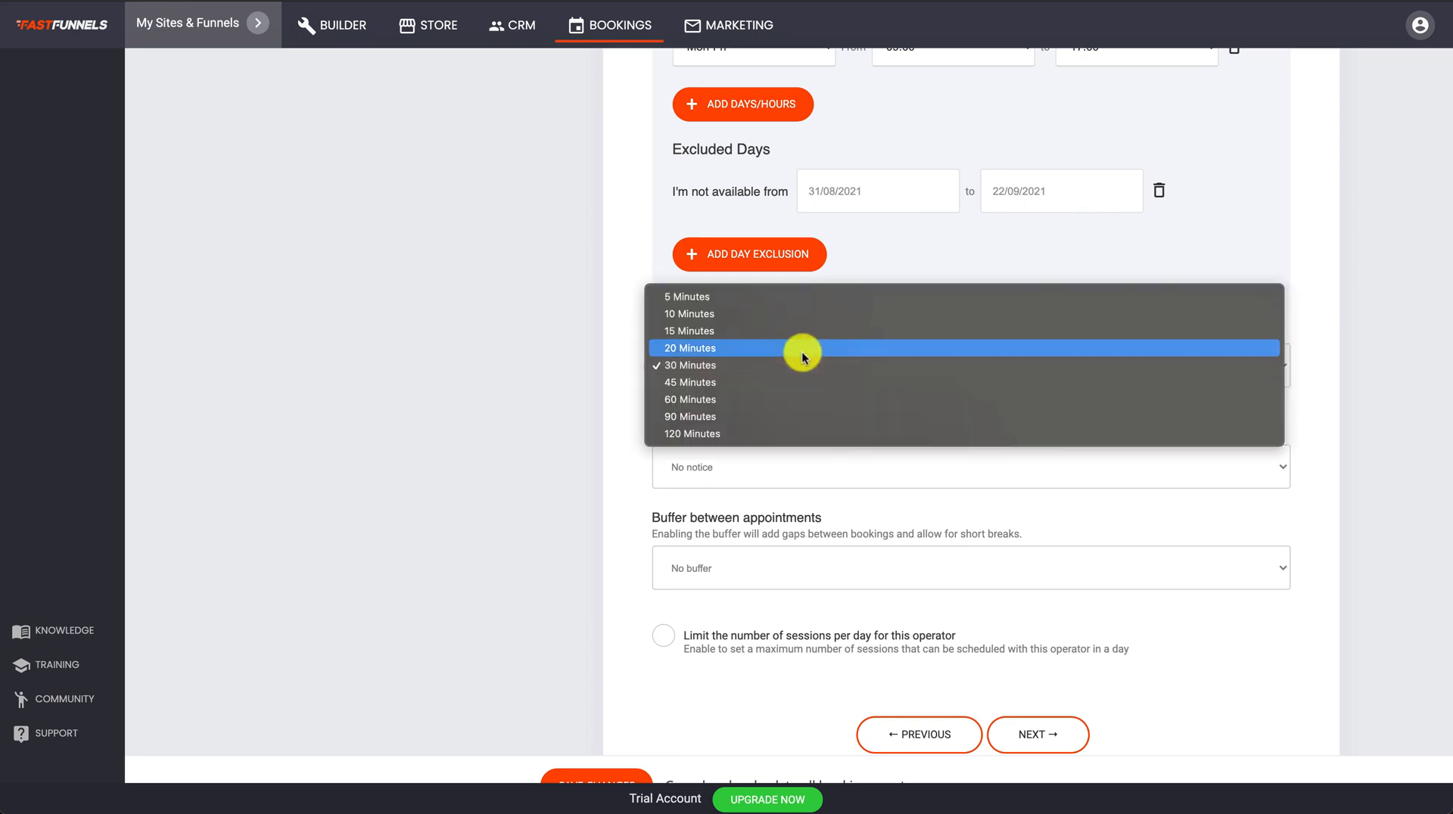
{"action": "left_click", "coordinate": [776, 349]}
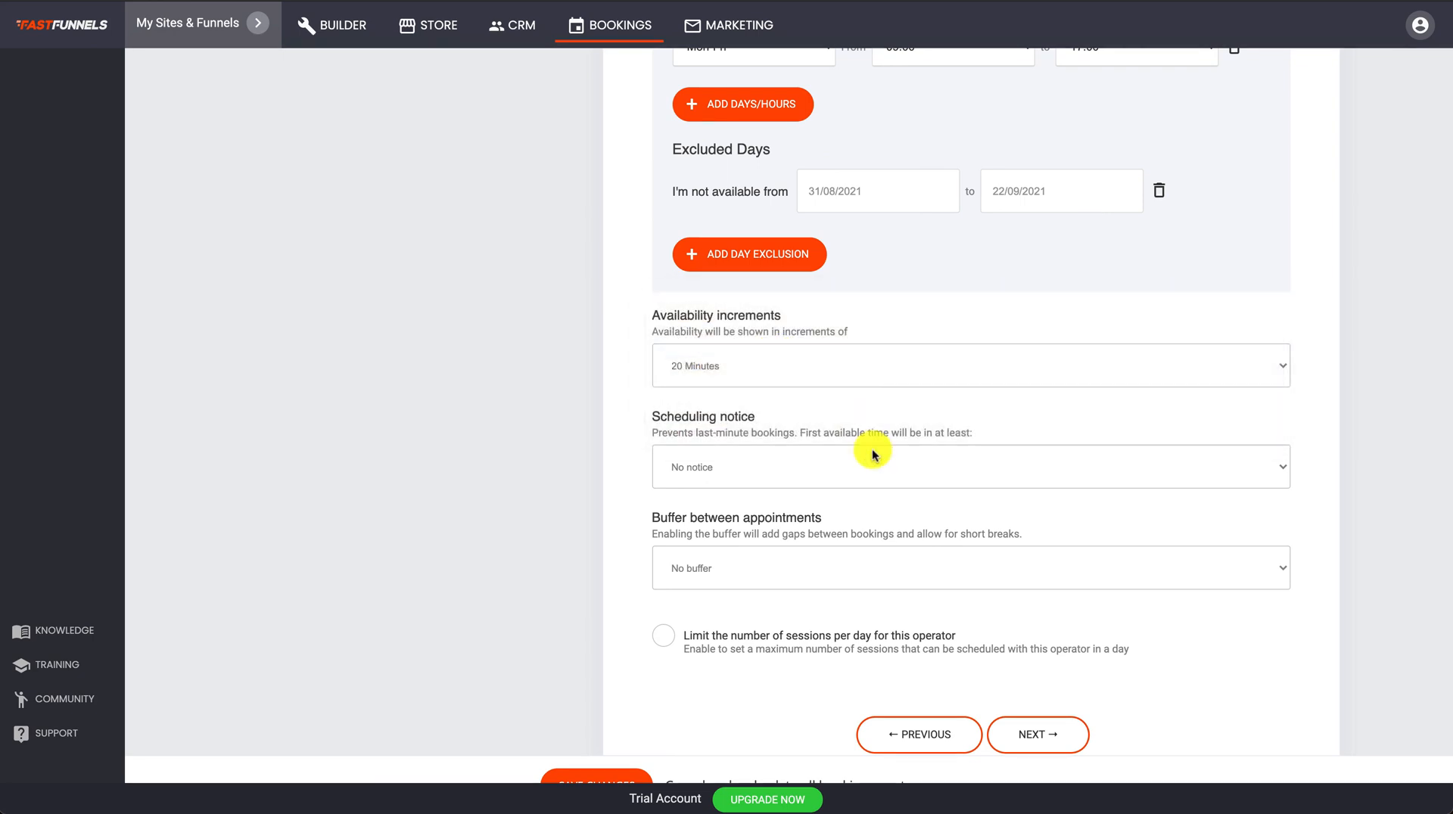
- Set the scheduling notice to 24 Hours and the buffer between appointments to 10 Minutes
{"action": "left_click", "coordinate": [787, 471]}
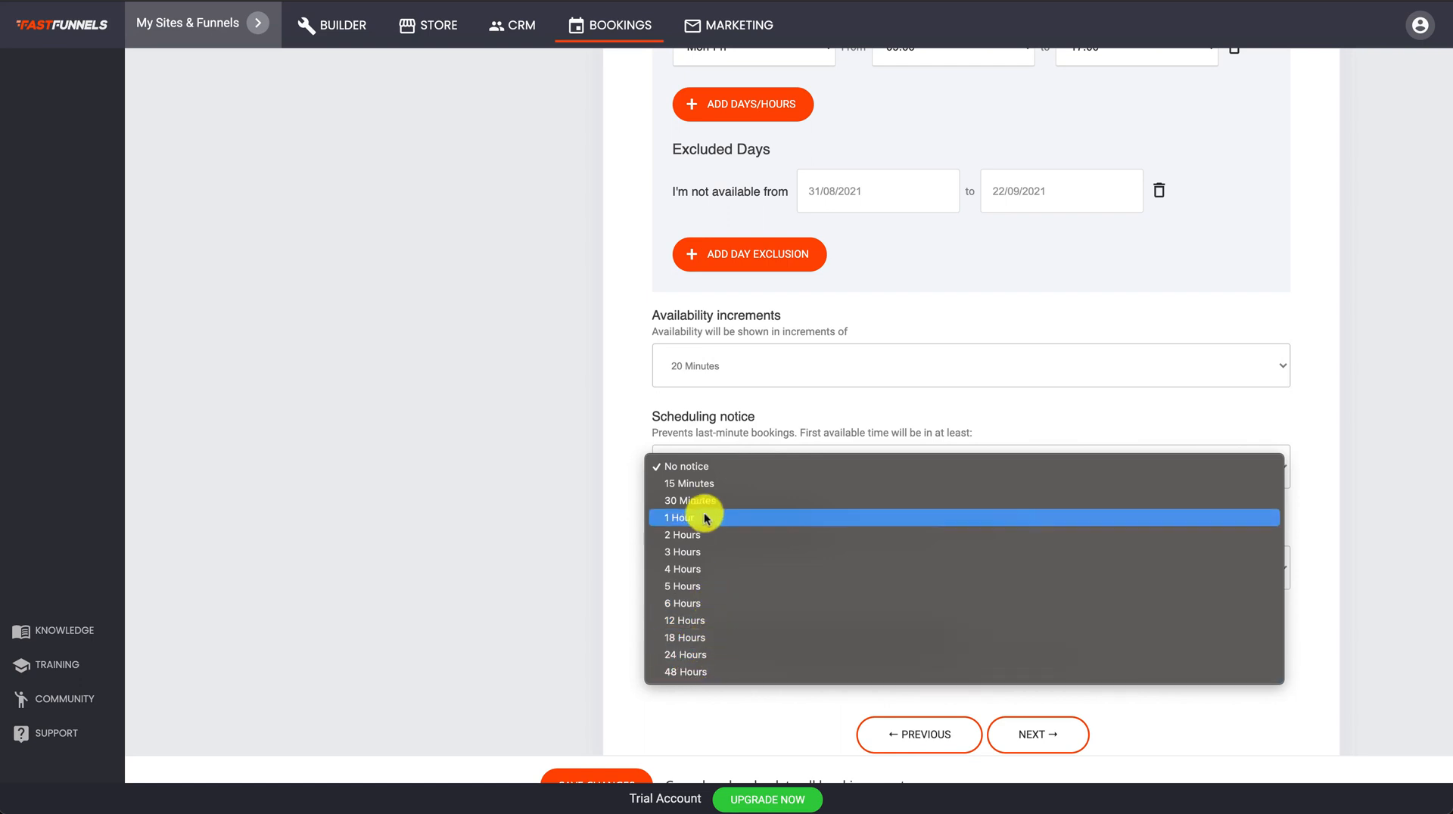
{"action": "left_click", "coordinate": [690, 654]}
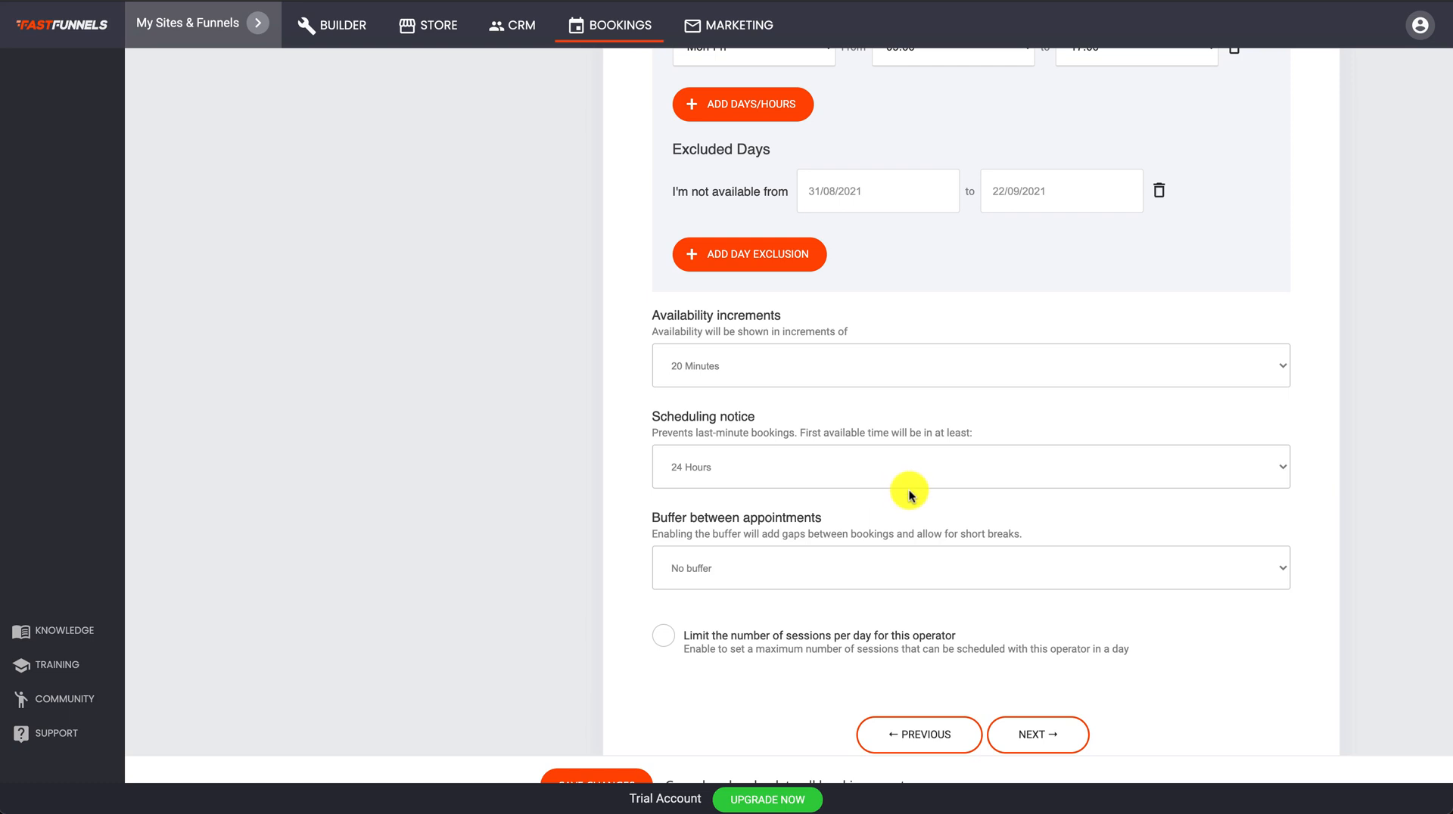
{"action": "left_click", "coordinate": [760, 563]}
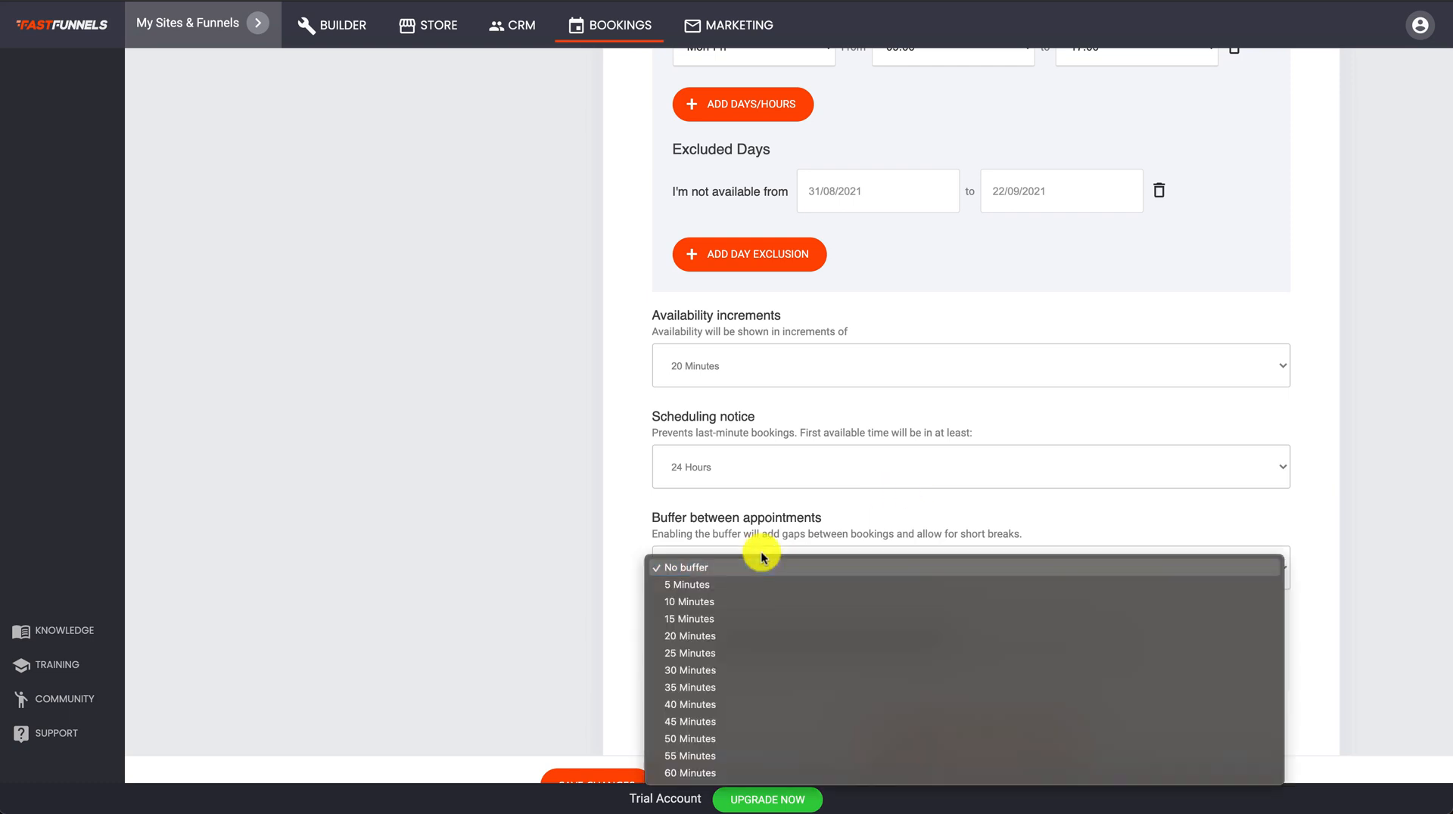
{"action": "left_click", "coordinate": [707, 603]}
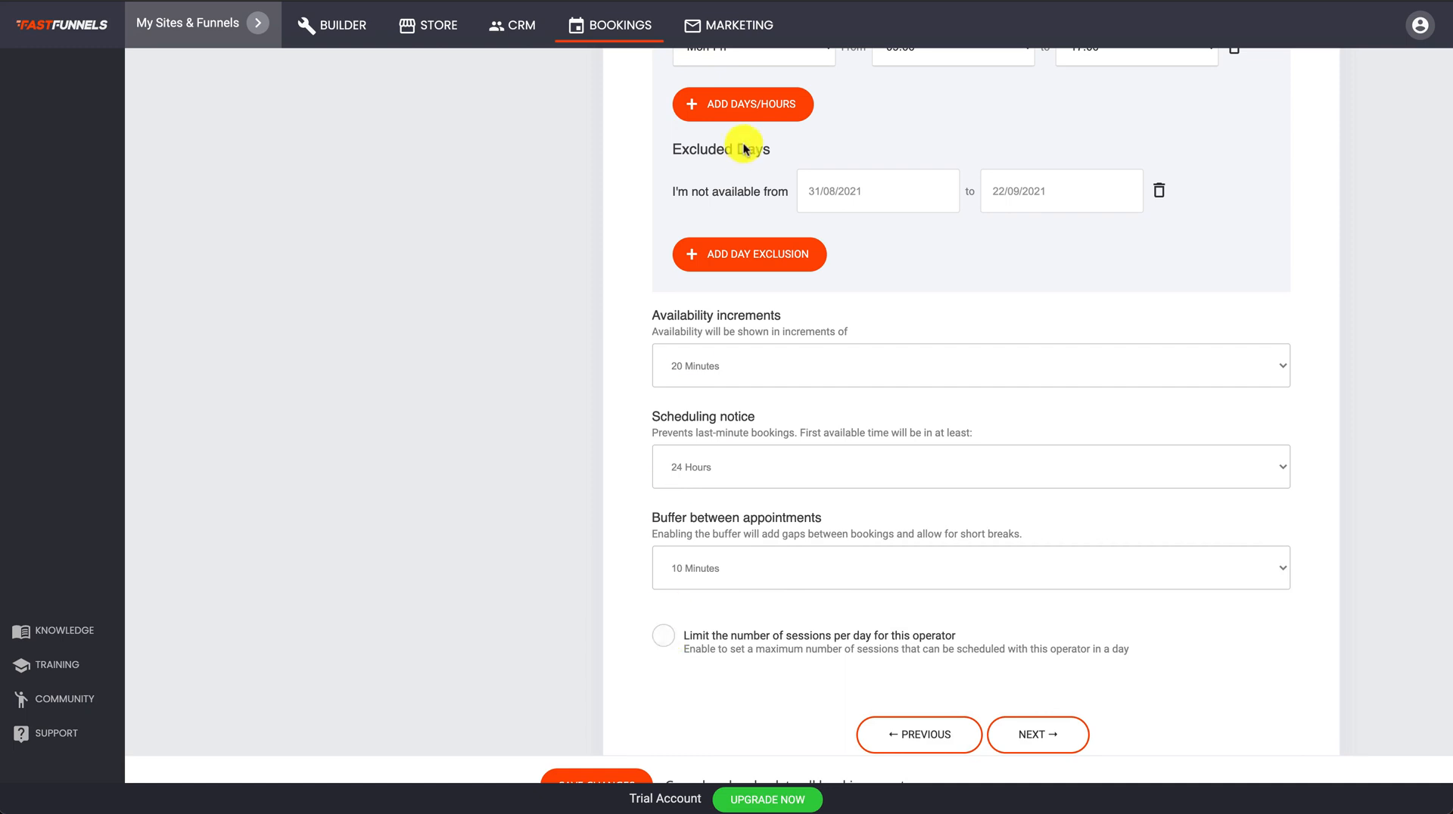
- Limit the number of sessions per day for this operator to a maximum of 4
{"action": "left_click", "coordinate": [669, 652]}
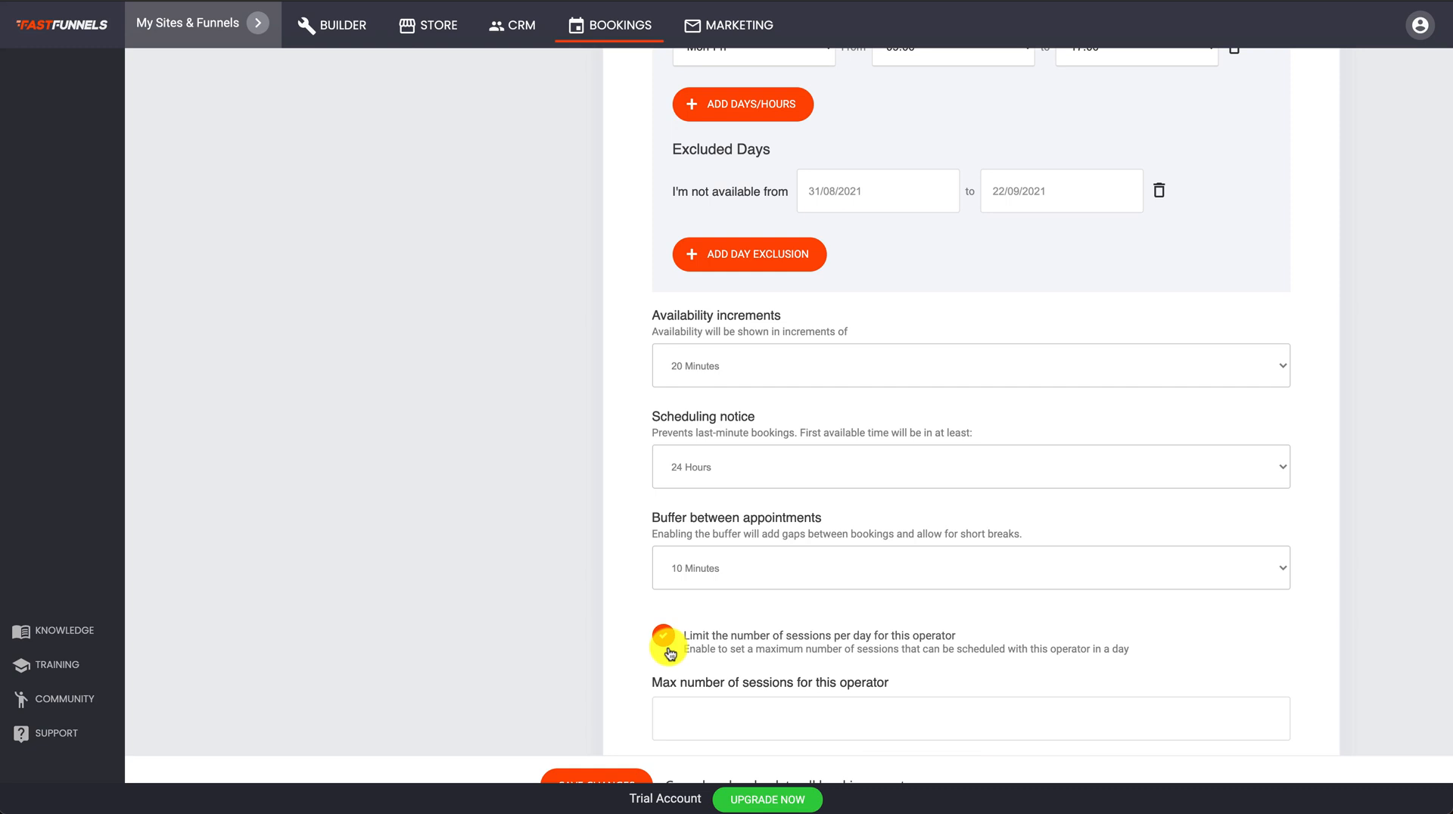
{"action": "left_click", "coordinate": [732, 722]}
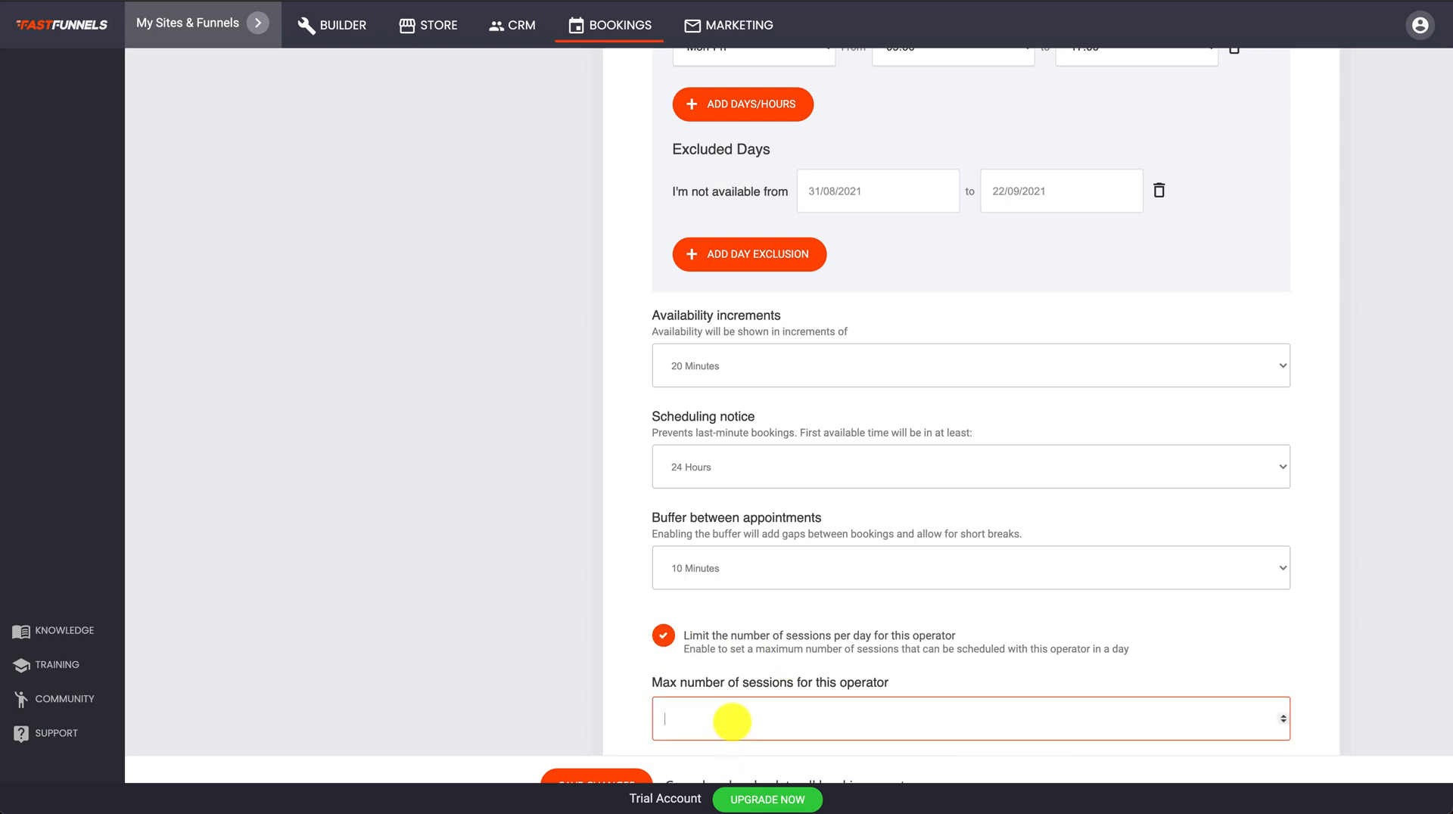
{"action": "left_click", "coordinate": [969, 659]}
{"action": "left_click", "coordinate": [968, 659]}
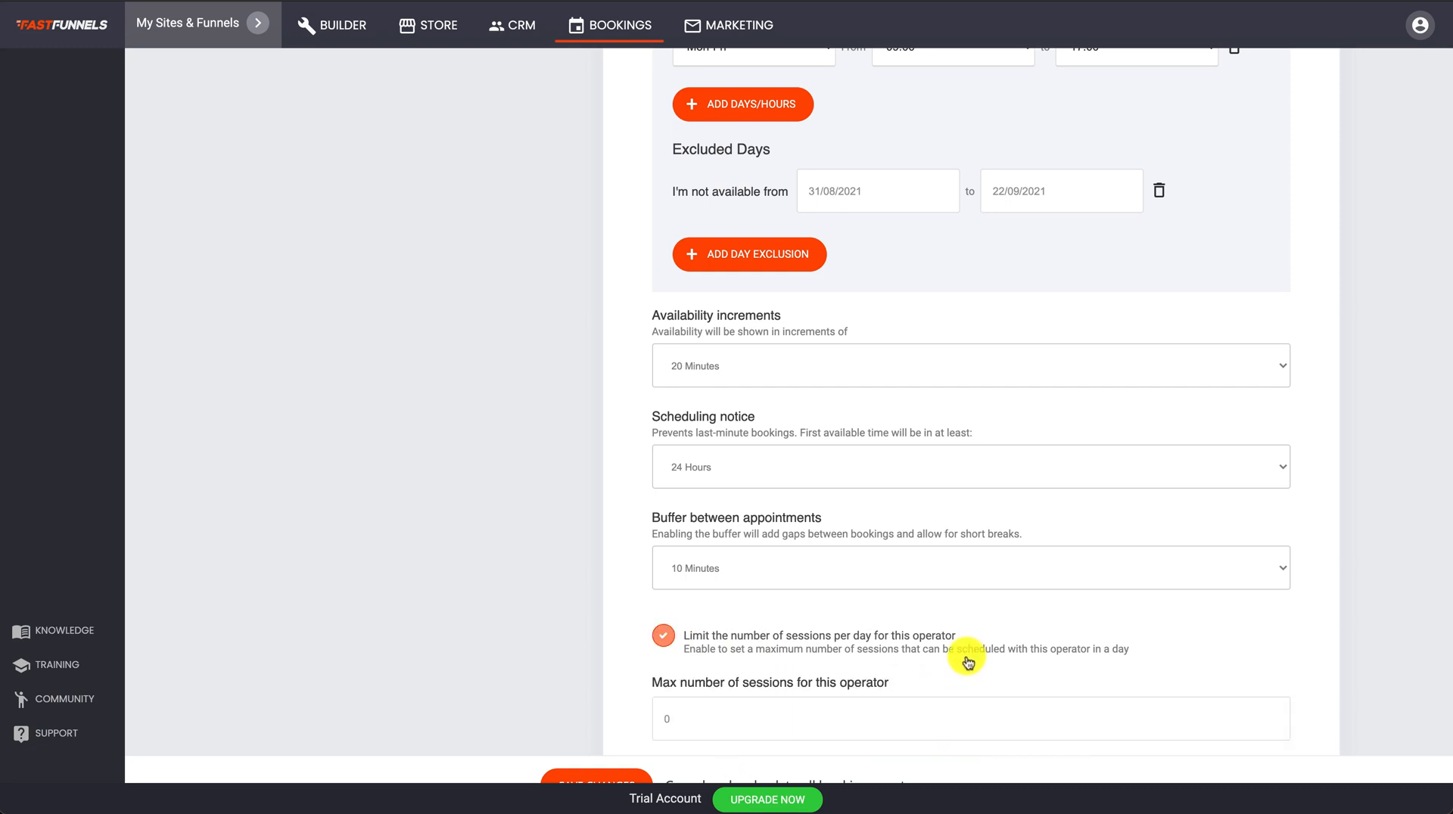
{"action": "scroll", "coordinate": [1259, 610], "scroll_direction": "down", "scroll_amount": 1}
{"action": "left_click", "coordinate": [1198, 628]}
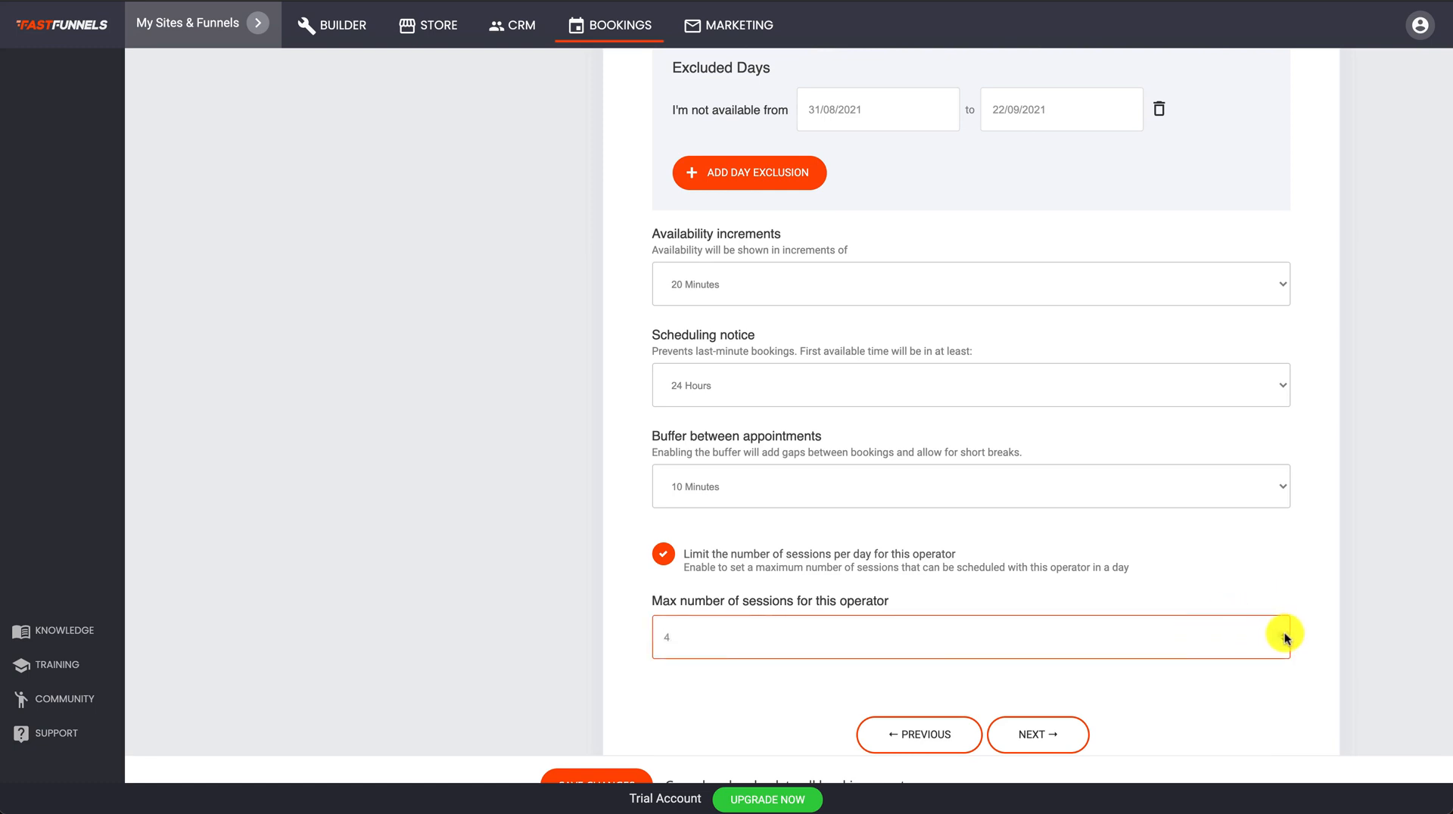
- Continue to the form questions, add a Phone field below Email and save the form
{"action": "left_click", "coordinate": [1058, 739]}
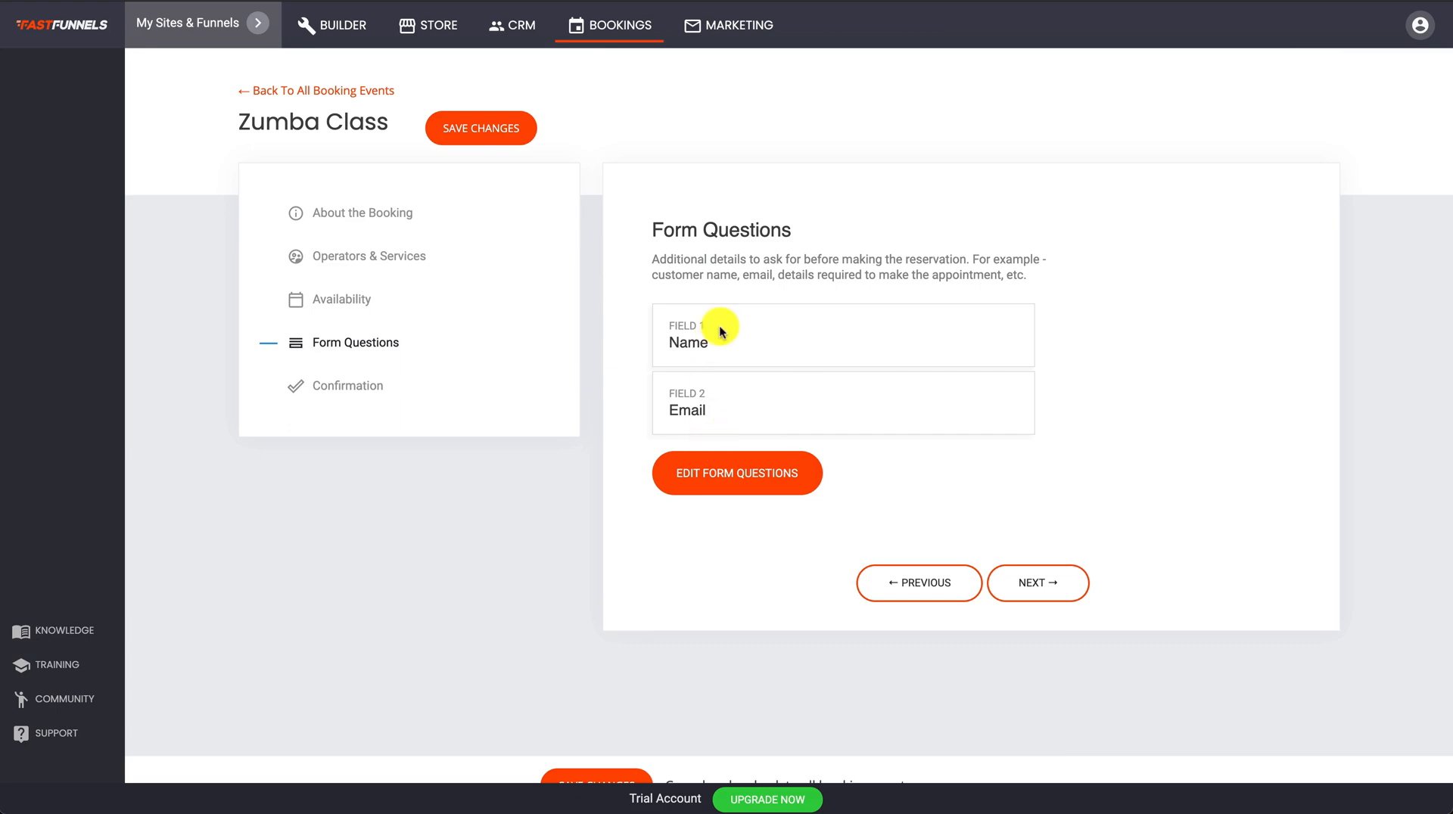
{"action": "left_click", "coordinate": [689, 477]}
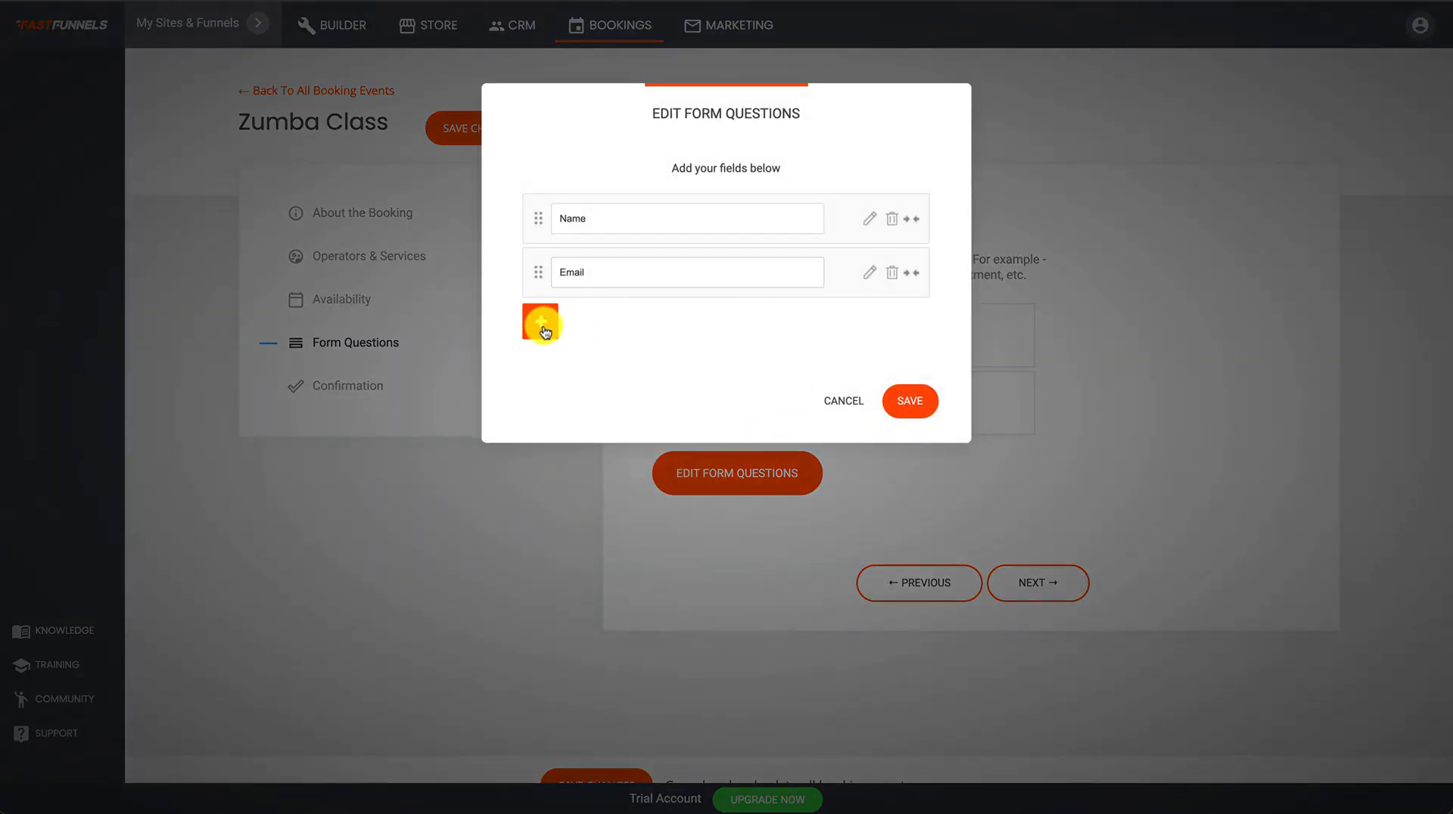
{"action": "left_click", "coordinate": [539, 322]}
{"action": "left_click", "coordinate": [560, 221]}
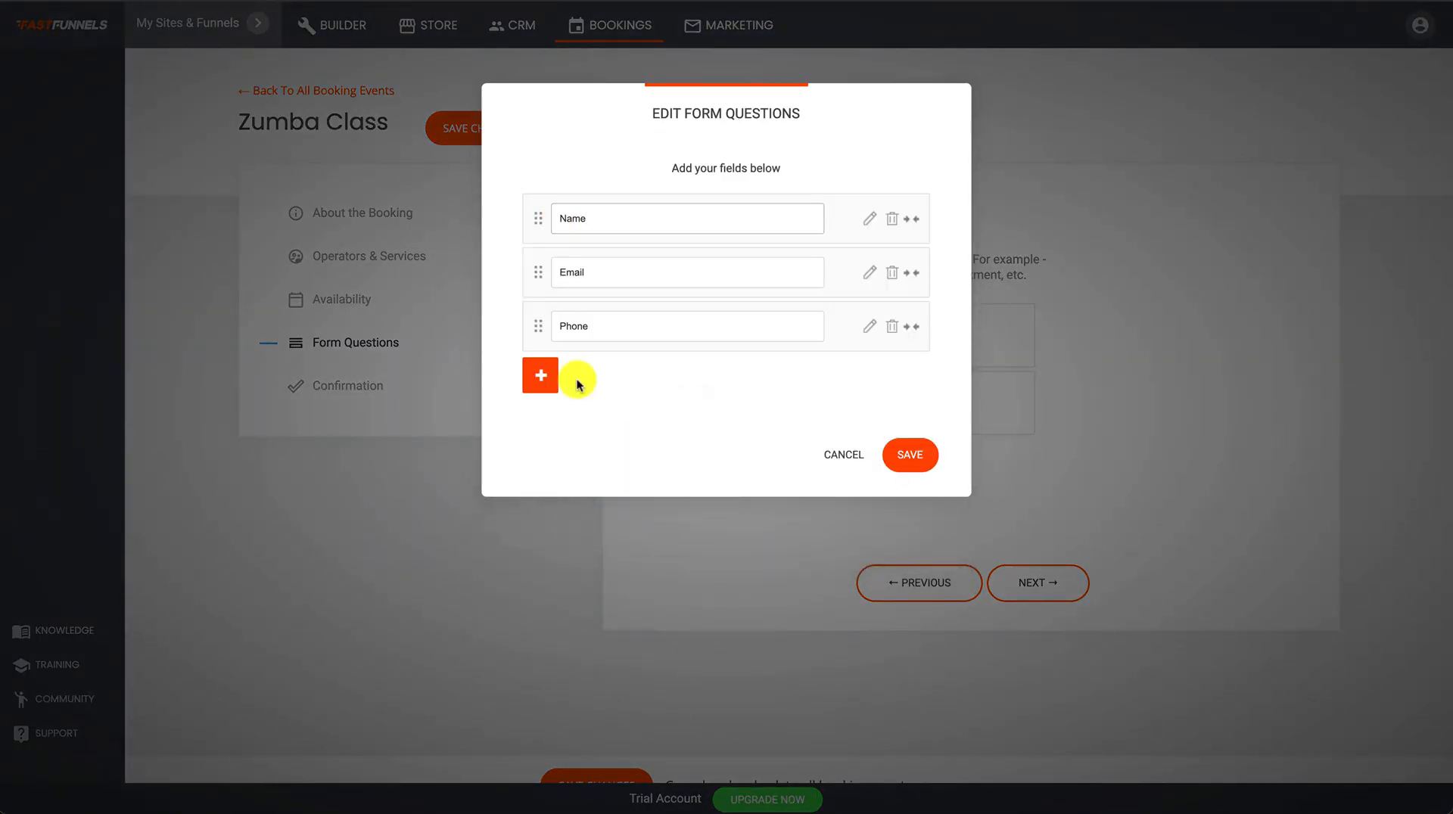
{"action": "left_click", "coordinate": [918, 457]}
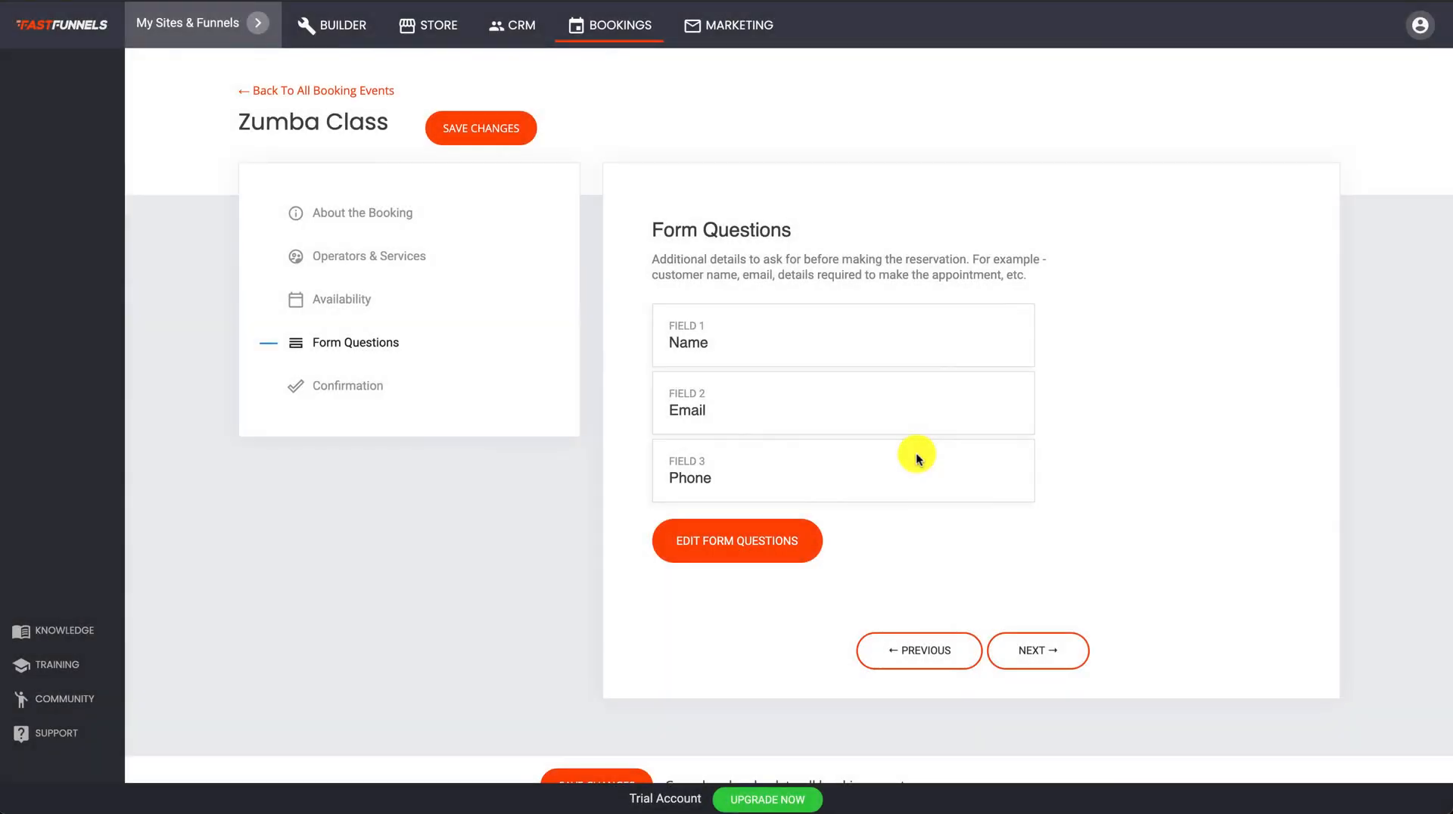
- Look over the form question fields again without changing them and continue to the confirmation settings
{"action": "left_click", "coordinate": [759, 547]}
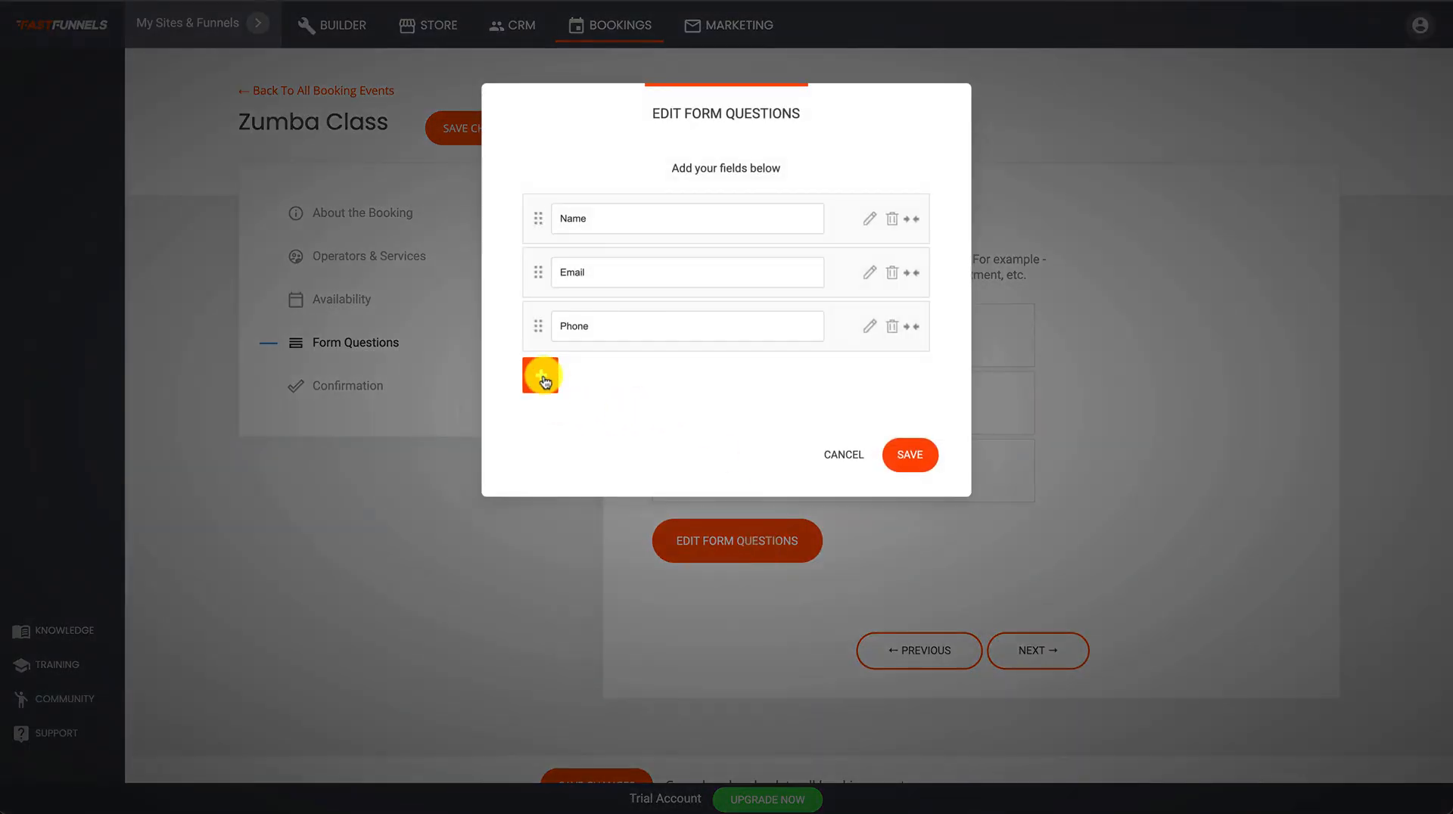
{"action": "left_click", "coordinate": [839, 457]}
{"action": "left_click", "coordinate": [1042, 647]}
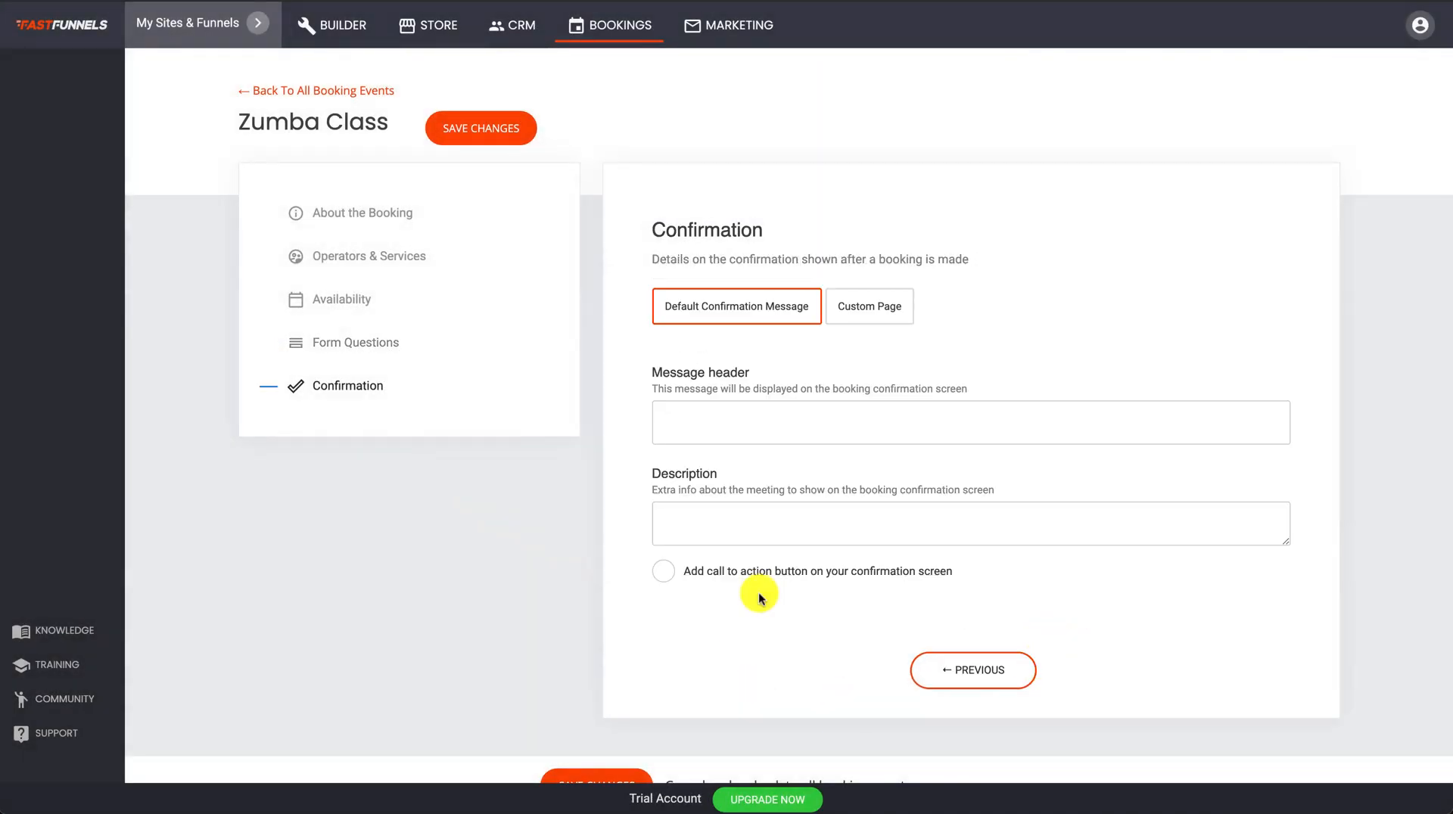
- Enable the call to action button on the default confirmation message screen
{"action": "left_click", "coordinate": [764, 432]}
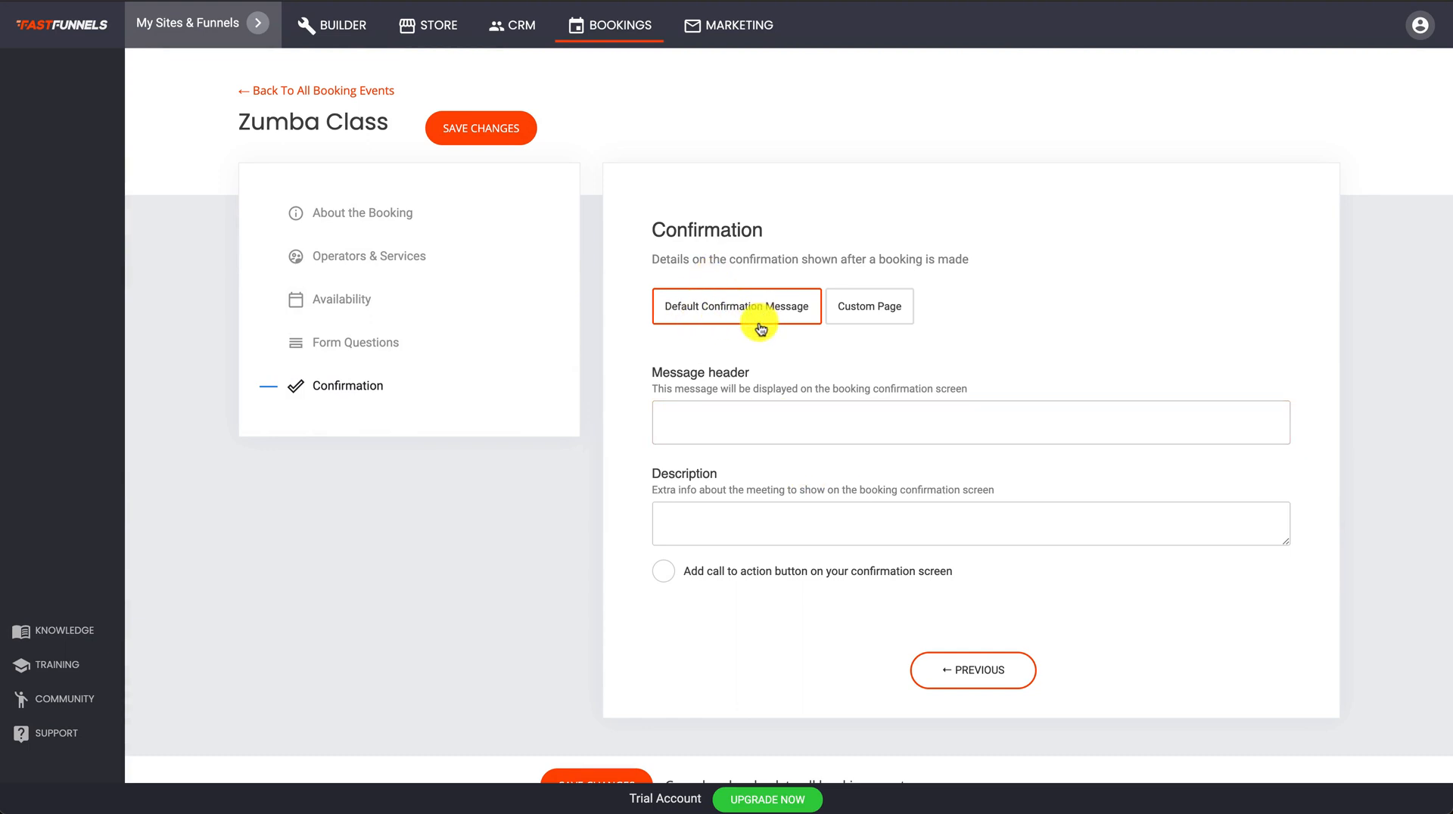
{"action": "left_click", "coordinate": [663, 572]}
{"action": "scroll", "coordinate": [876, 493], "scroll_direction": "down", "scroll_amount": 3}
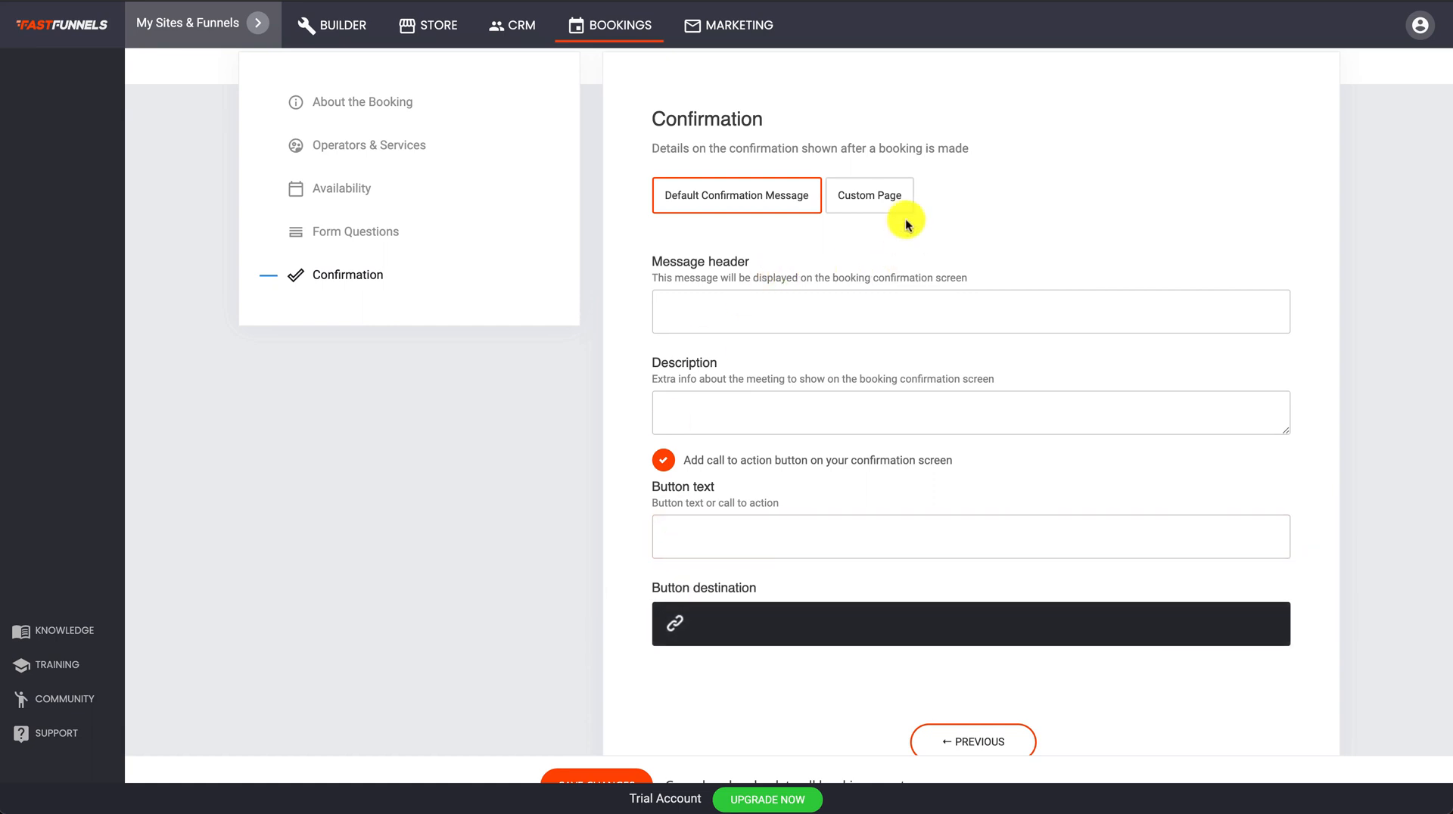
- Switch the booking confirmation to a custom page and check the available page links without selecting one
{"action": "left_click", "coordinate": [878, 198]}
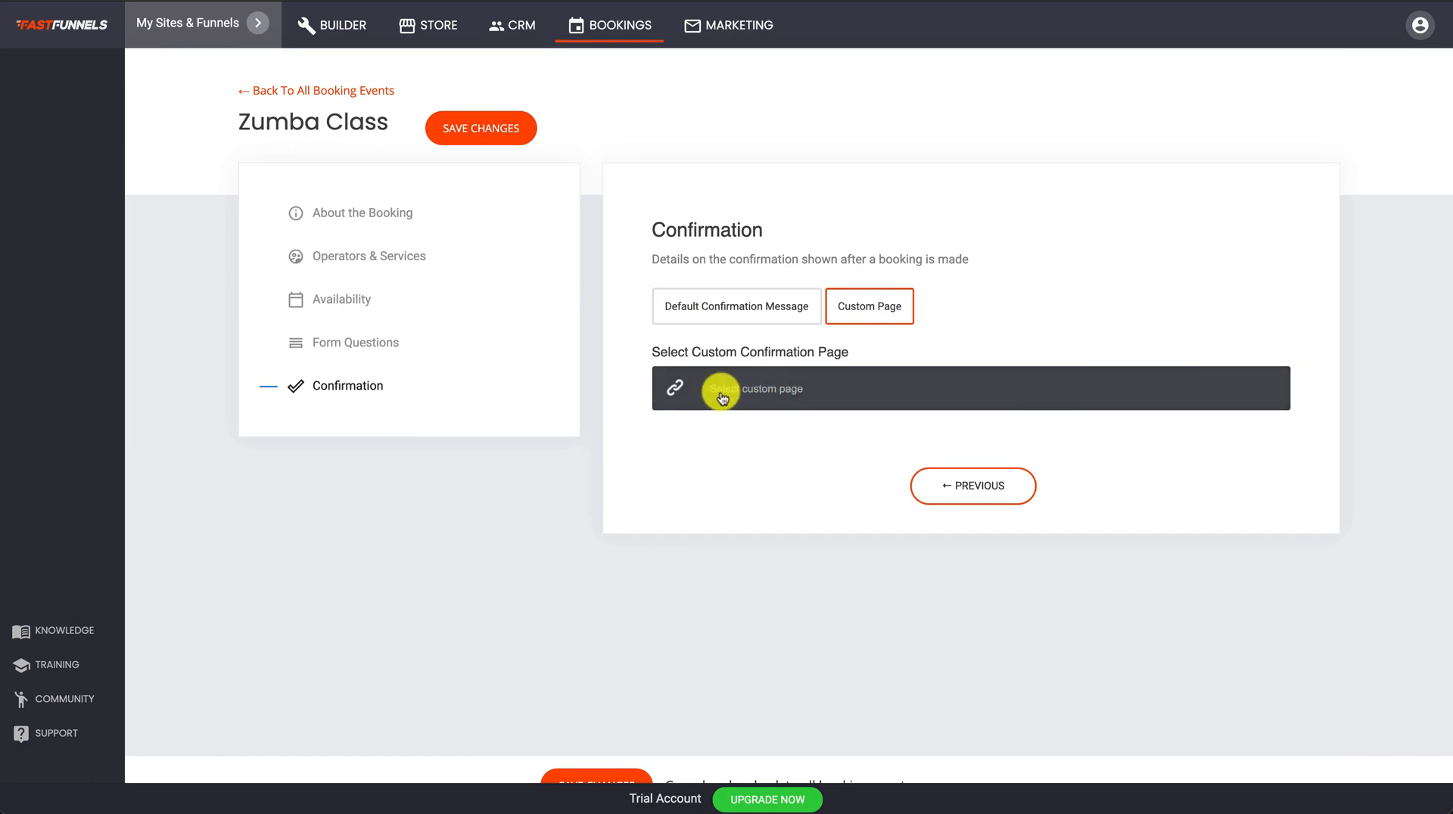
{"action": "left_click", "coordinate": [757, 399]}
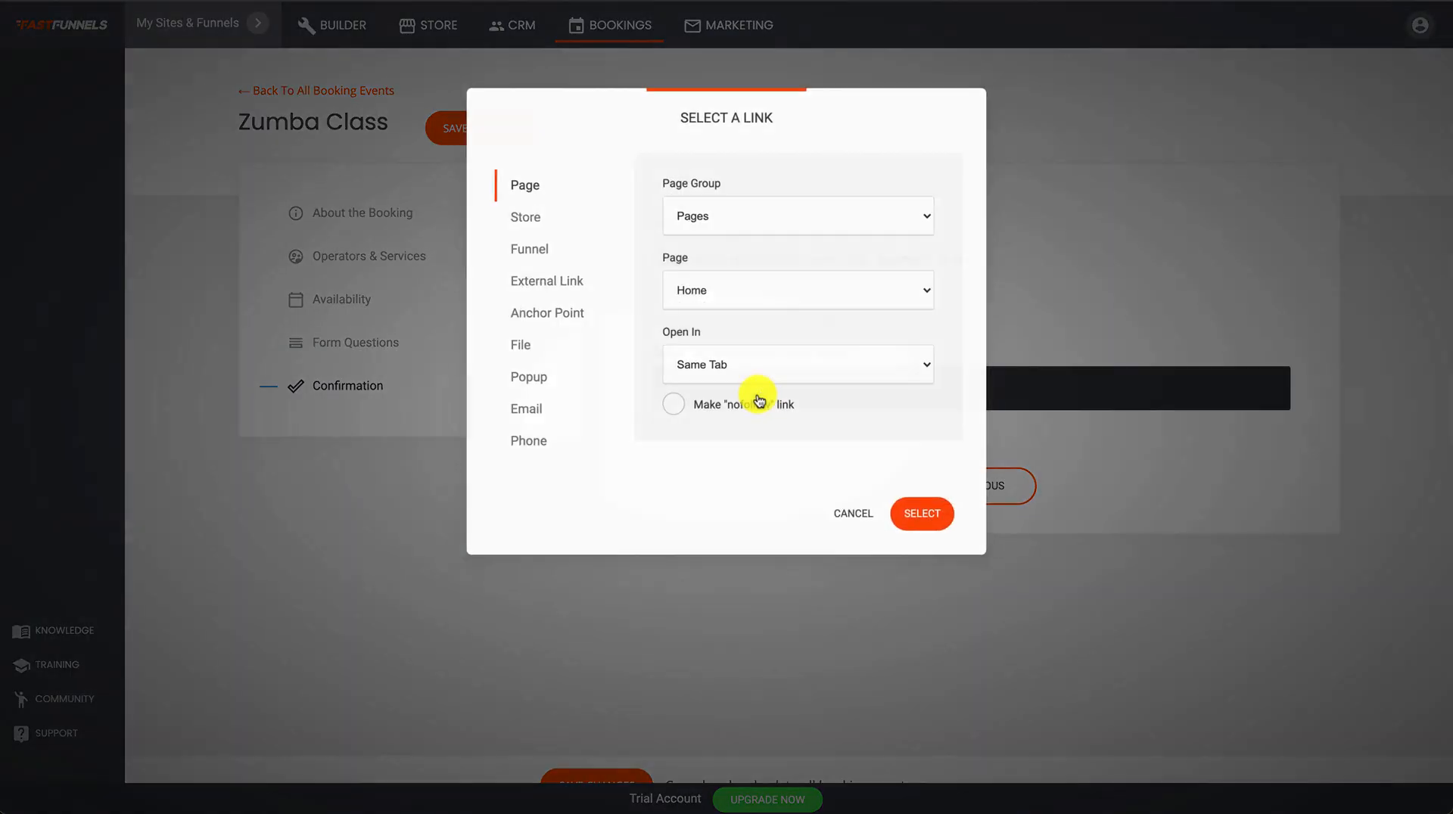
{"action": "left_click", "coordinate": [766, 301]}
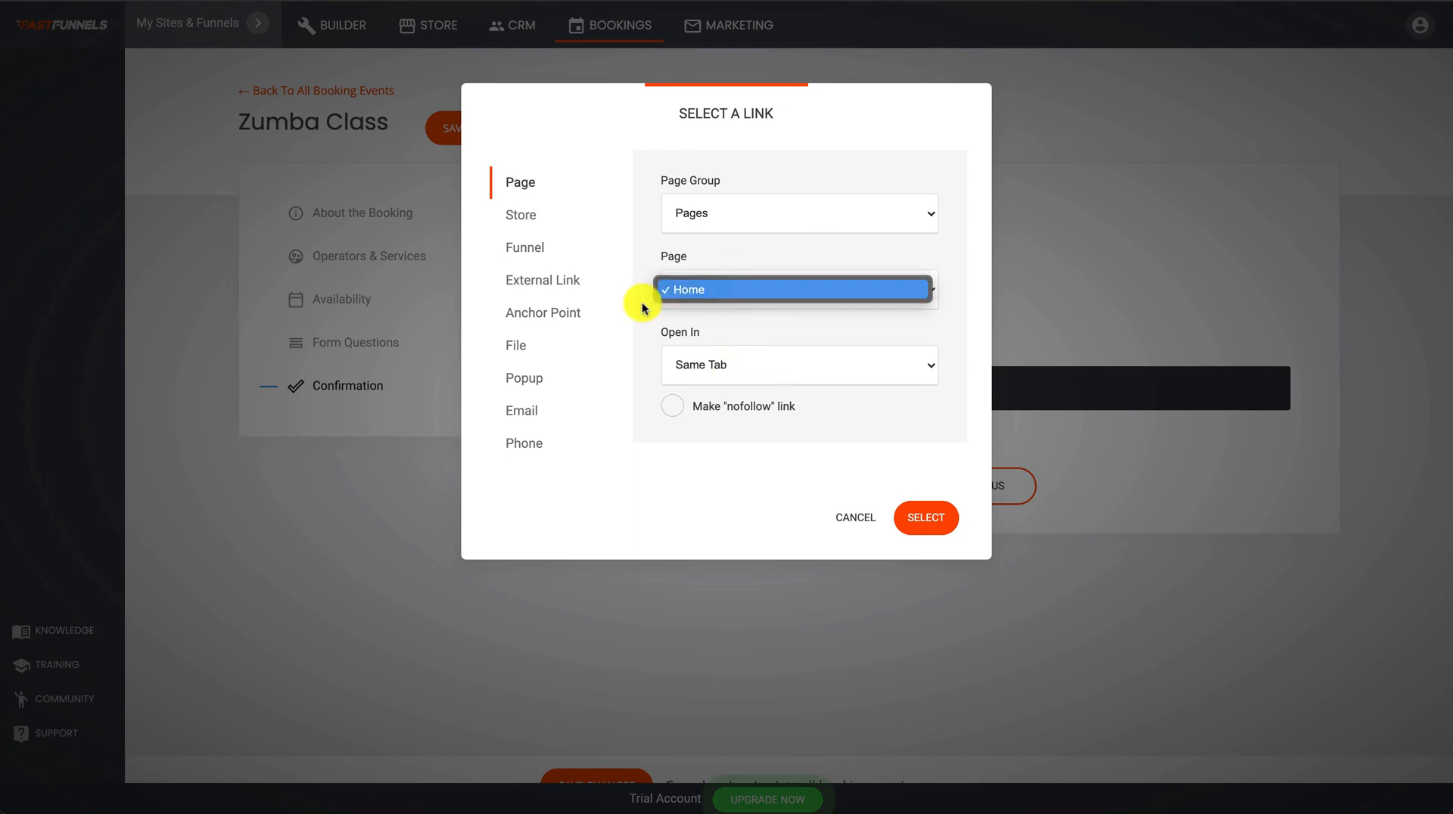
{"action": "left_click", "coordinate": [744, 254]}
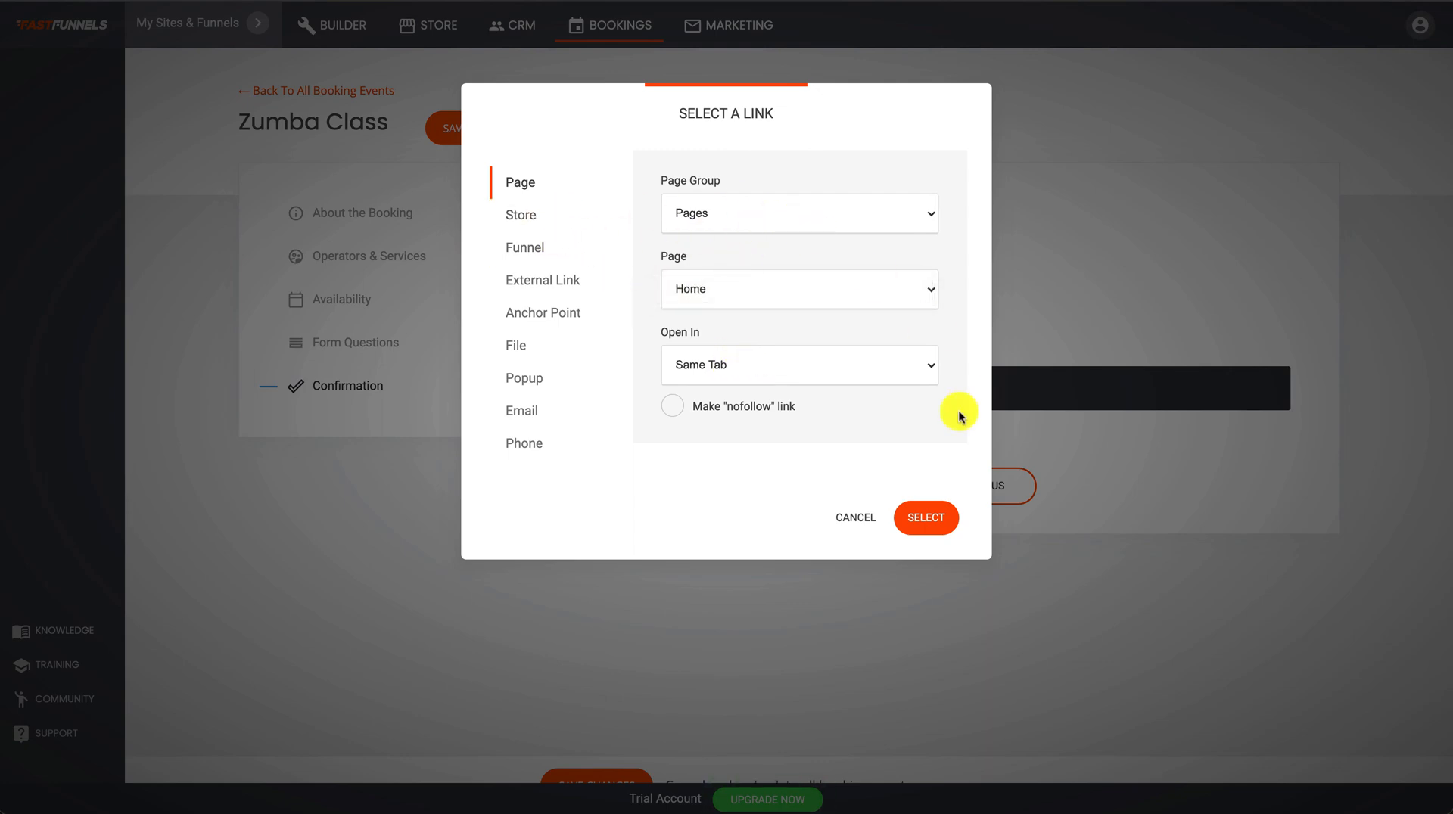
{"action": "left_click", "coordinate": [857, 517]}
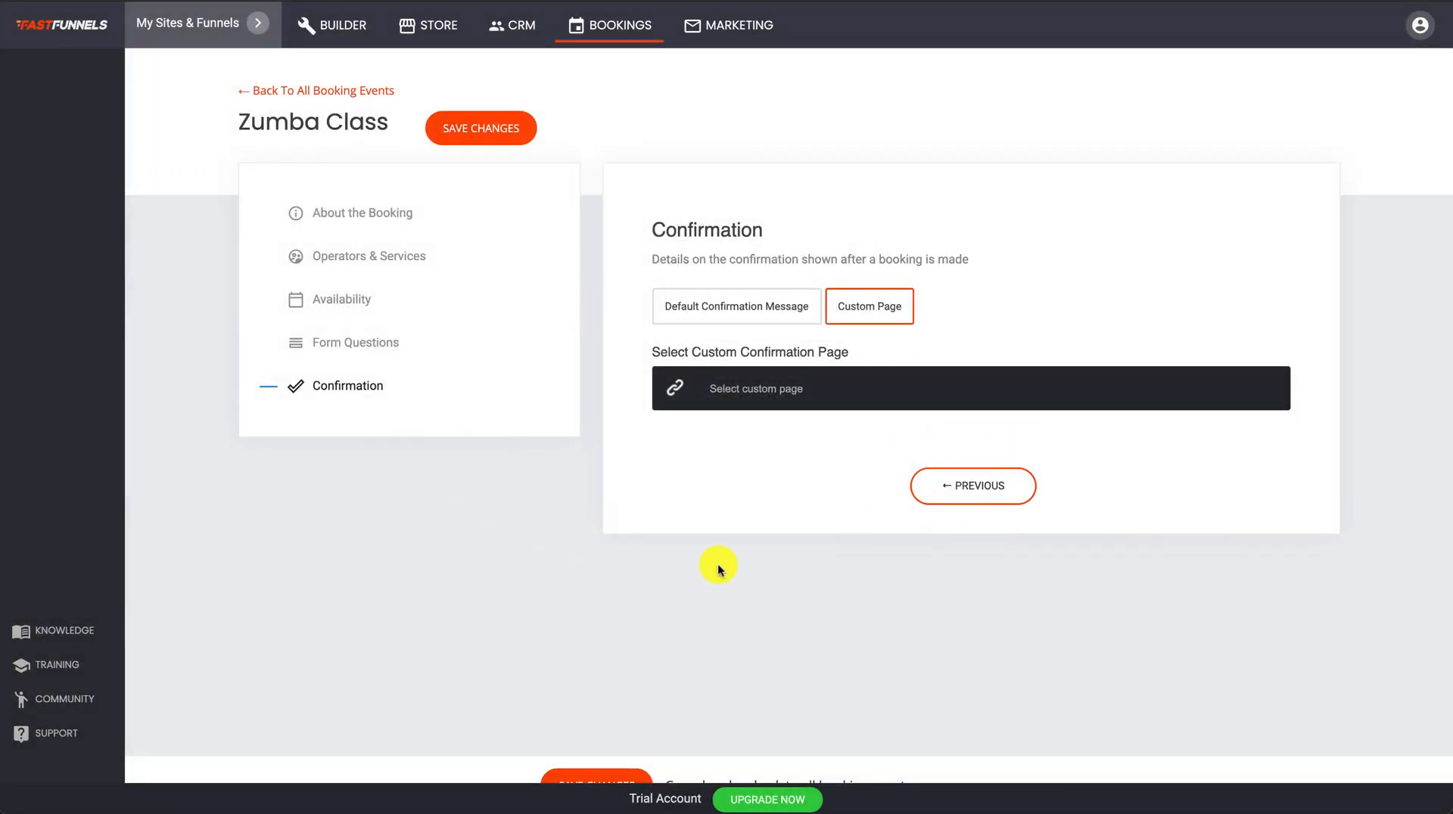
- Save the Zumba Class booking event and return to the list of all booking events
{"action": "left_click", "coordinate": [490, 133]}
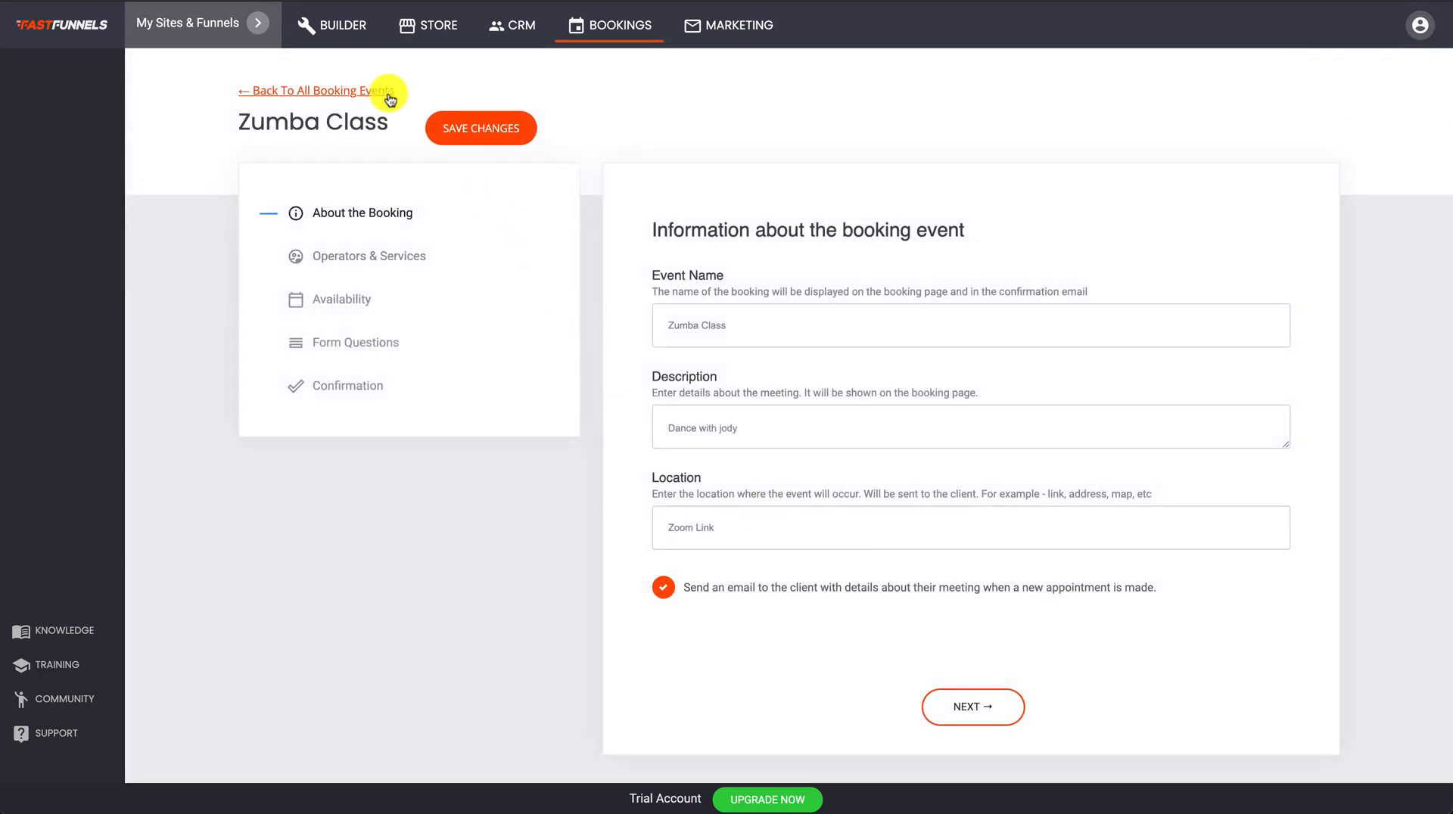
{"action": "left_click", "coordinate": [371, 93]}
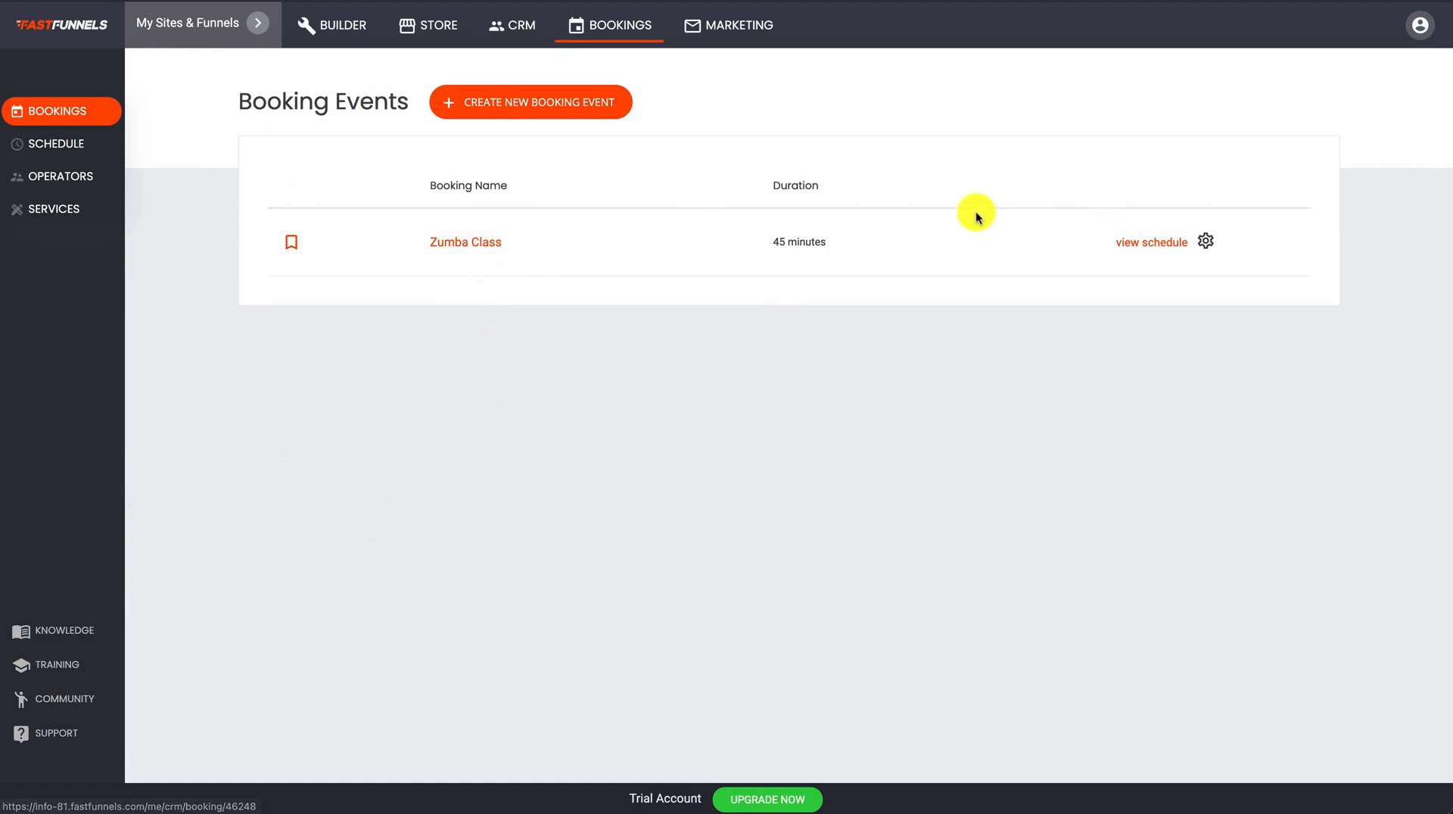
- Place a Booking widget on the site page, above the Contact Us, Open Hours and Services row
{"action": "left_click", "coordinate": [345, 24]}
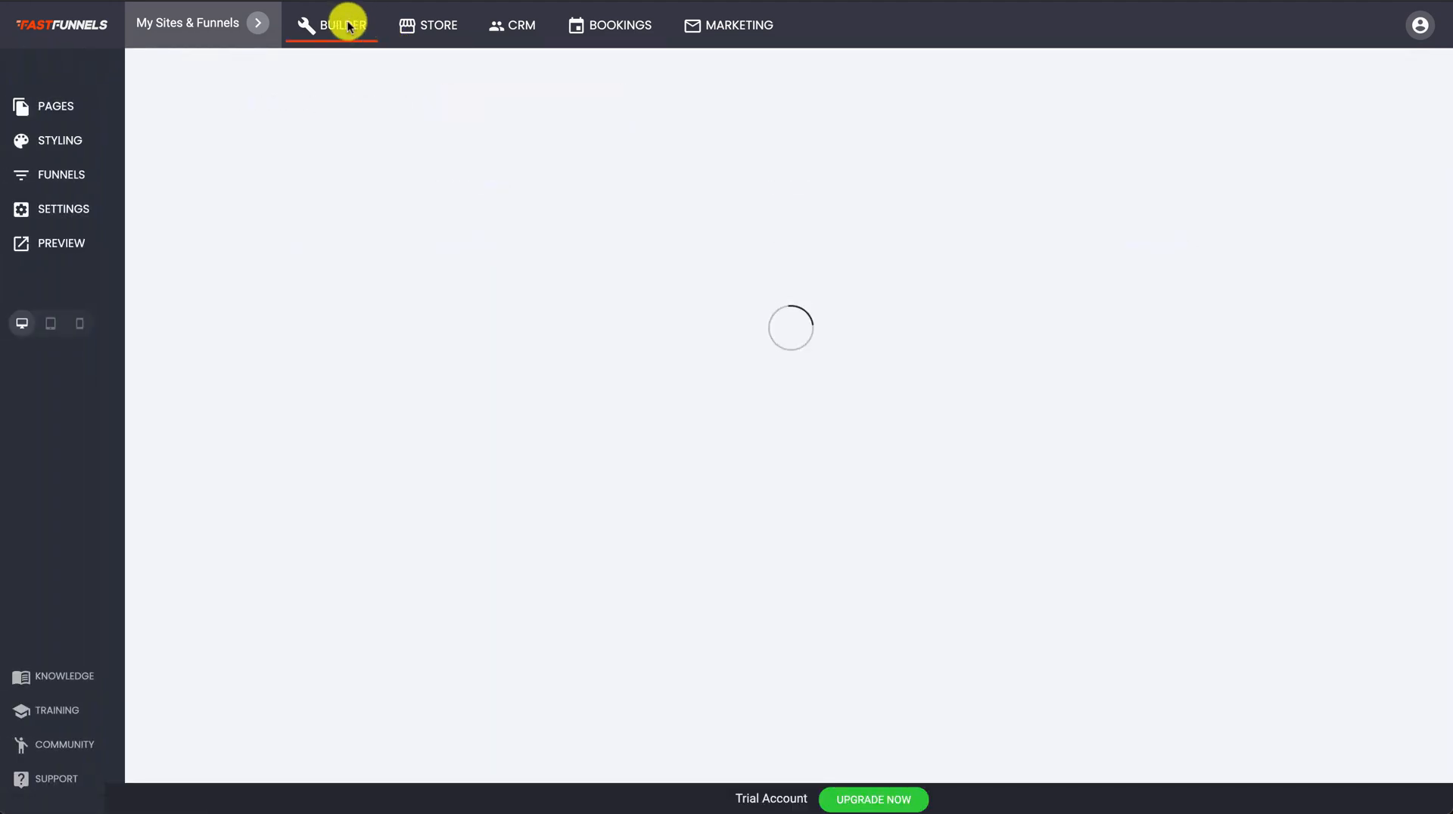
{"action": "scroll", "coordinate": [361, 401], "scroll_direction": "down", "scroll_amount": 5}
{"action": "scroll", "coordinate": [362, 402], "scroll_direction": "up", "scroll_amount": 5}
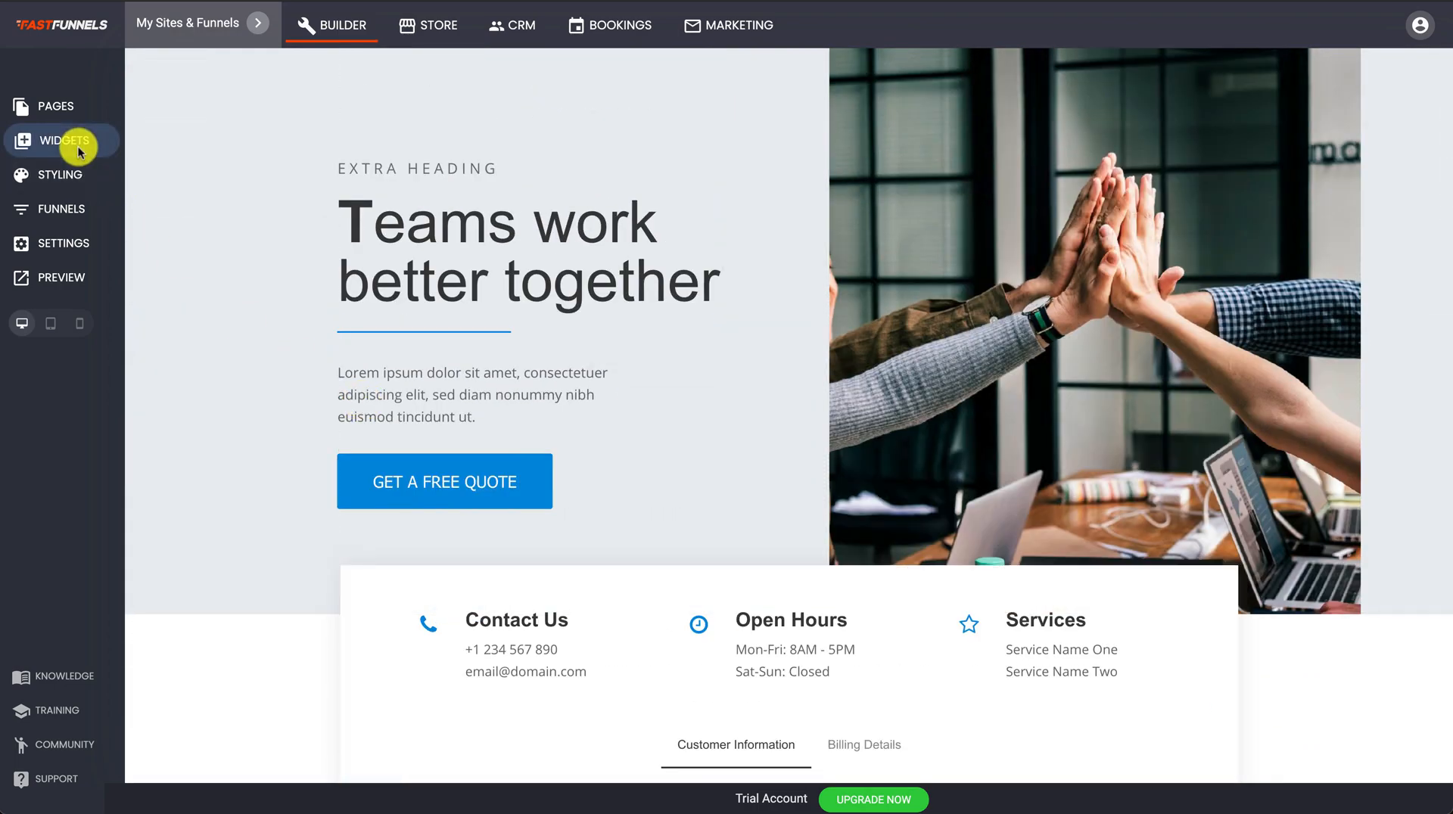
{"action": "left_click", "coordinate": [80, 152]}
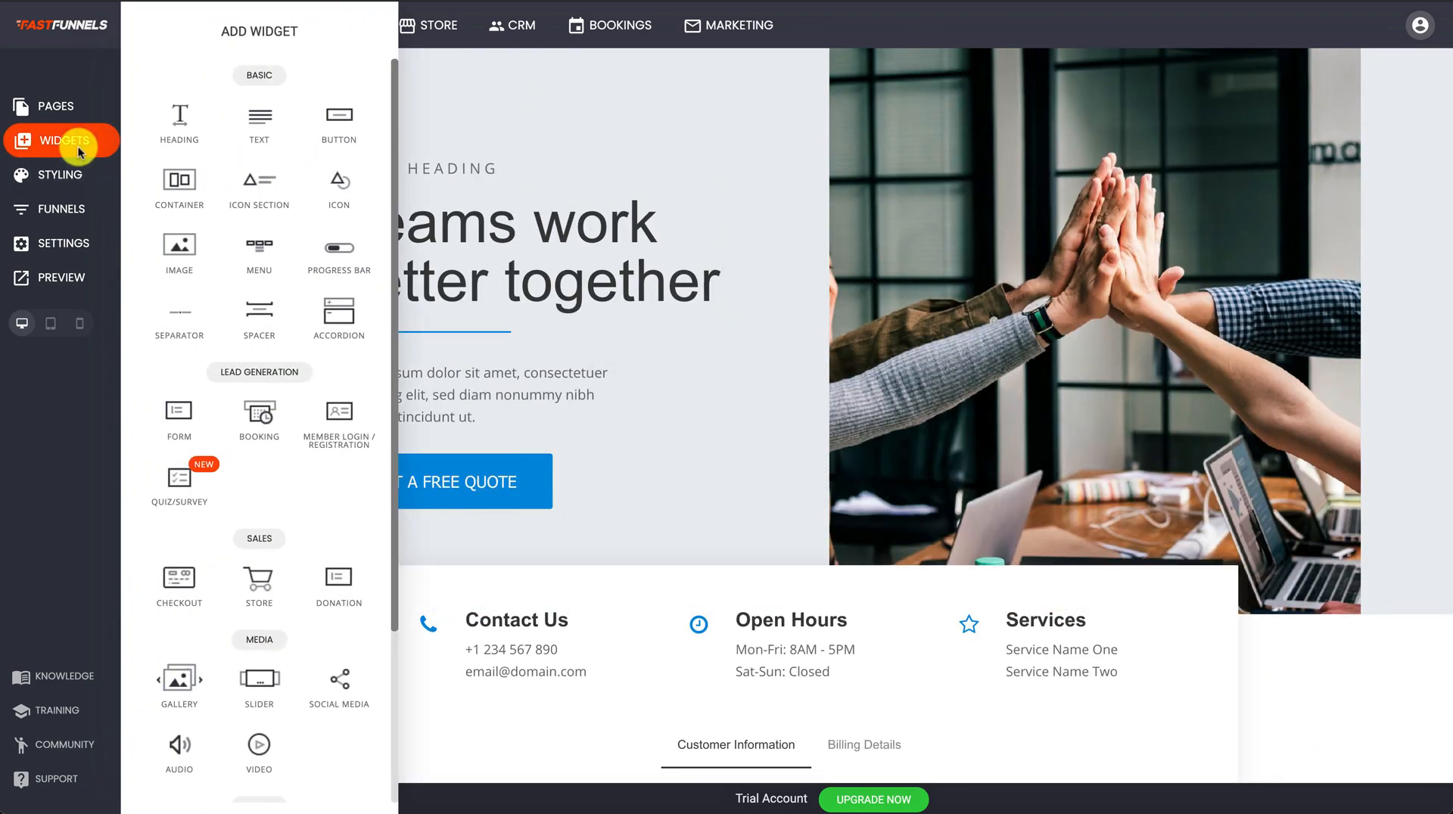
{"action": "scroll", "coordinate": [227, 473], "scroll_direction": "down", "scroll_amount": 1}
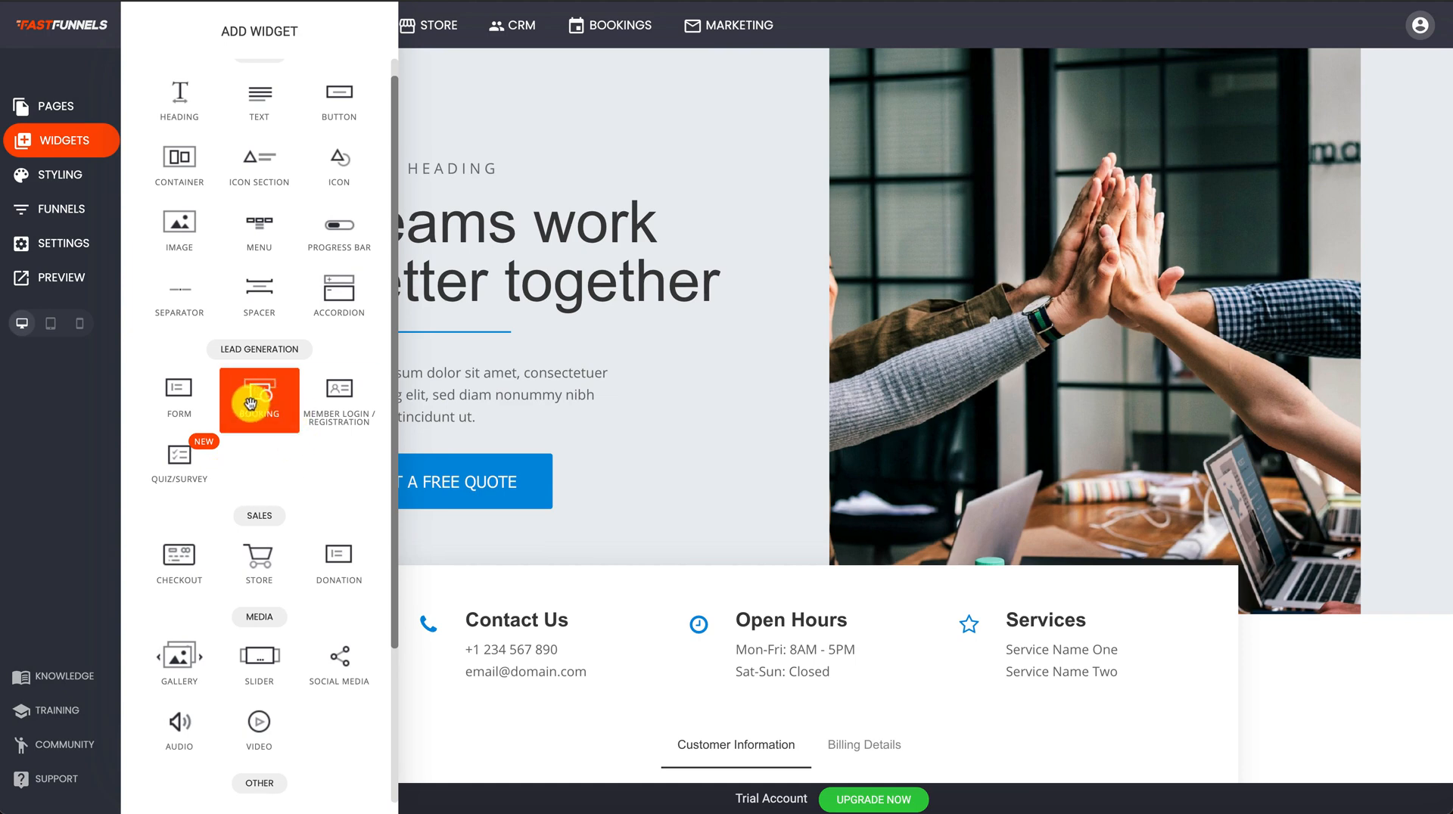
{"action": "left_click_drag", "start_coordinate": [250, 403], "coordinate": [837, 623]}
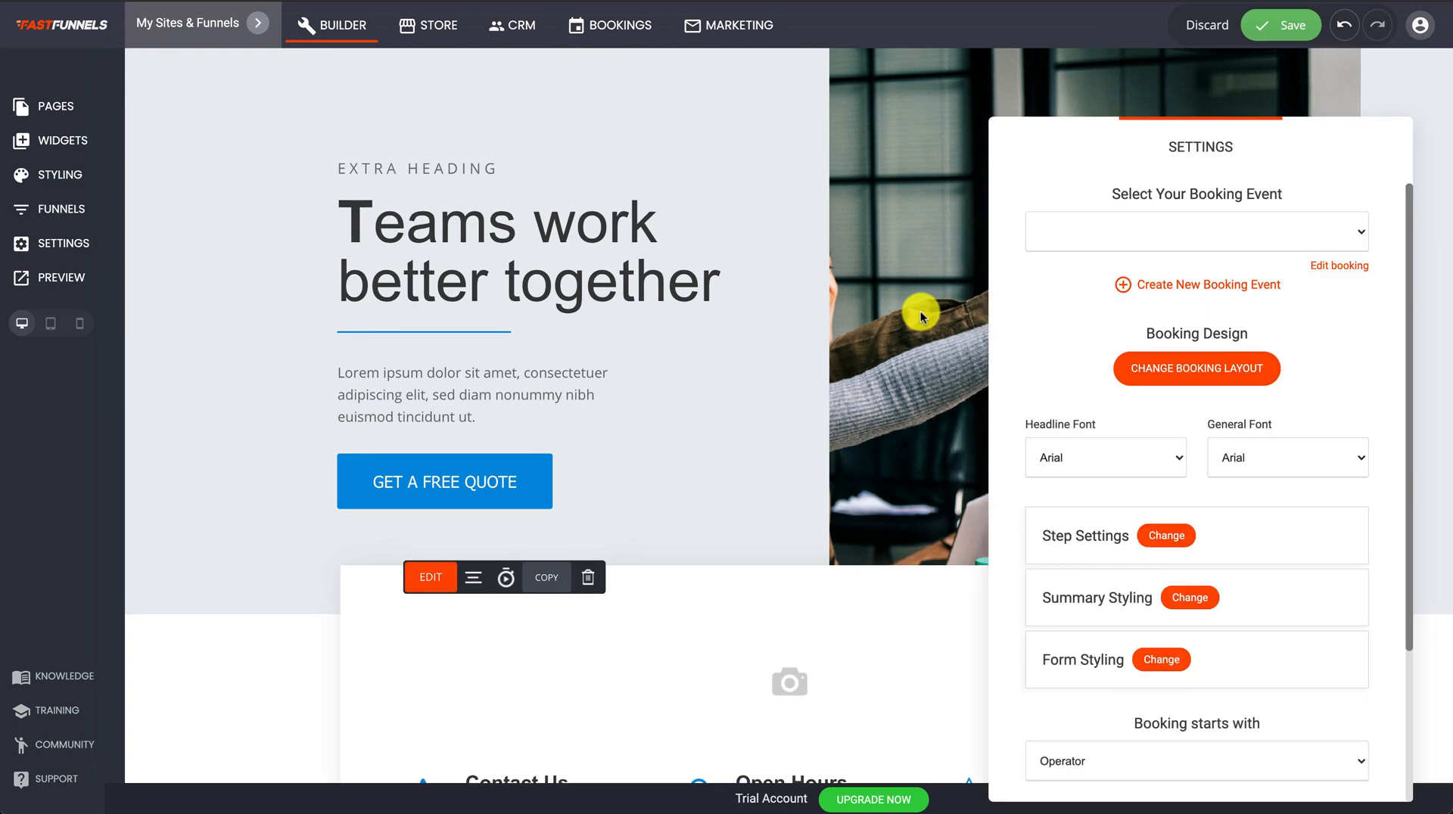
- Link the Booking widget to the Zumba Class event and save the page
{"action": "left_click", "coordinate": [1204, 229]}
{"action": "left_click", "coordinate": [1111, 235]}
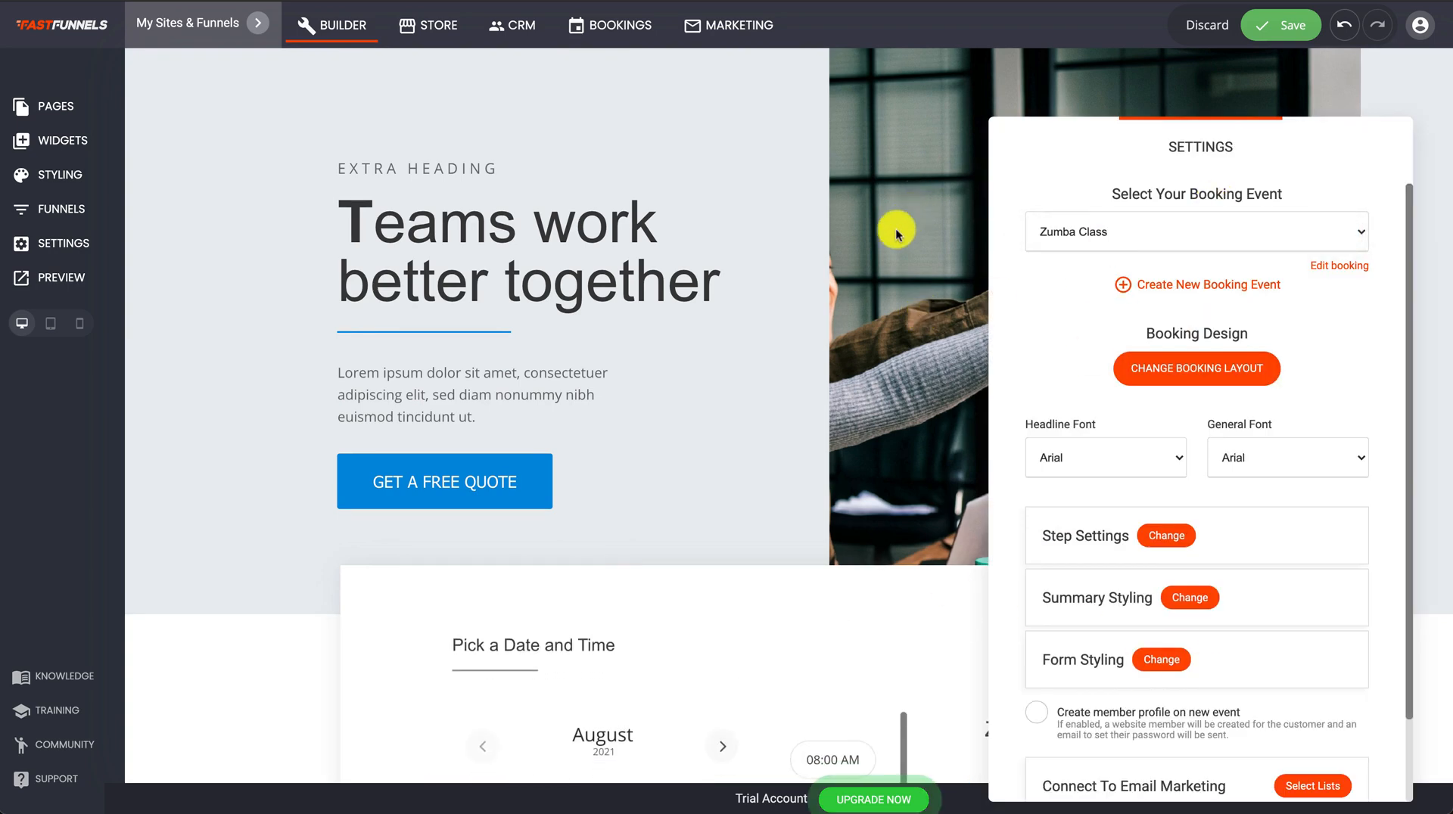
{"action": "left_click", "coordinate": [897, 235]}
{"action": "left_click", "coordinate": [1286, 27]}
- Preview the page and choose September 23, 2021 at 10:00 in the Zumba Class booking calendar
{"action": "scroll", "coordinate": [1141, 279], "scroll_direction": "down", "scroll_amount": 2}
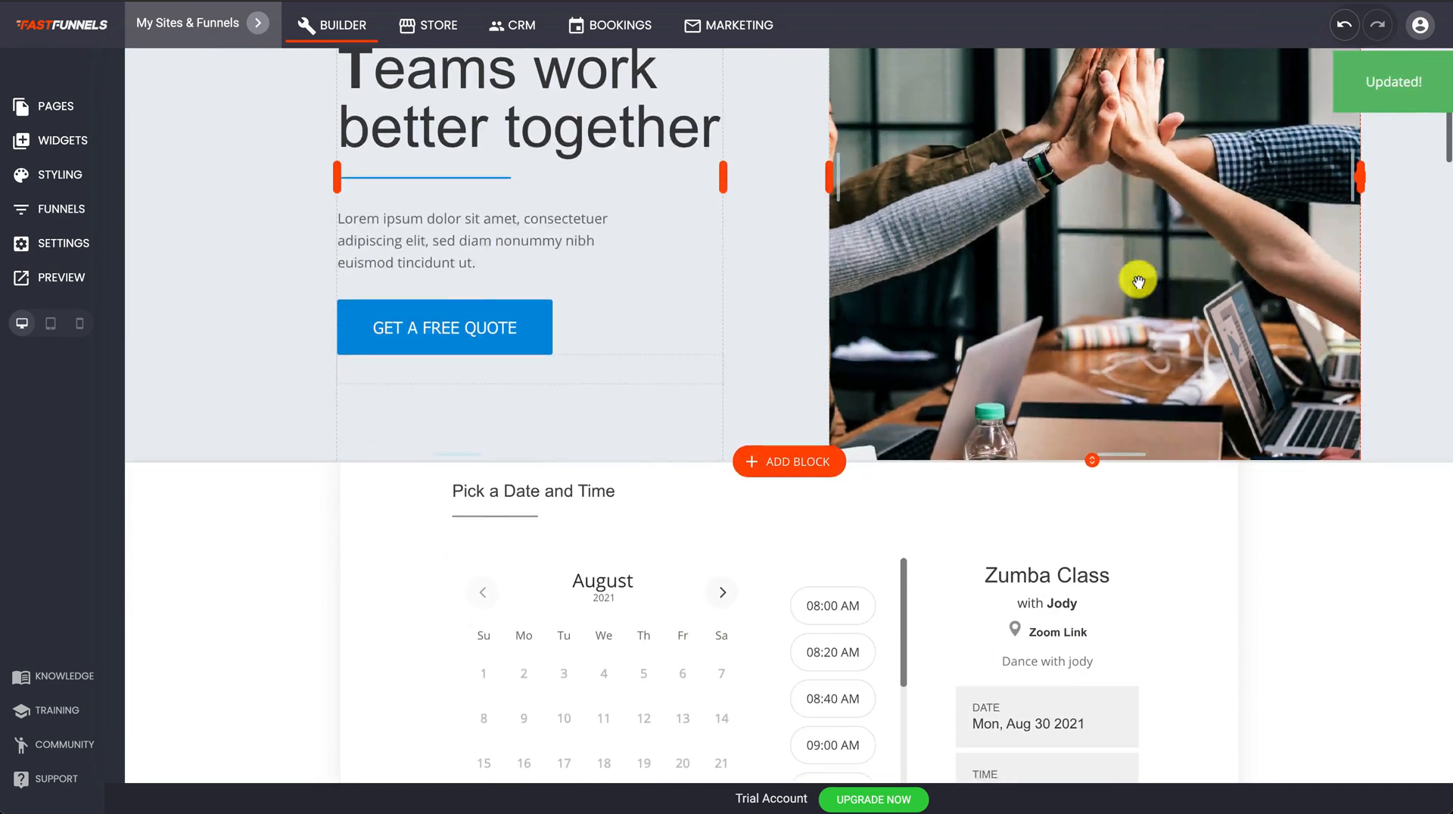
{"action": "scroll", "coordinate": [1138, 282], "scroll_direction": "down", "scroll_amount": 5}
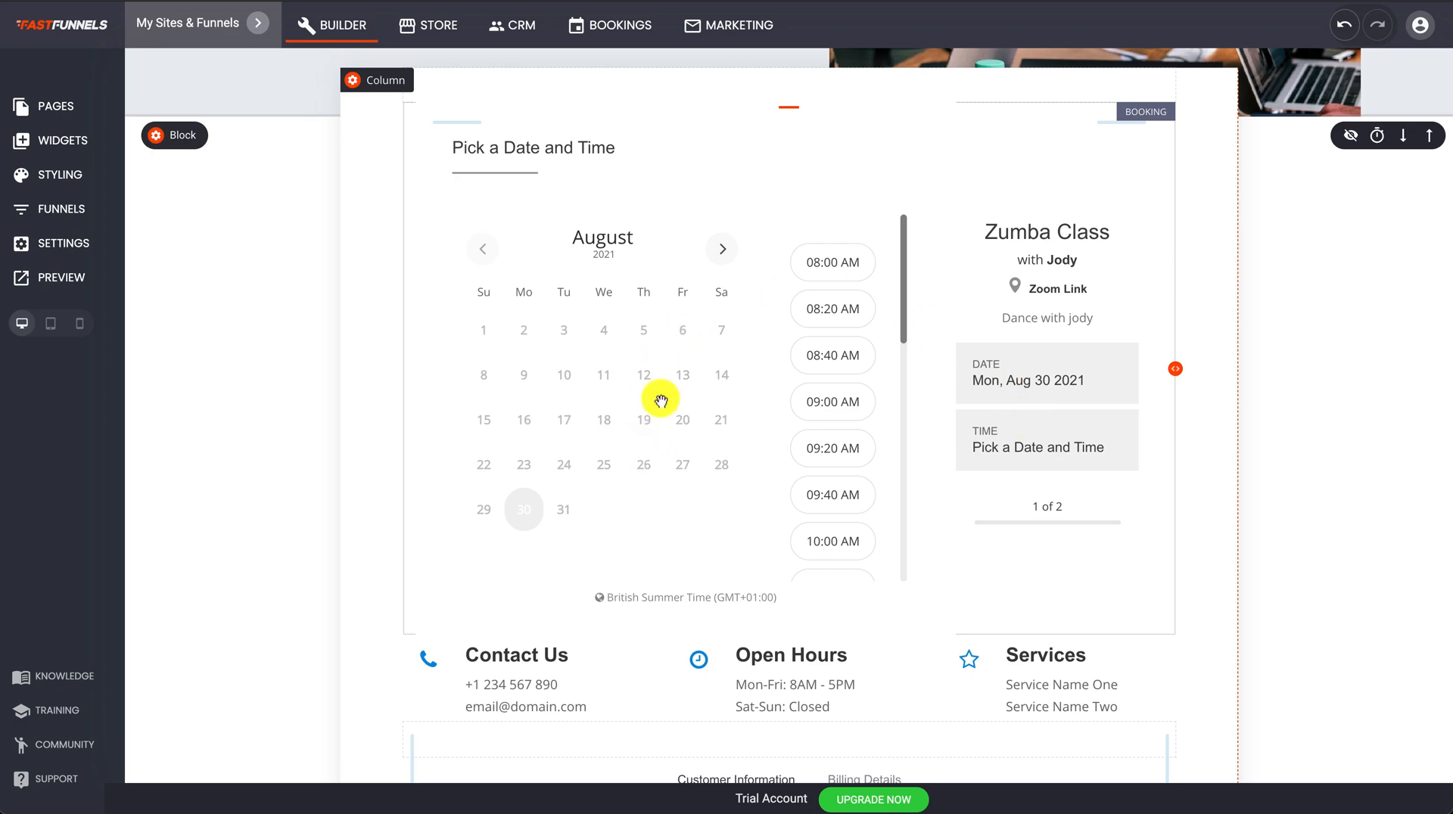
{"action": "left_click", "coordinate": [724, 250]}
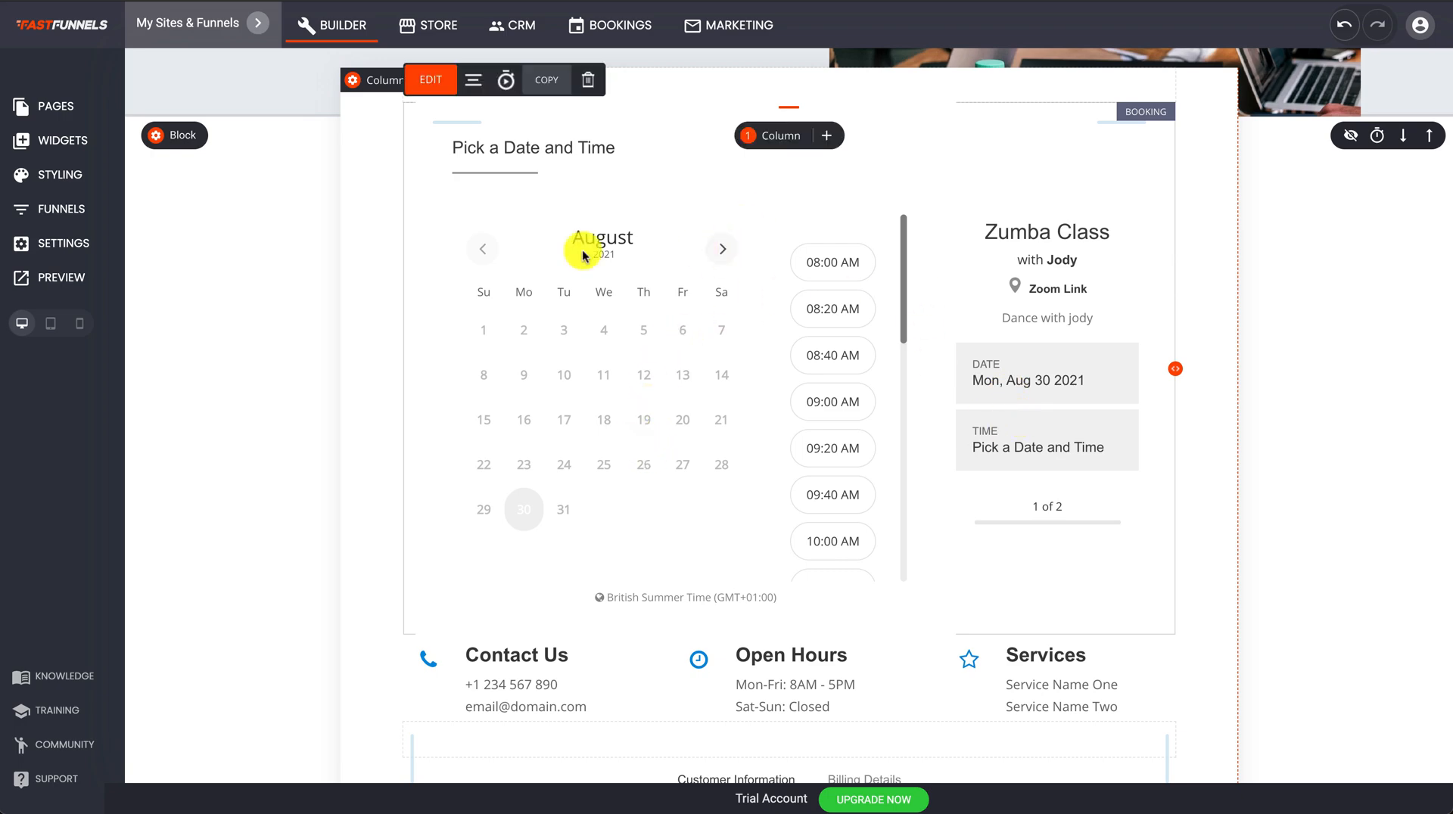
{"action": "left_click", "coordinate": [41, 277]}
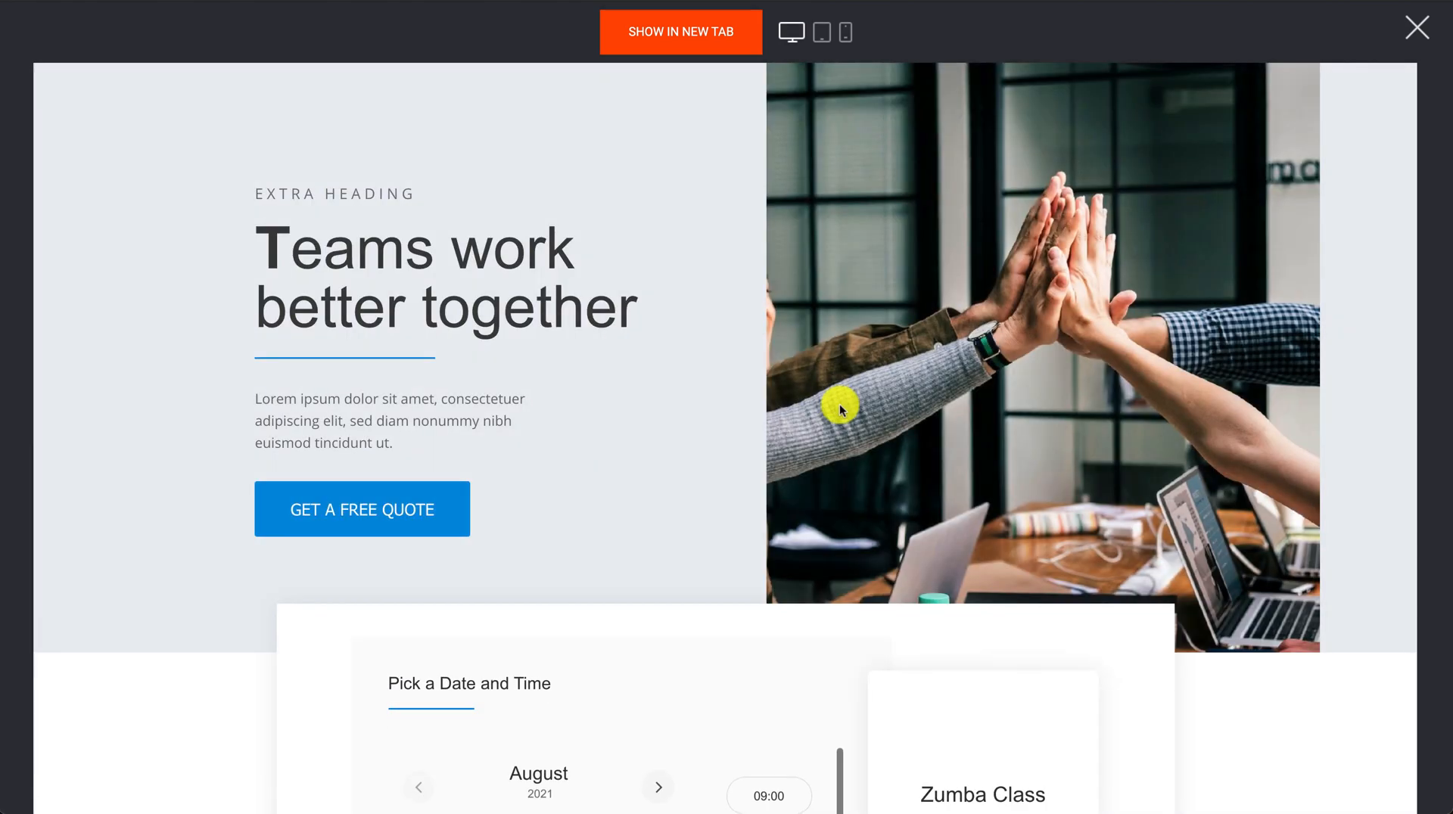
{"action": "scroll", "coordinate": [840, 406], "scroll_direction": "down", "scroll_amount": 6}
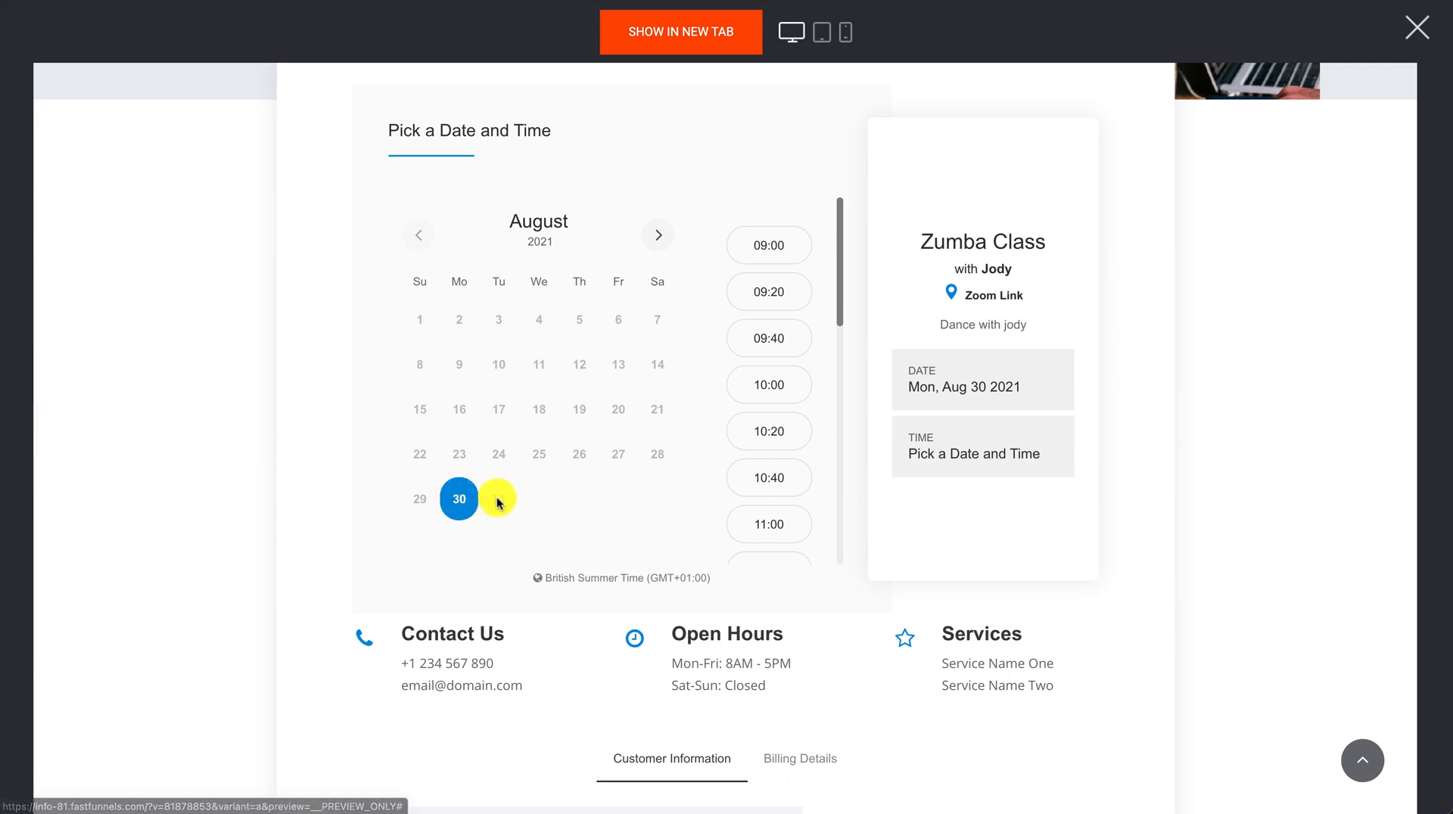
{"action": "left_click", "coordinate": [656, 238]}
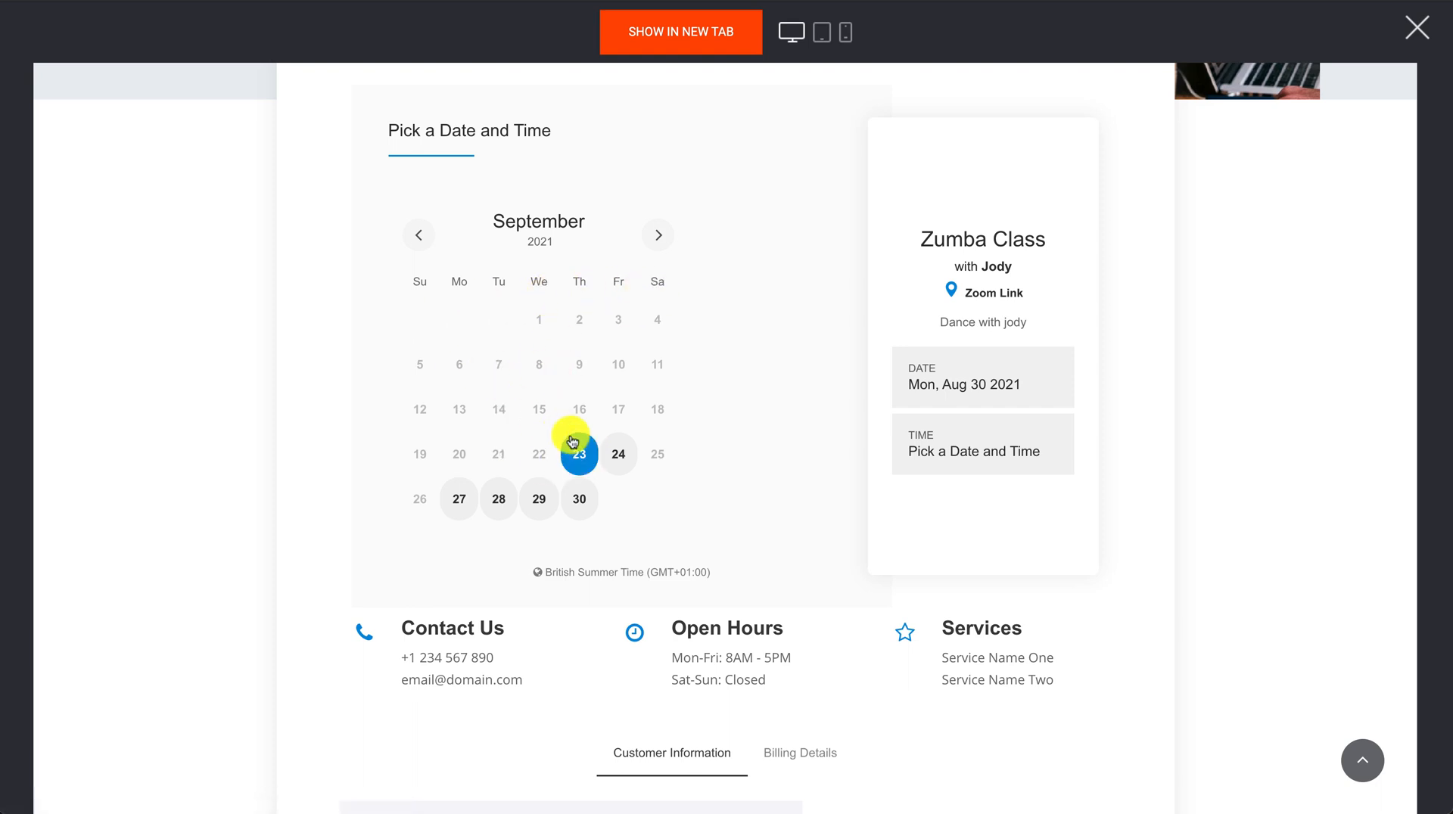
{"action": "left_click", "coordinate": [585, 462]}
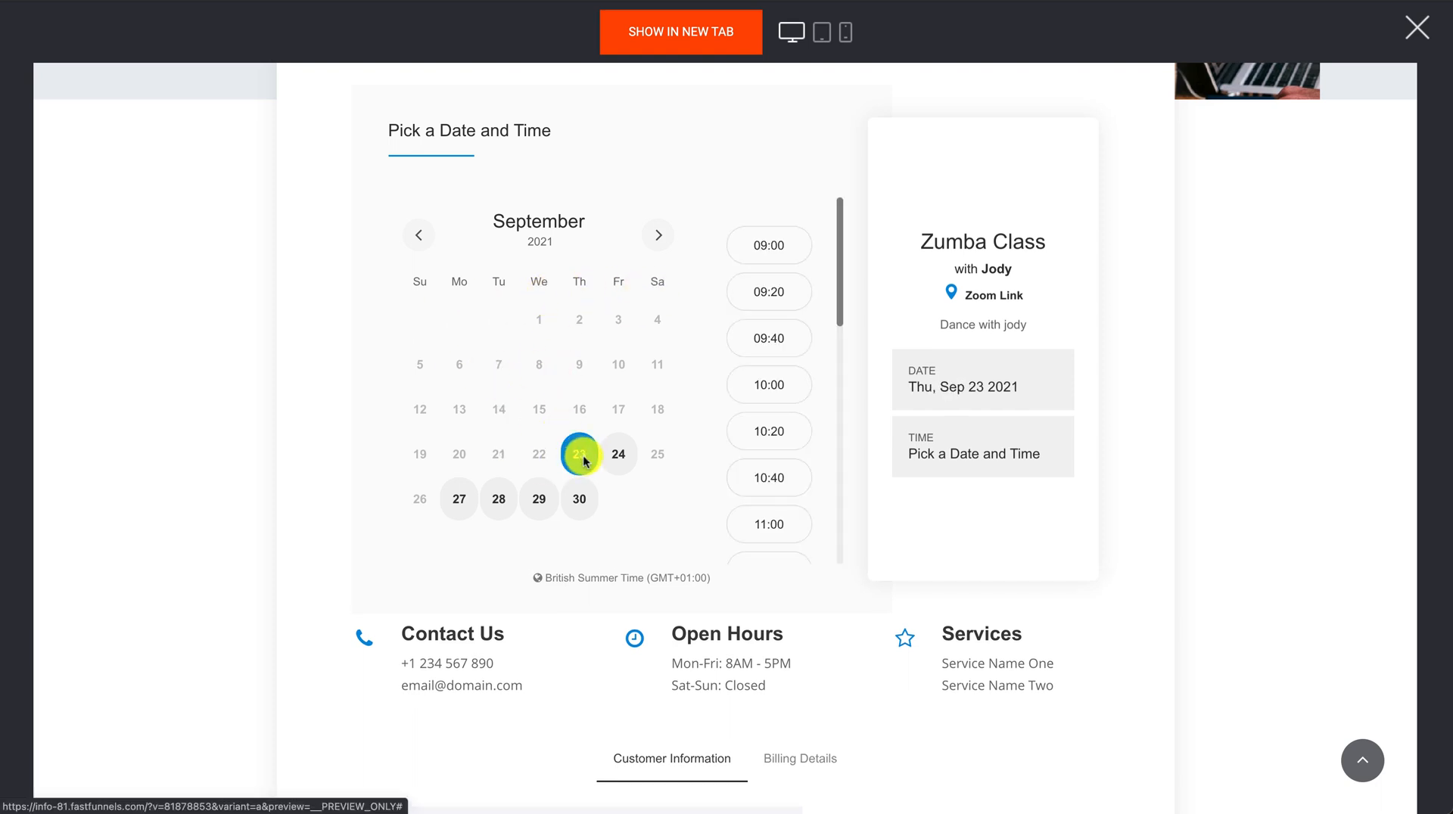
{"action": "left_click", "coordinate": [778, 384]}
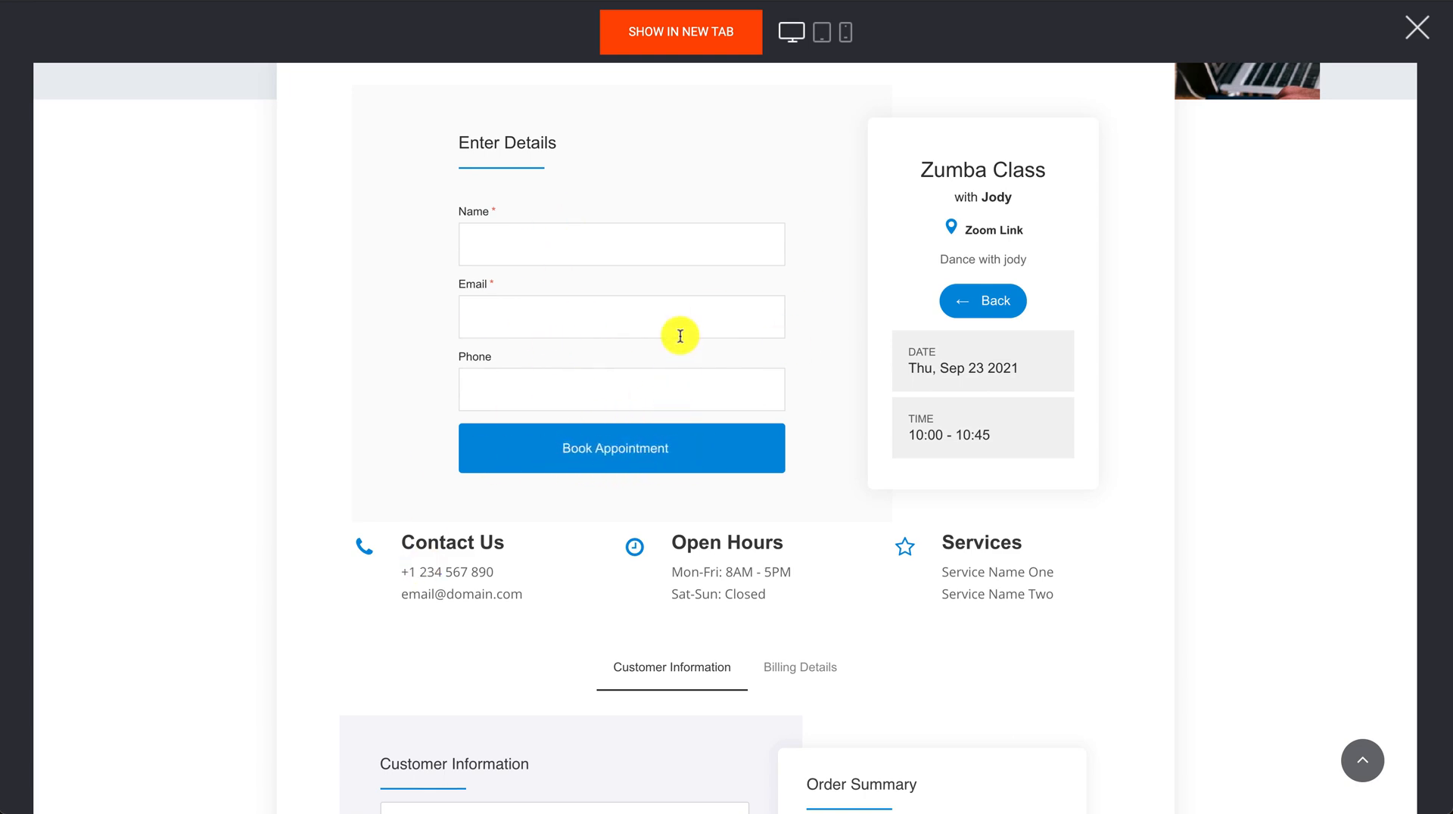
- Check the email field of the booking details form without filling in any details
{"action": "scroll", "coordinate": [678, 334], "scroll_direction": "up", "scroll_amount": 3}
{"action": "left_click", "coordinate": [587, 562]}
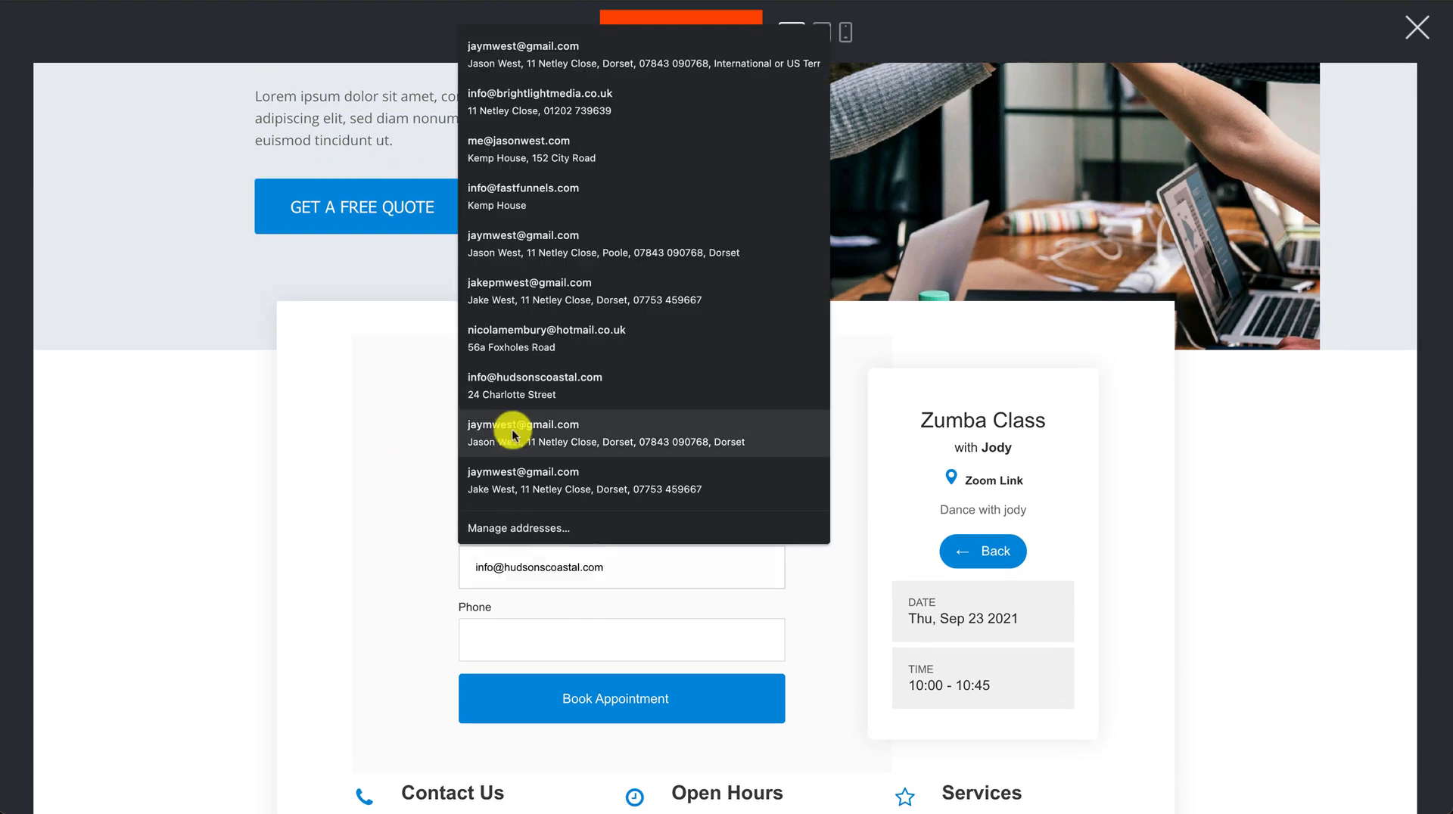
{"action": "left_click", "coordinate": [338, 407]}
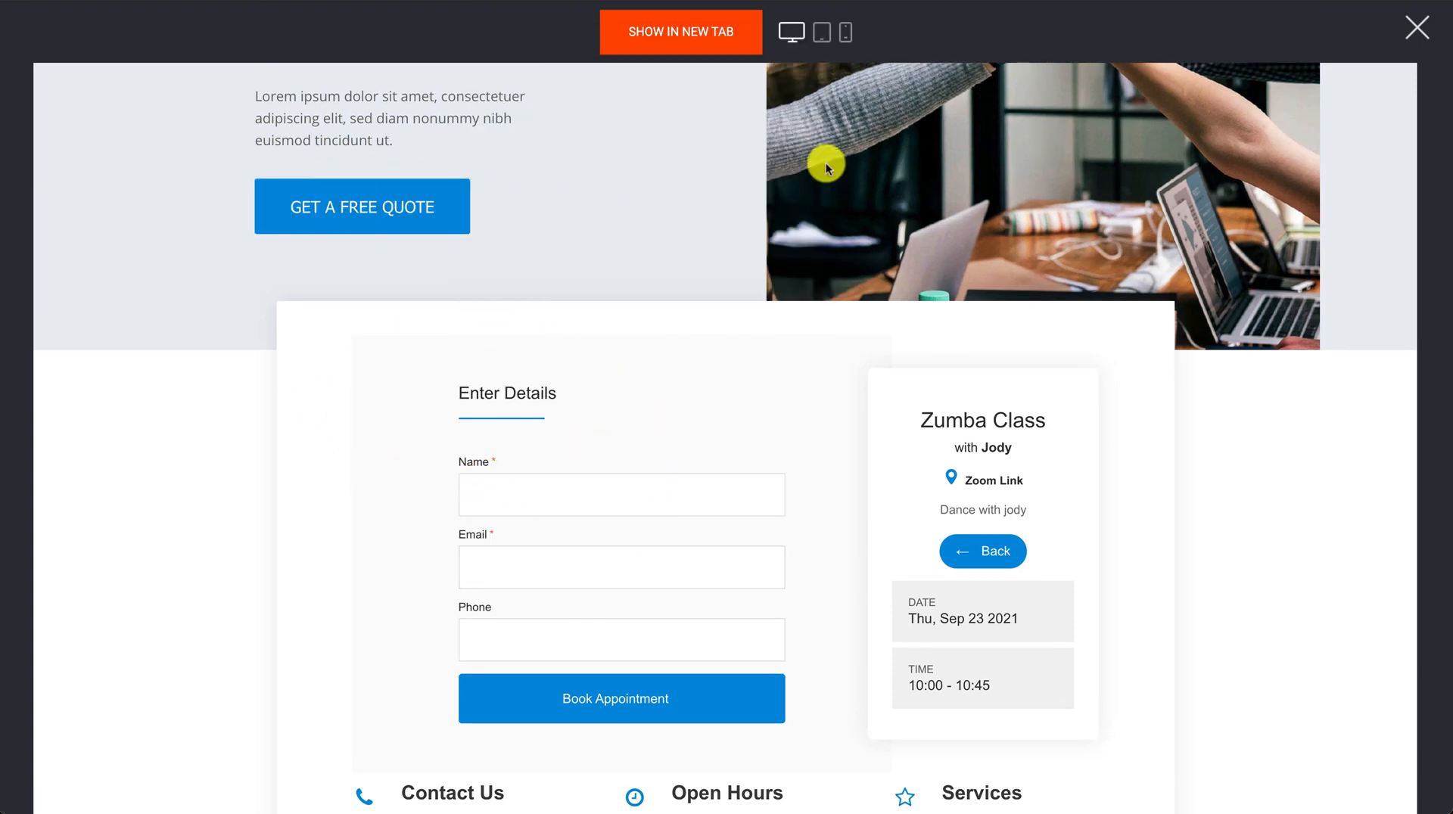
- Close the page preview and return to the list of booking events
{"action": "left_click", "coordinate": [1419, 32]}
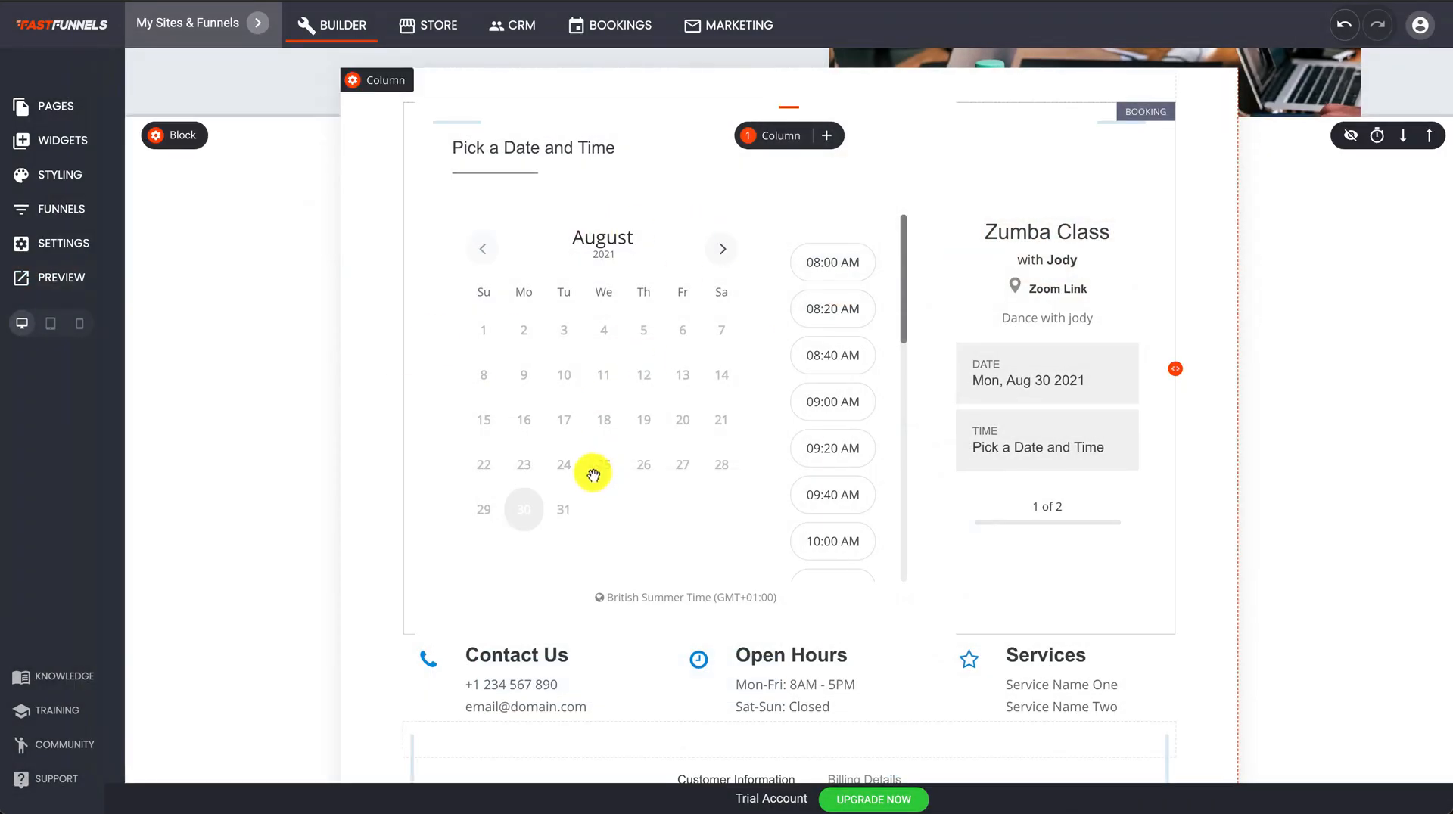
{"action": "left_click", "coordinate": [621, 29]}
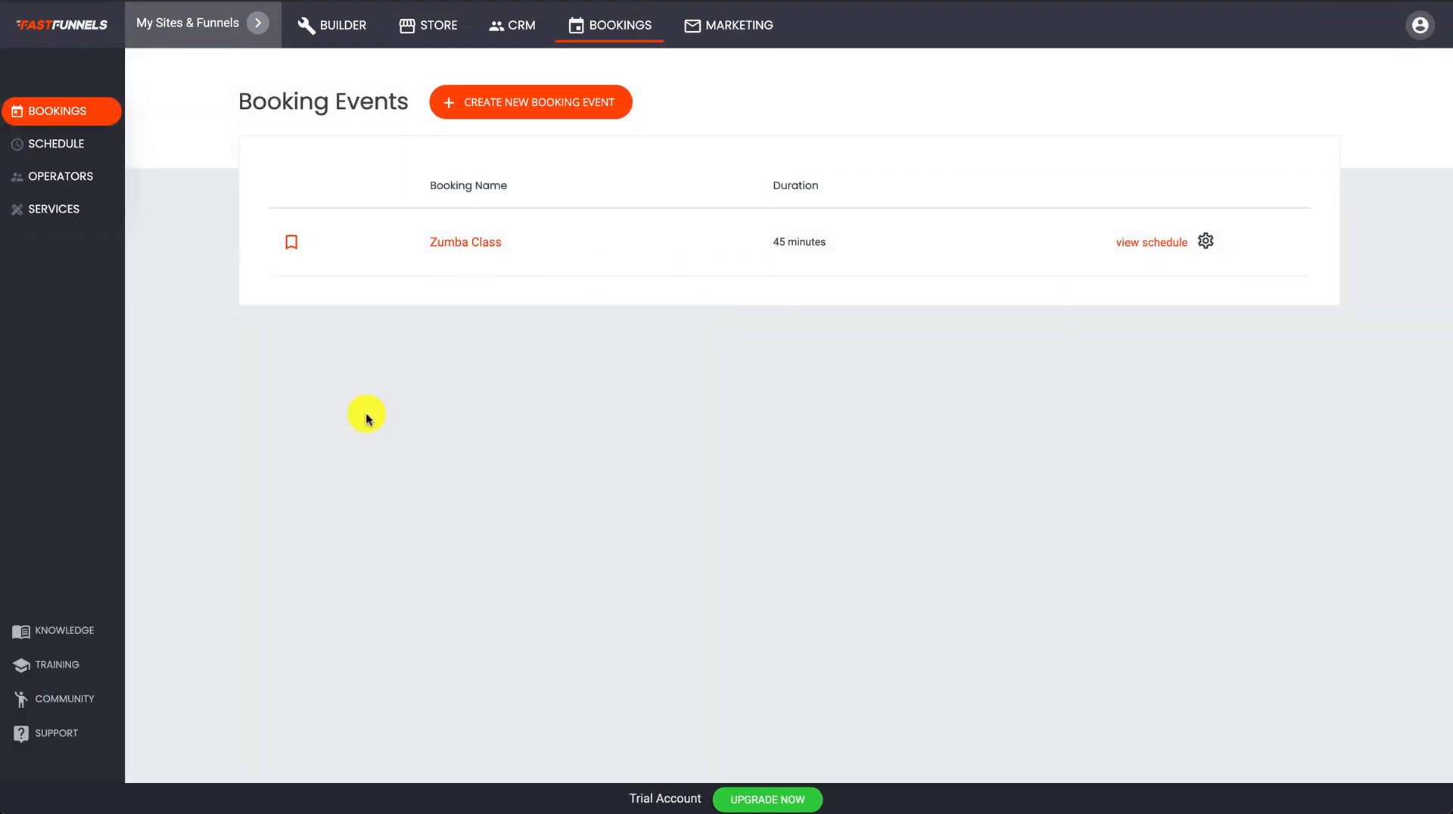